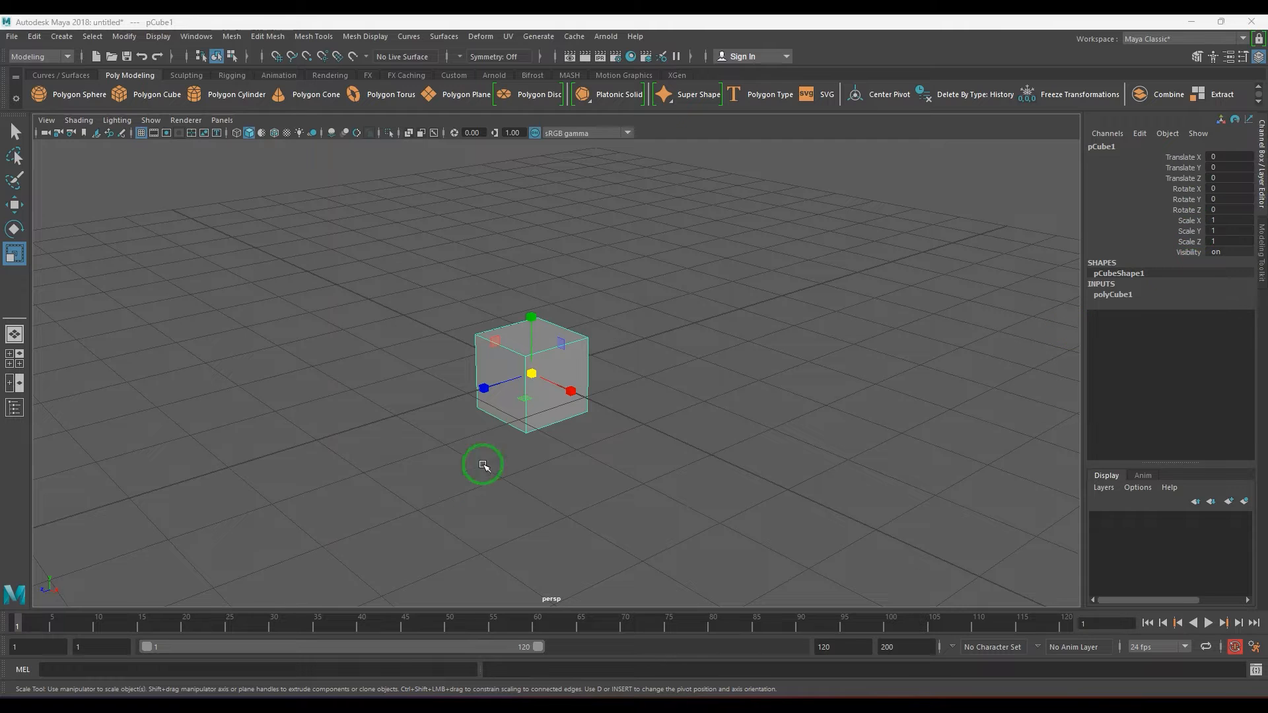
# Scale the cube to 4 on all three axes and freeze its transformations.
pyautogui.moveTo(531, 373); pyautogui.dragTo(730, 430)
pyautogui.moveTo(1219, 220); pyautogui.dragTo(1228, 244)
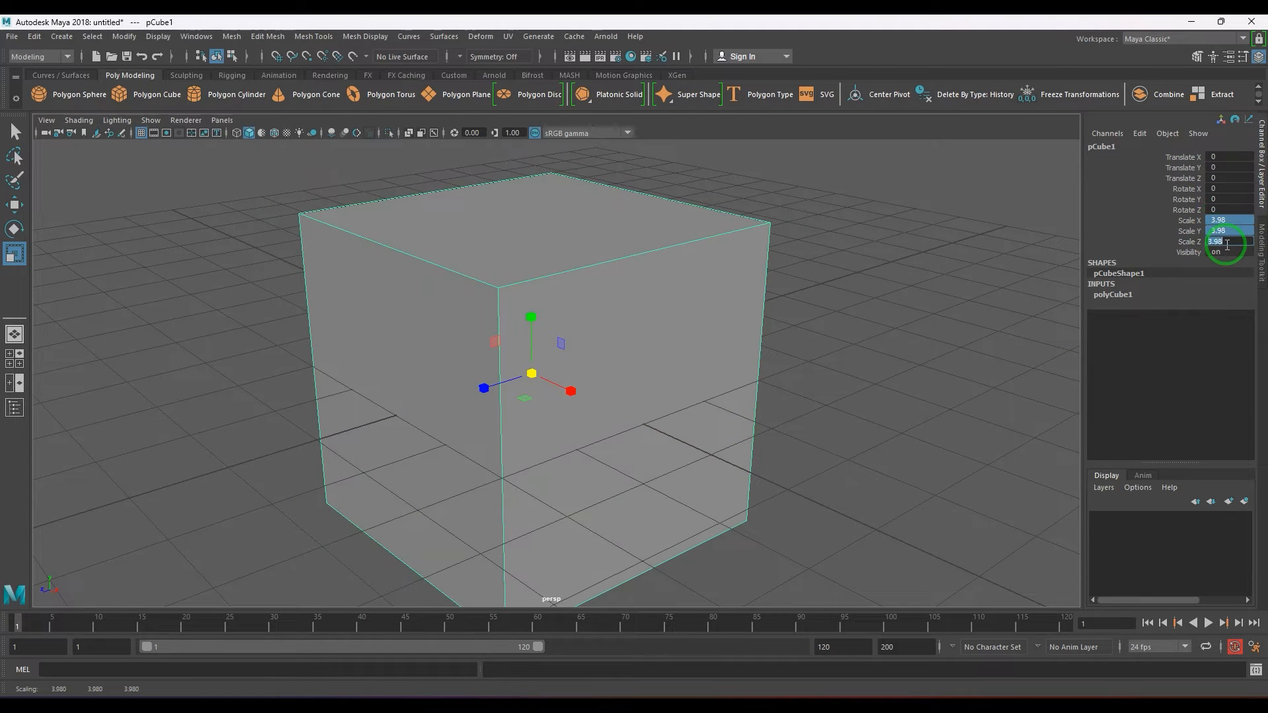
pyautogui.write('4')
pyautogui.press('Return')
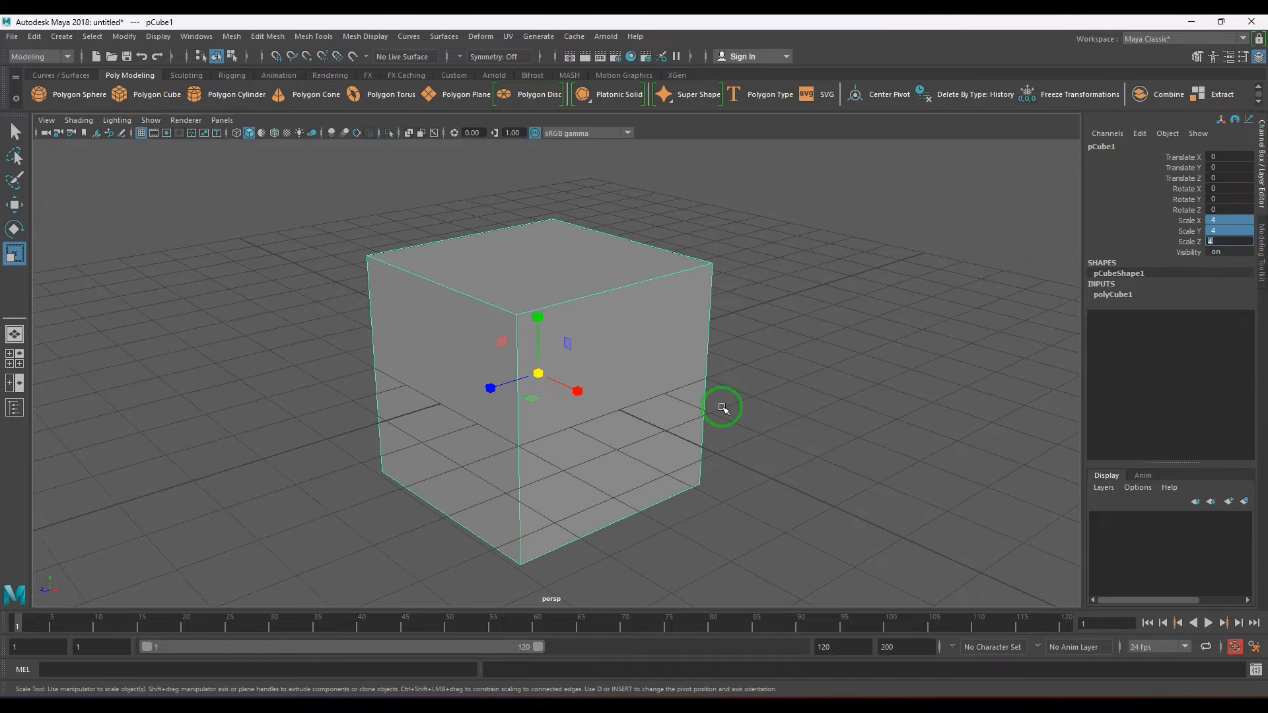
pyautogui.click(125, 37)
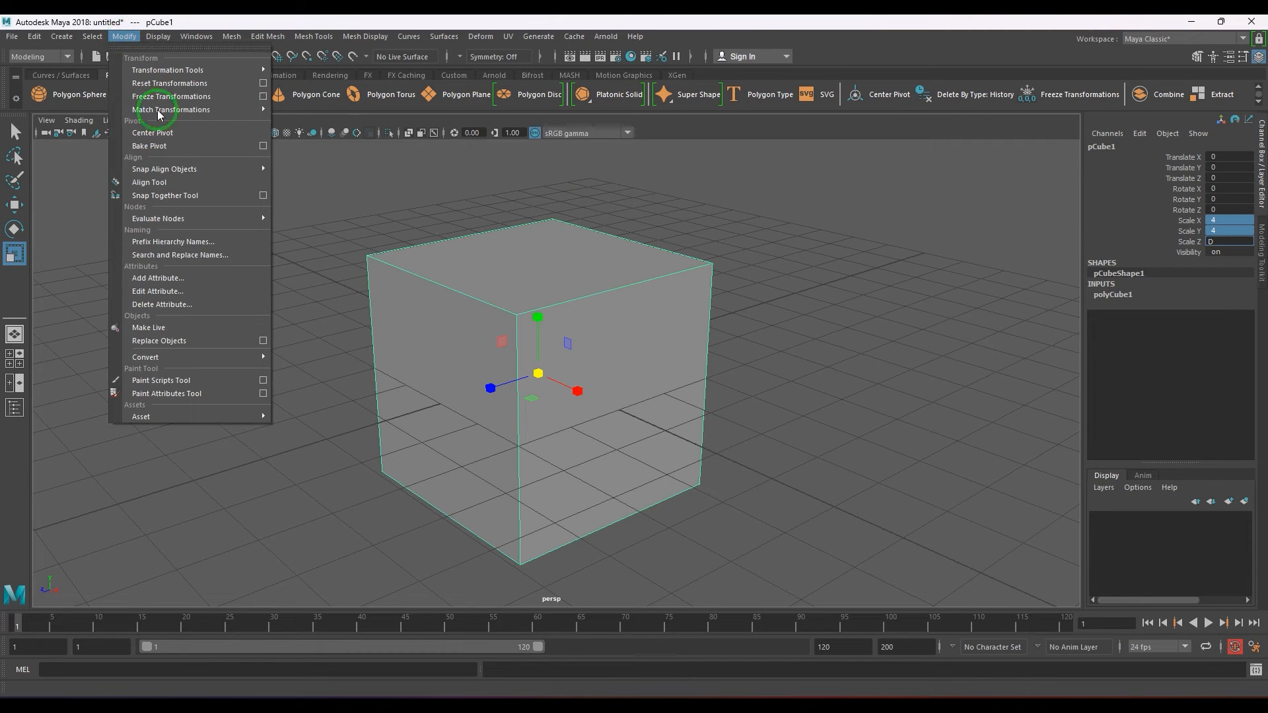
pyautogui.click(181, 104)
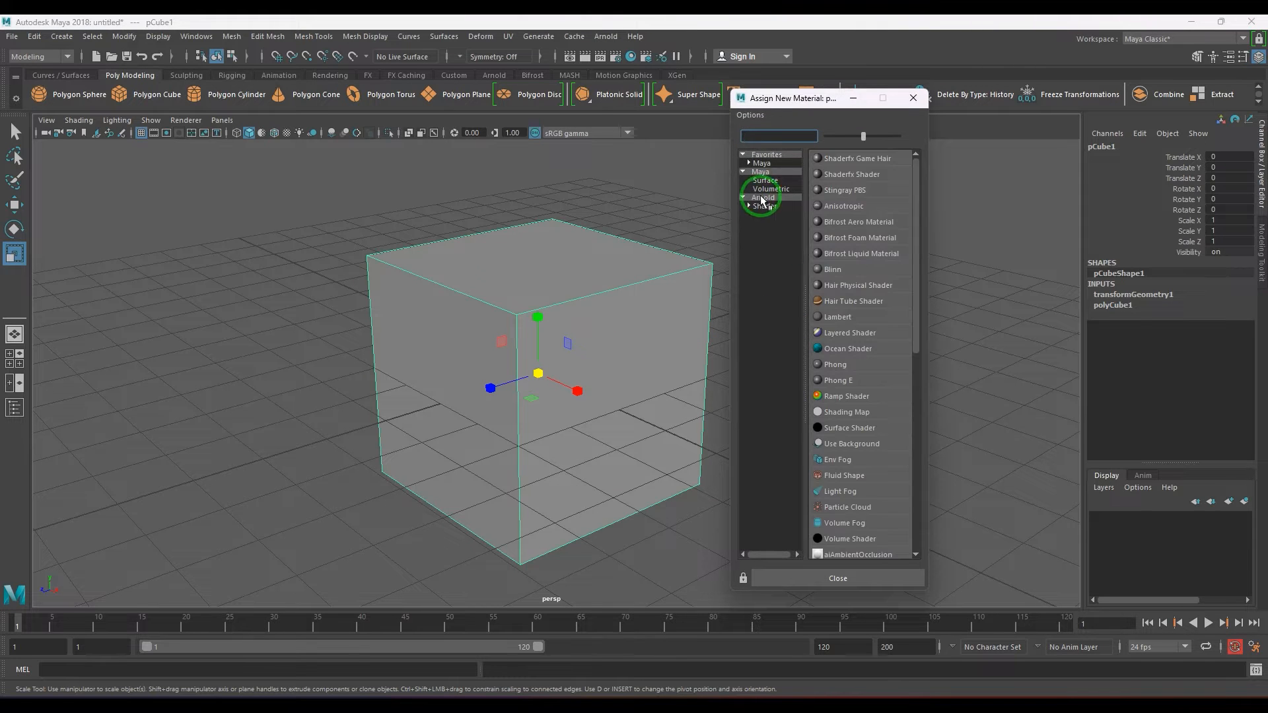
# Assign a new Lambert material to the cube, connect a Noise texture to its color, and display textures in the viewport.
pyautogui.click(771, 182)
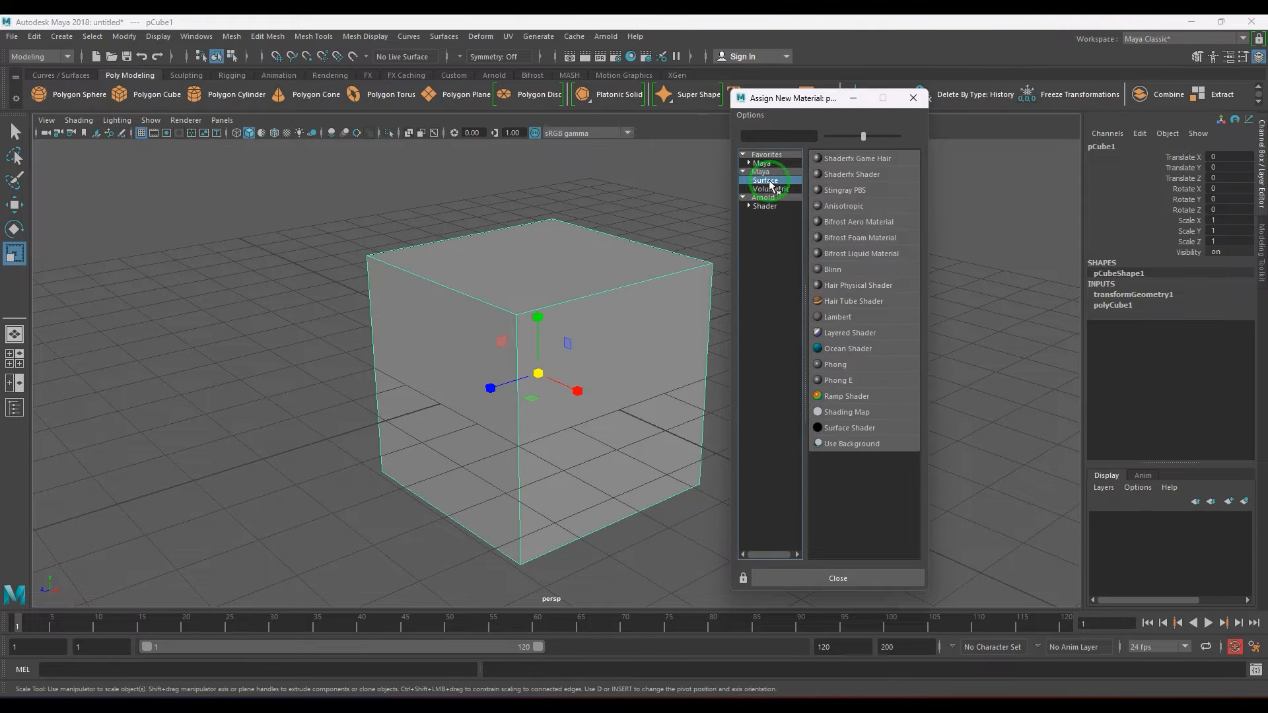
pyautogui.click(839, 319)
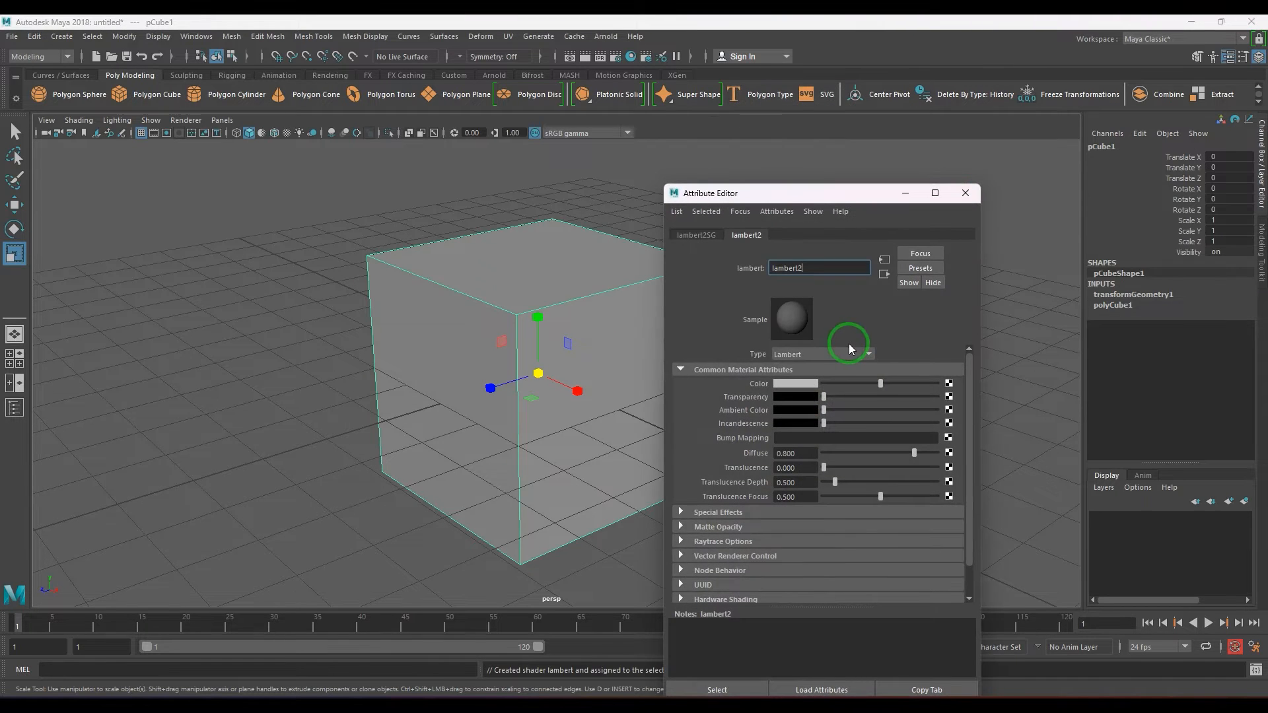
pyautogui.click(938, 384)
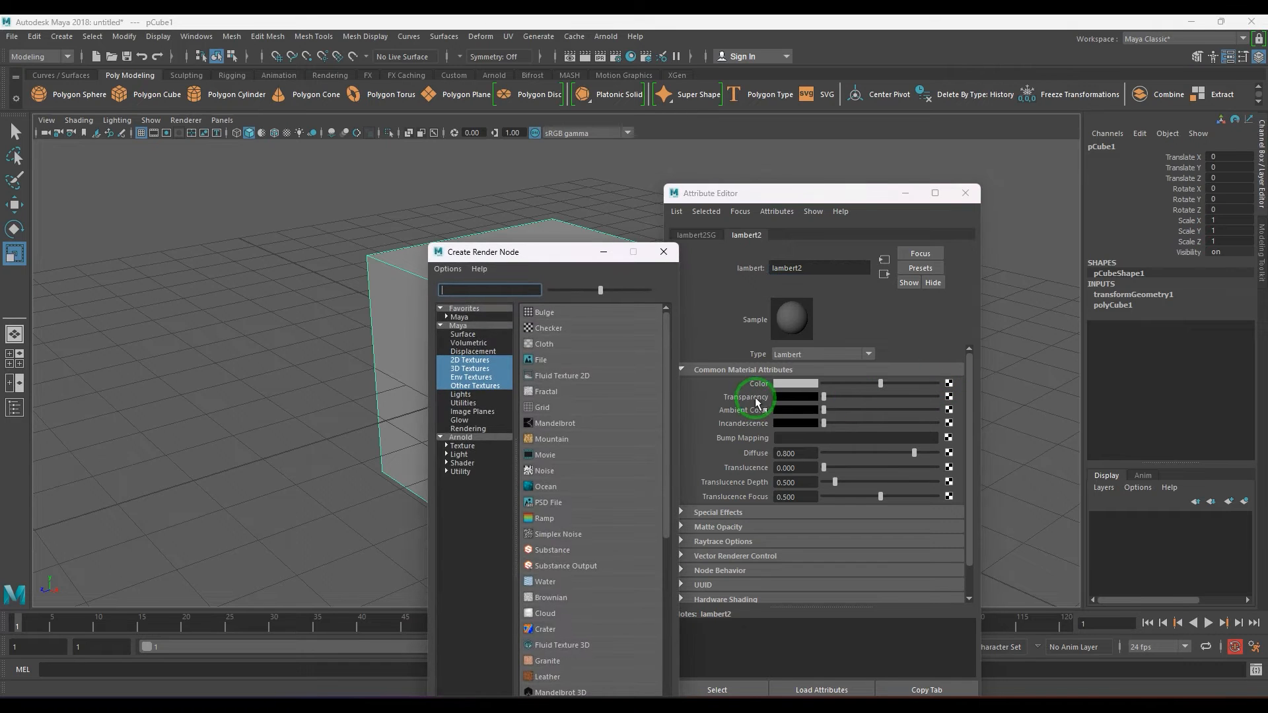
pyautogui.click(555, 471)
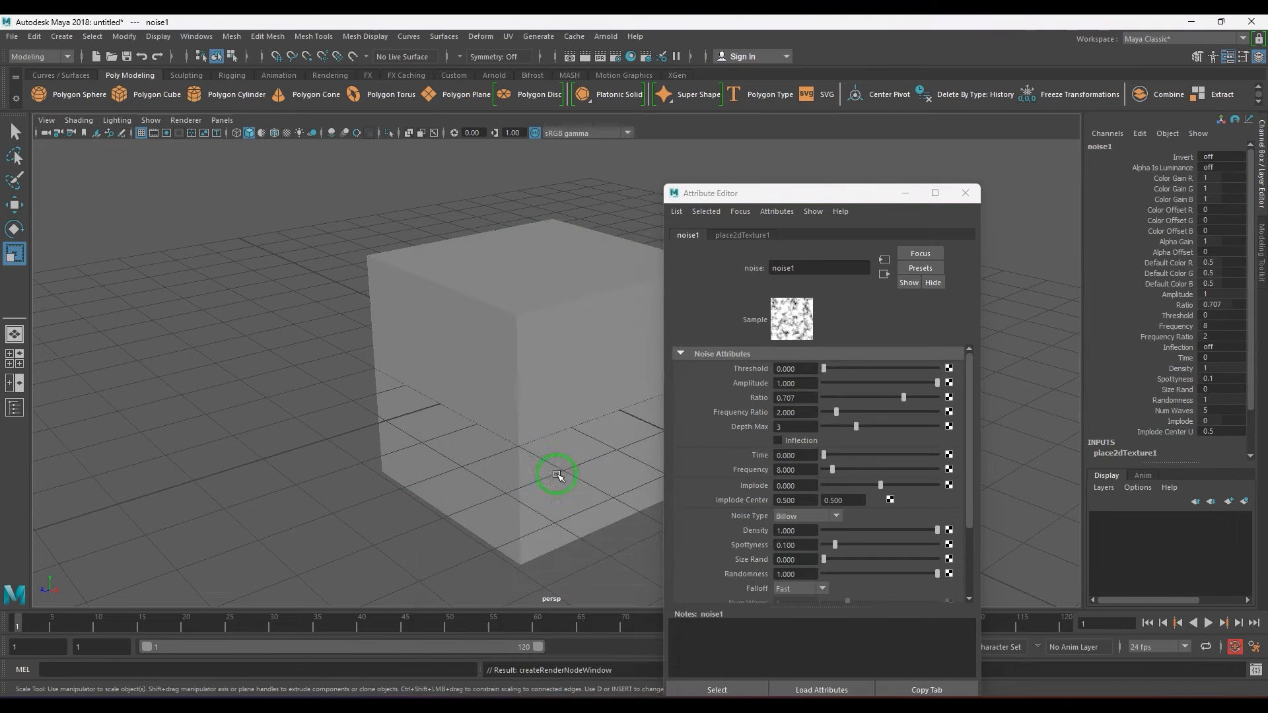
pyautogui.press('6')
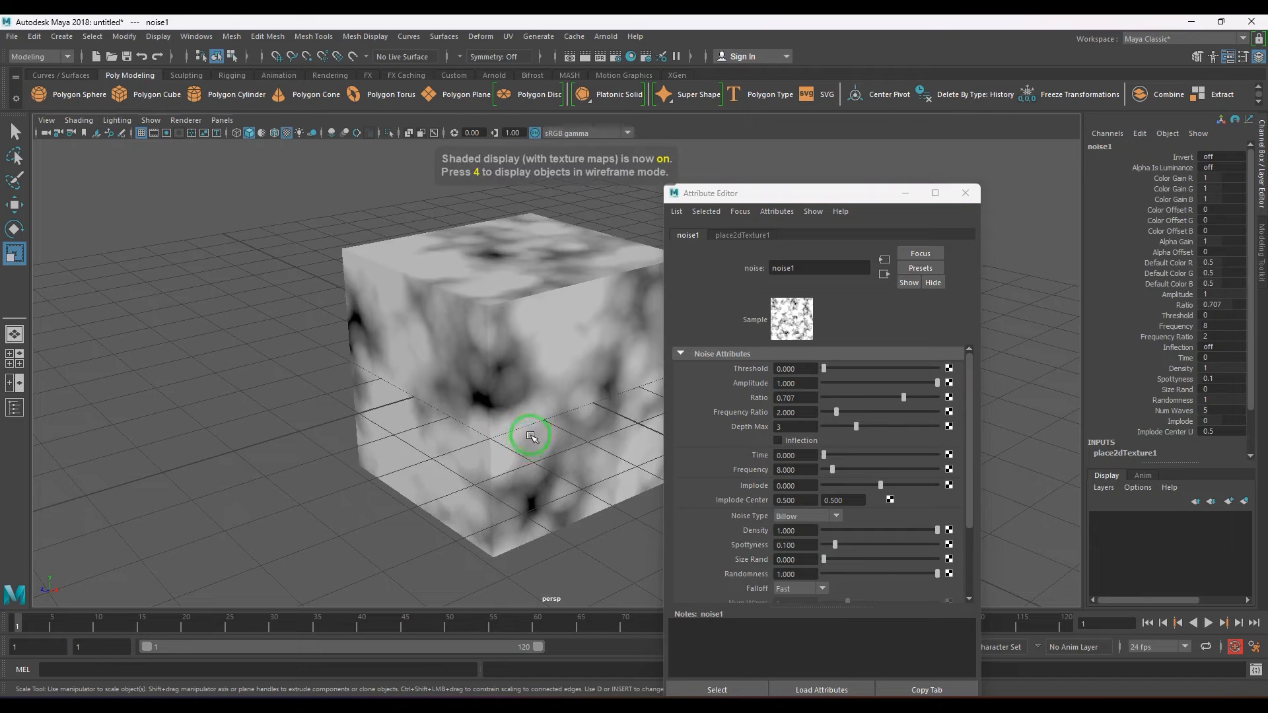
pyautogui.keyDown('alt'); pyautogui.moveTo(526, 438); pyautogui.dragTo(587, 451); pyautogui.keyUp('alt')
# Lower the noise amplitude to about 0.5 and set the texture placement's Repeat UV to 3 by 3.
pyautogui.click(880, 383)
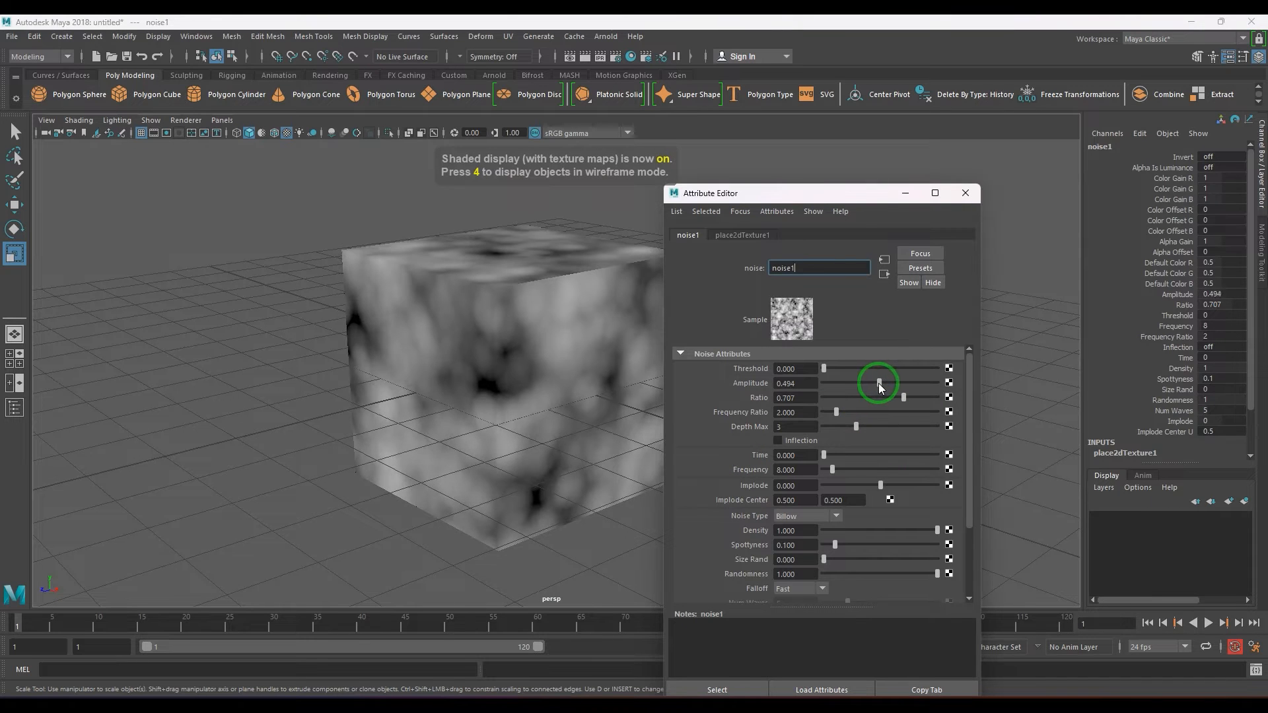
pyautogui.click(743, 235)
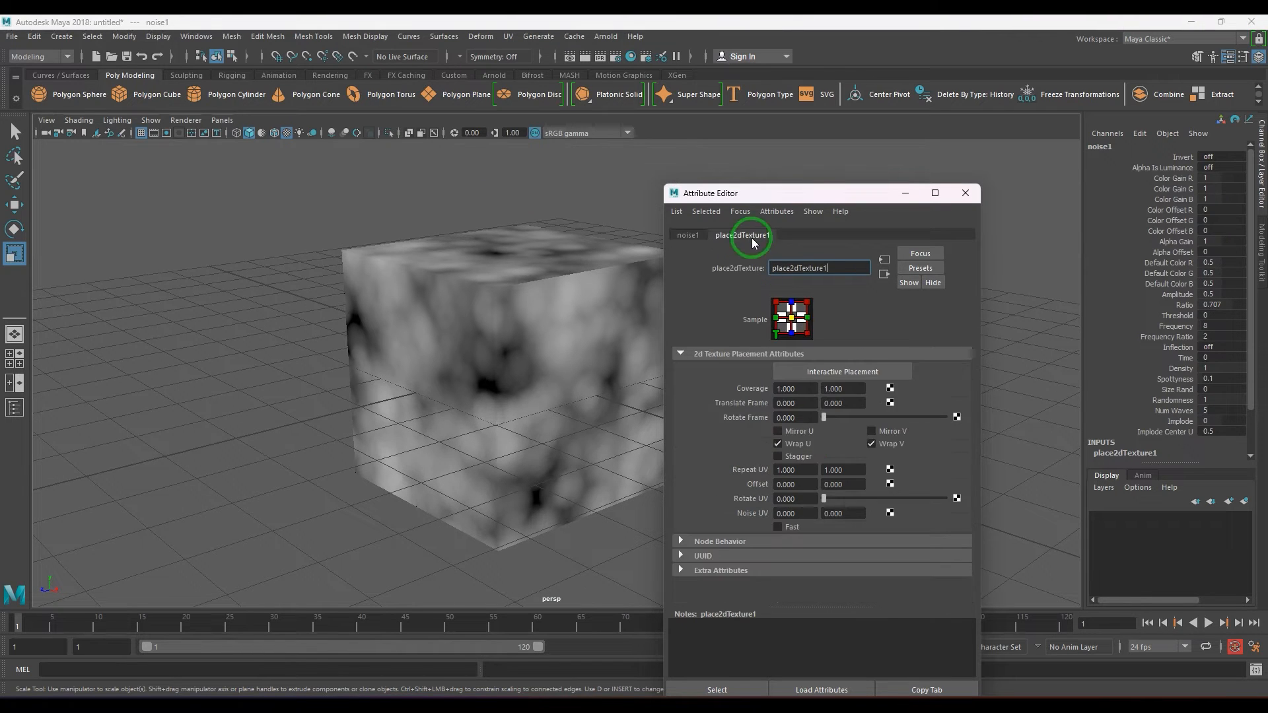
pyautogui.click(805, 471)
pyautogui.write('3')
pyautogui.click(837, 470)
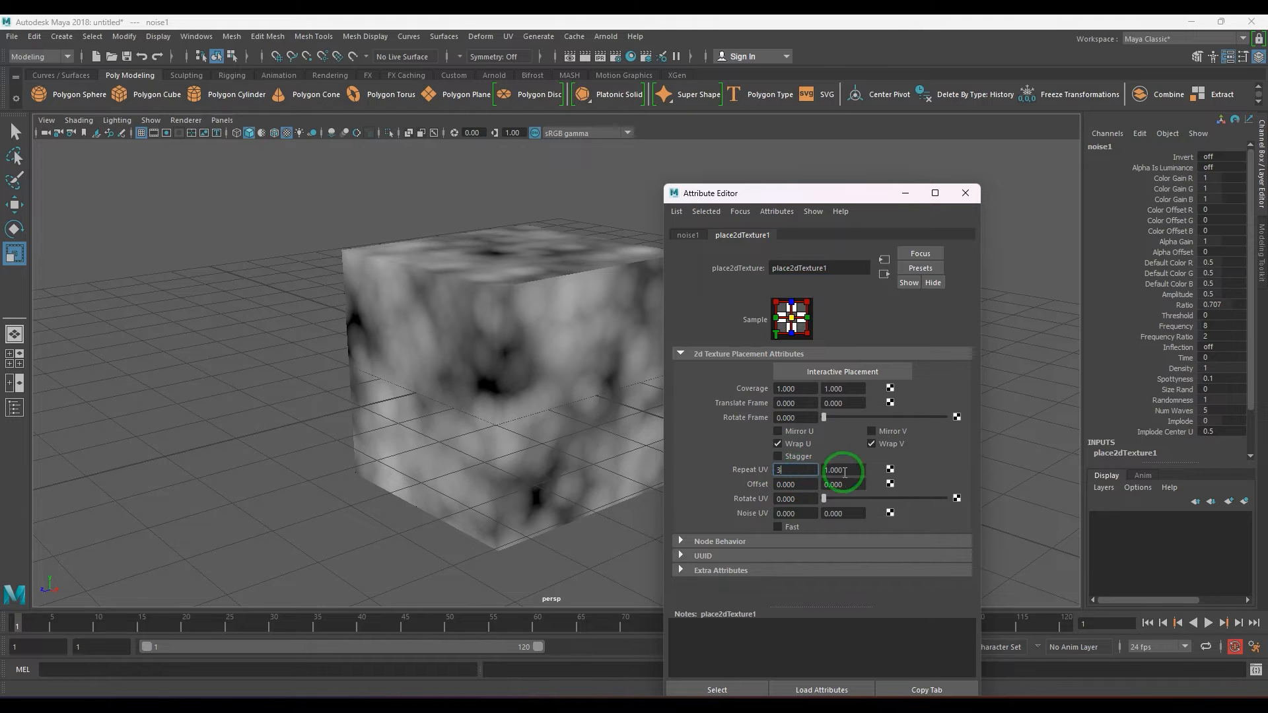
pyautogui.write('3')
pyautogui.click(757, 474)
pyautogui.click(966, 193)
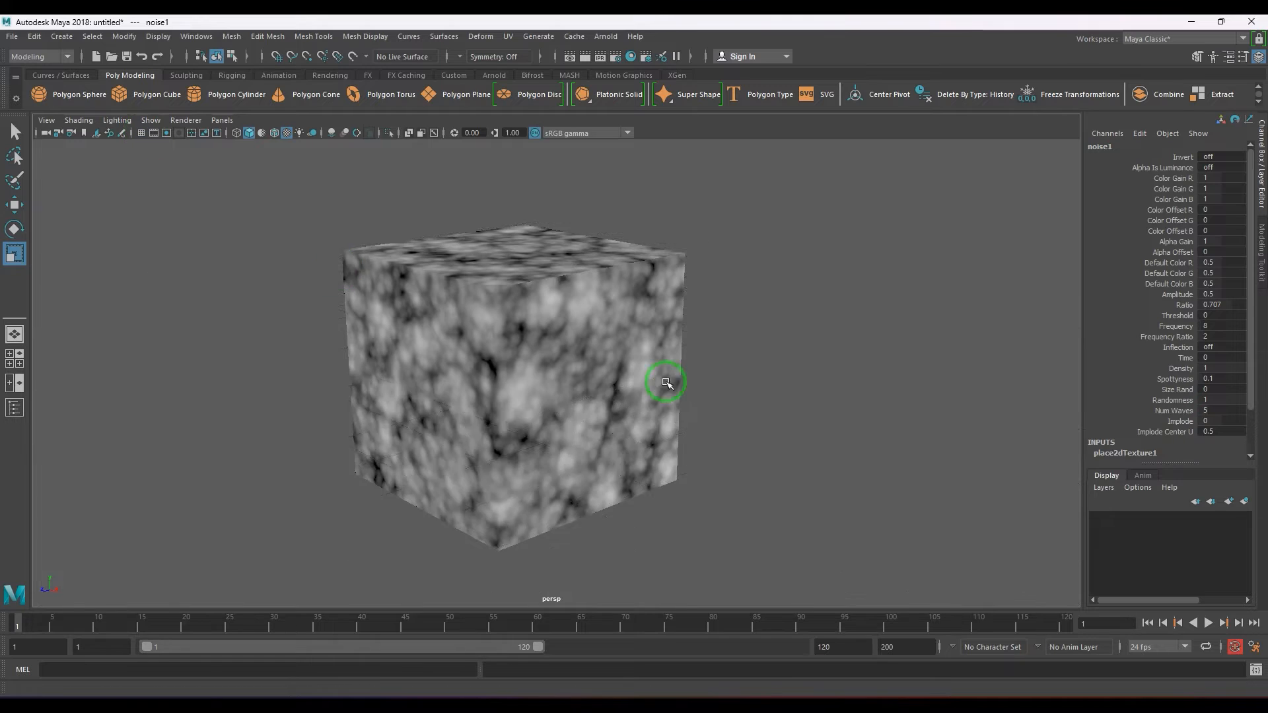
# Select the textured cube, open its layout in the UV Editor, and hide the texture image behind the UVs.
pyautogui.moveTo(667, 383)
pyautogui.keyDown('alt'); pyautogui.mouseDown()
pyautogui.moveTo(817, 433)
pyautogui.moveTo(813, 377)
pyautogui.moveTo(759, 294)
pyautogui.moveTo(672, 377)
pyautogui.mouseUp(); pyautogui.keyUp('alt')
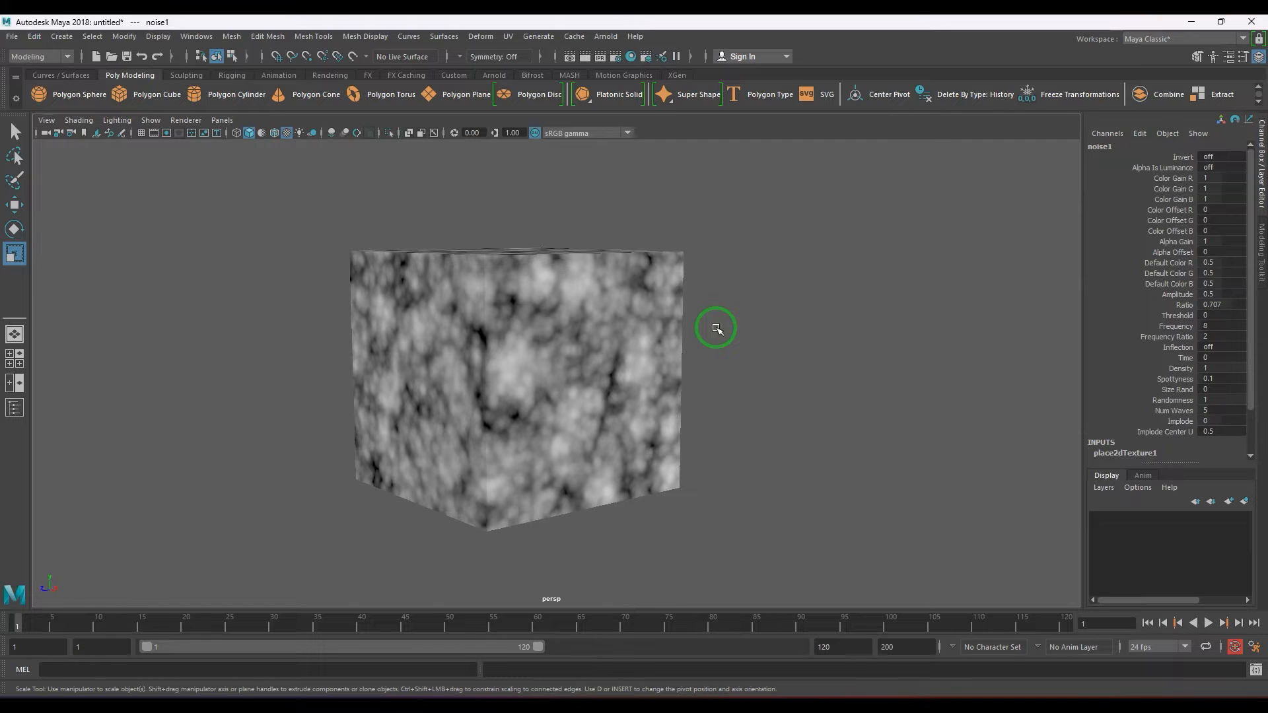
pyautogui.moveTo(659, 351)
pyautogui.keyDown('alt'); pyautogui.mouseDown()
pyautogui.moveTo(666, 368)
pyautogui.moveTo(654, 340)
pyautogui.mouseUp(); pyautogui.keyUp('alt')
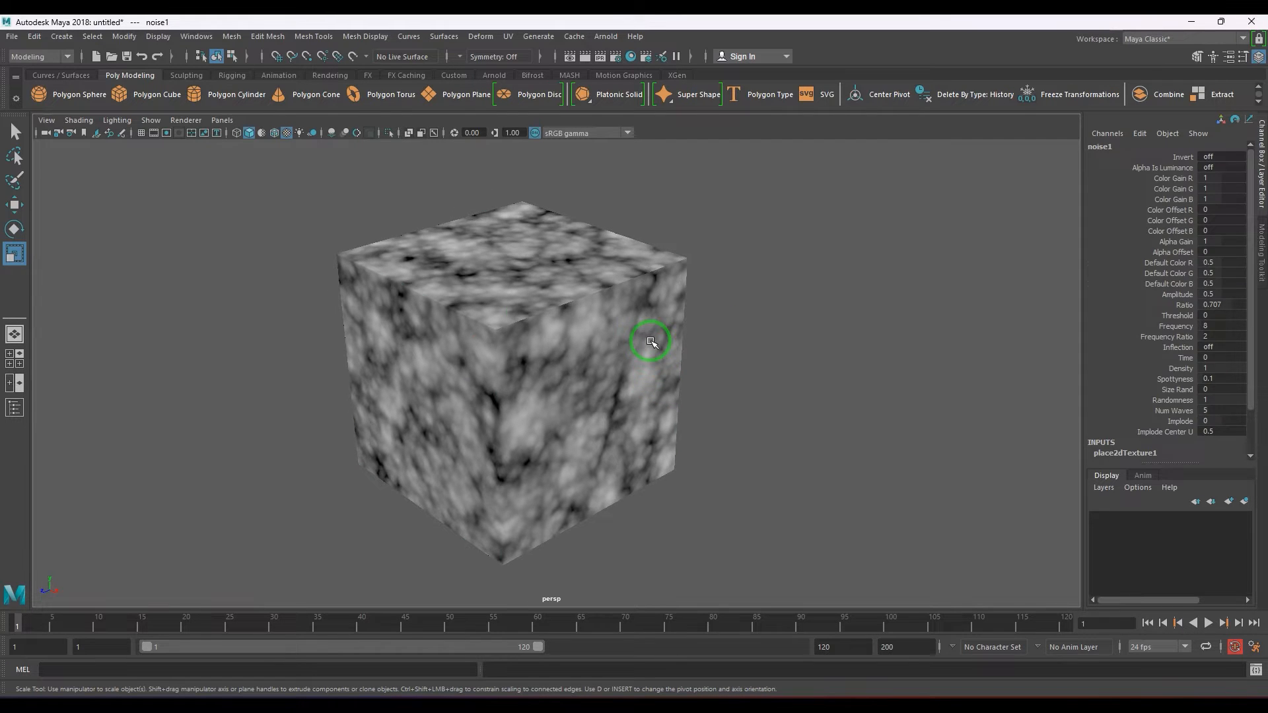
pyautogui.click(638, 327)
pyautogui.click(508, 36)
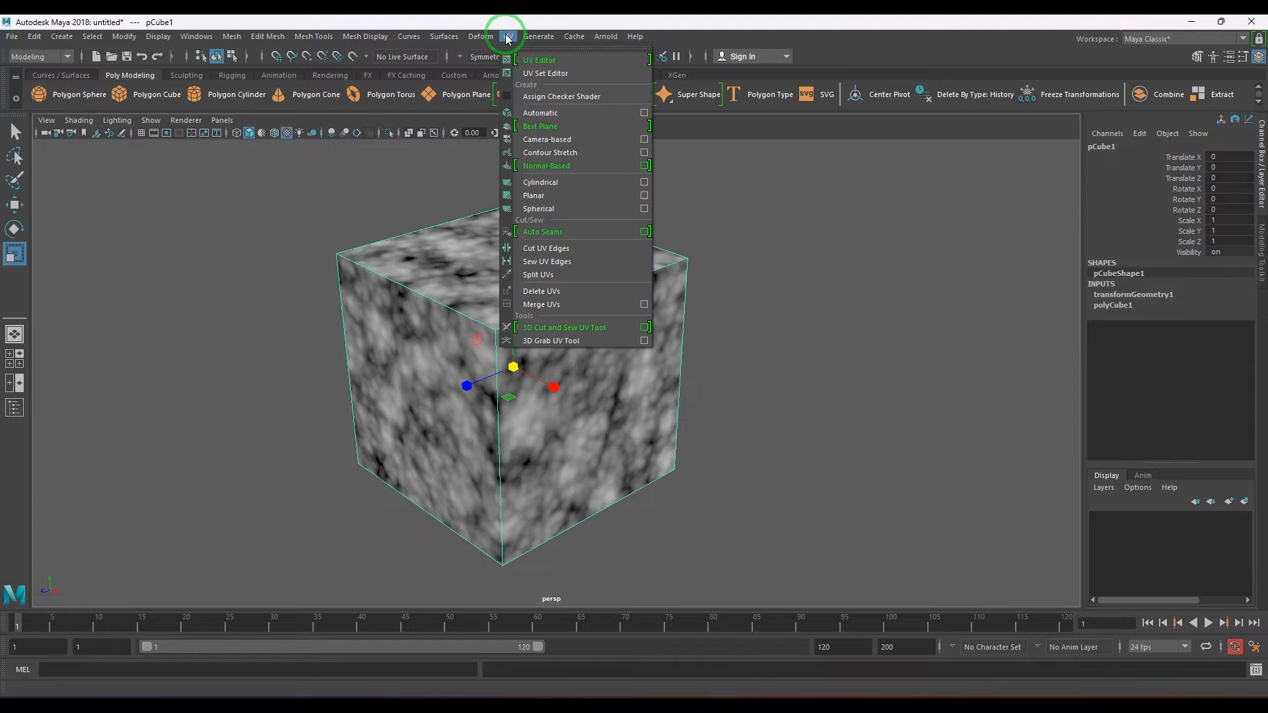
pyautogui.click(529, 70)
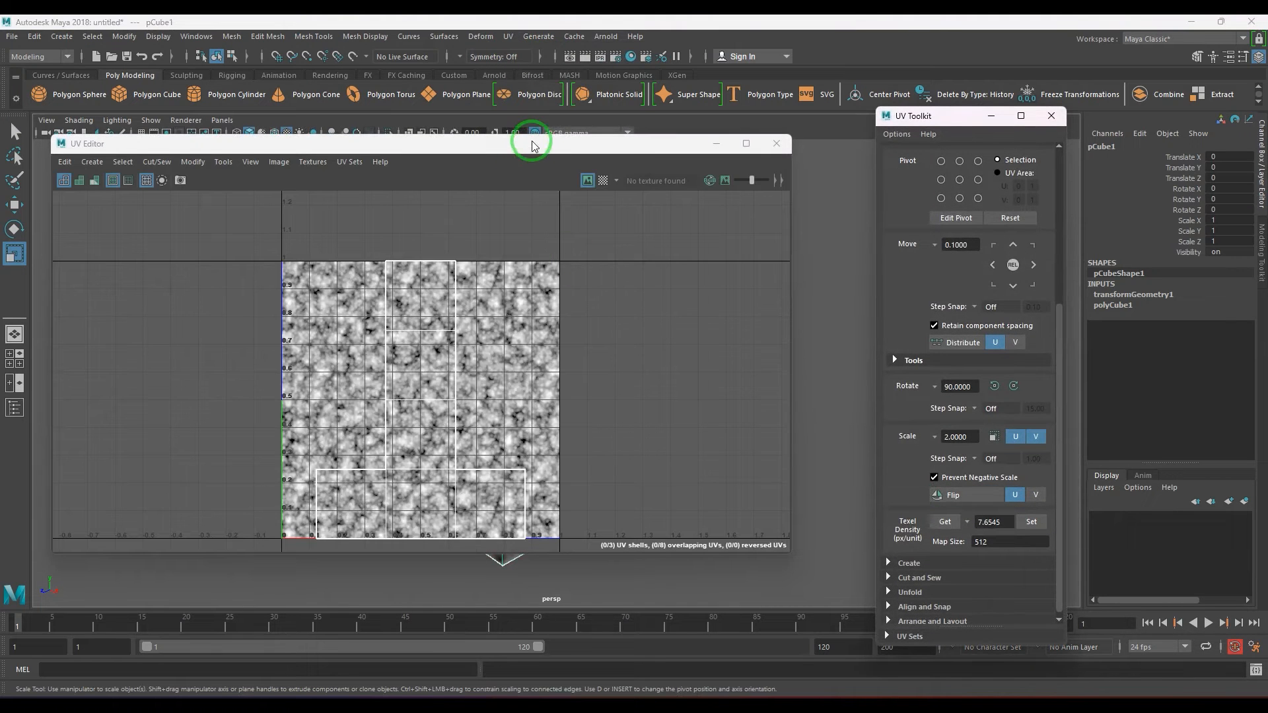
pyautogui.moveTo(532, 143); pyautogui.dragTo(912, 132)
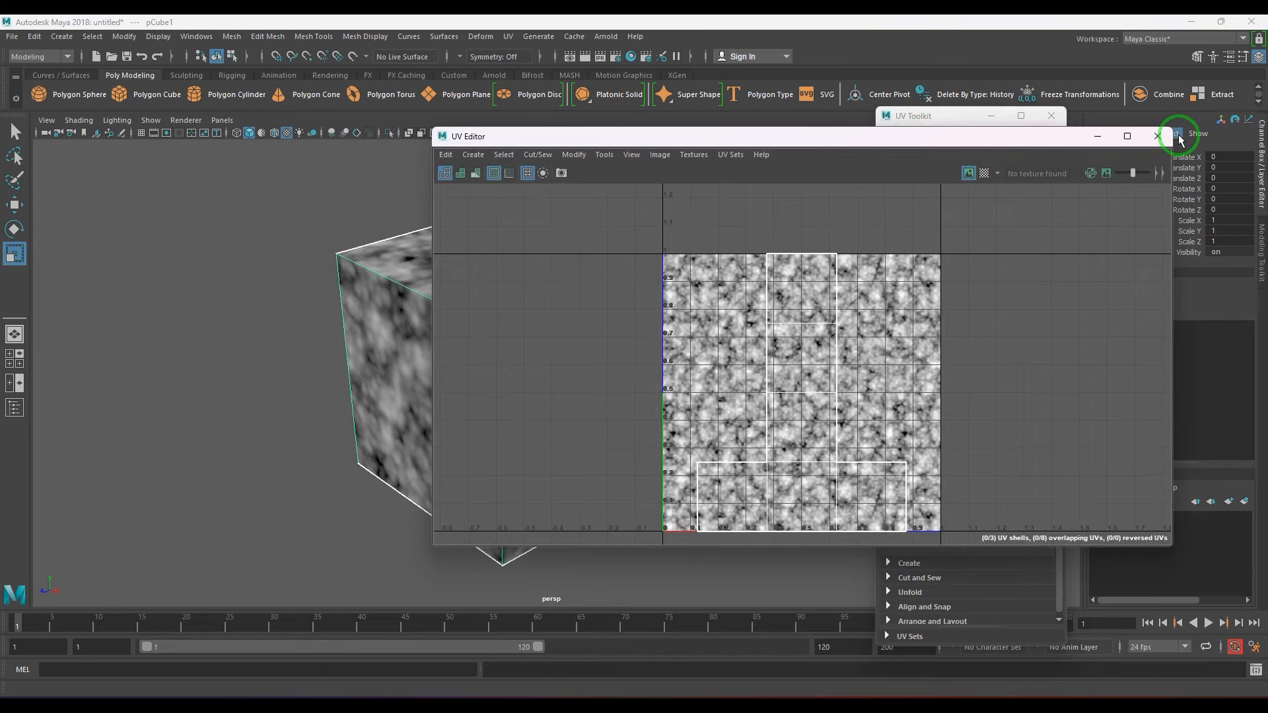
pyautogui.click(968, 173)
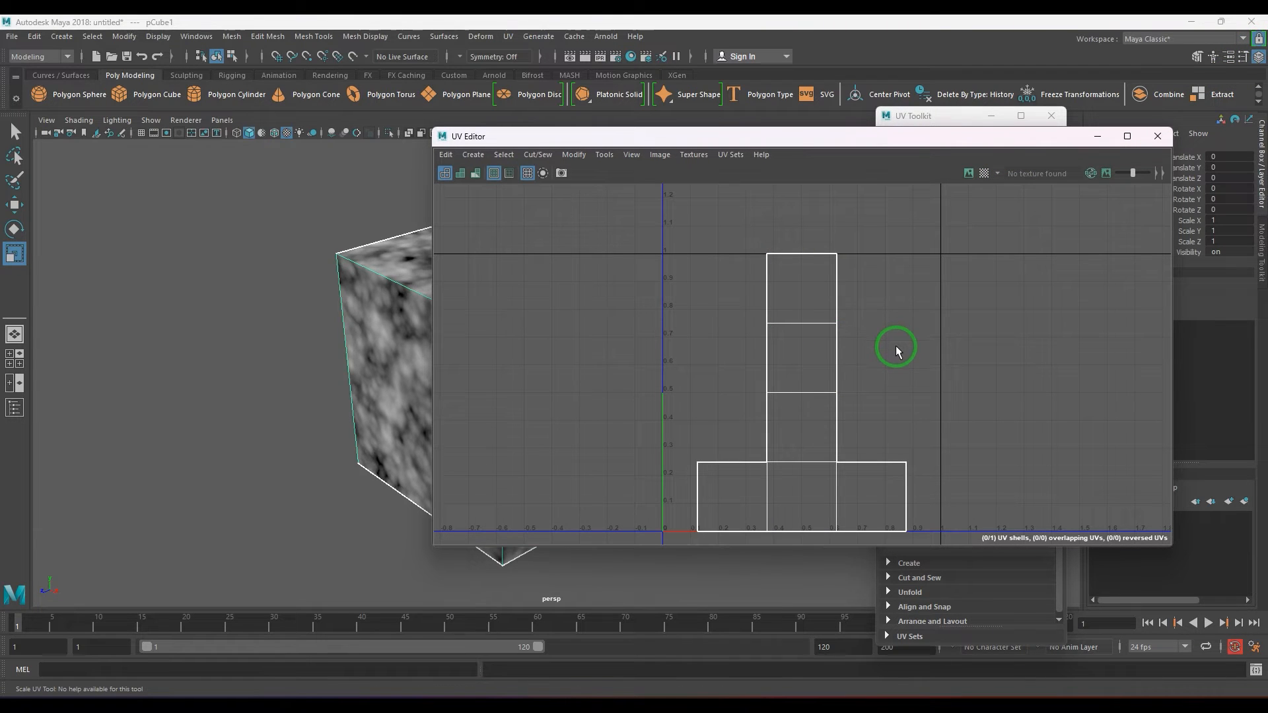
# Examine the cube's UV shell in shaded, distortion, textured and wireframe display.
pyautogui.press('5')
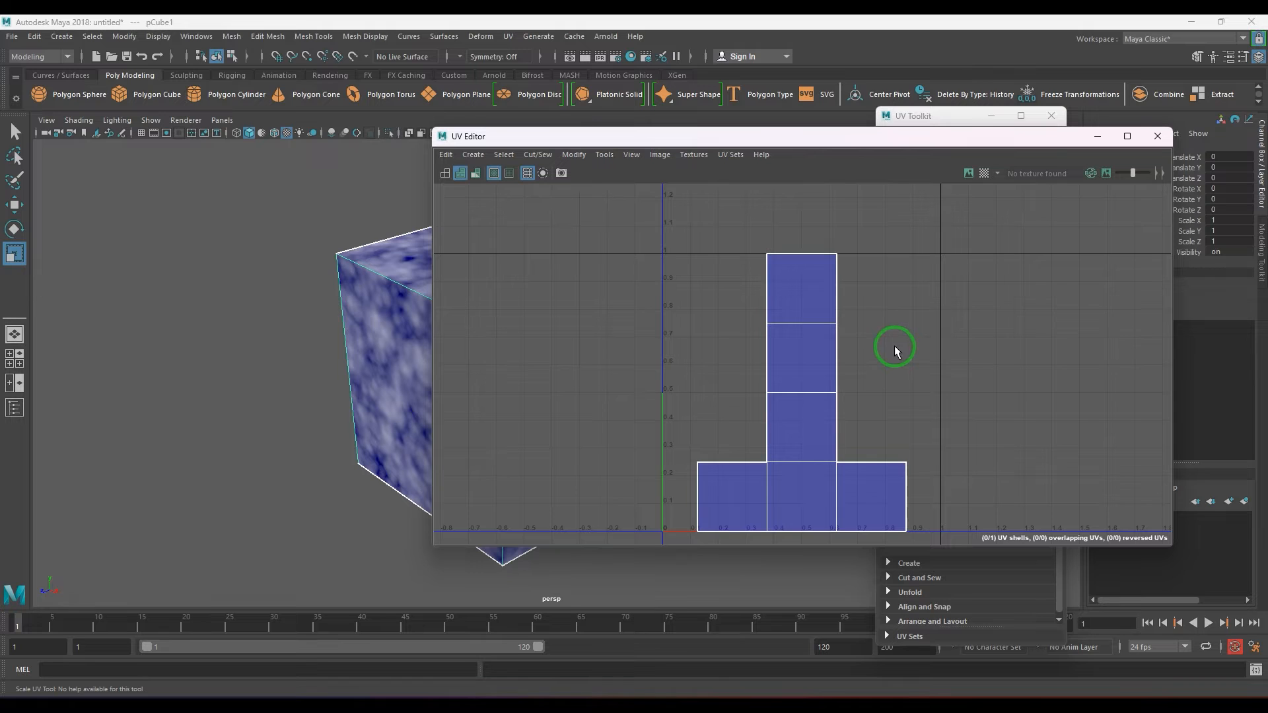
pyautogui.press('7')
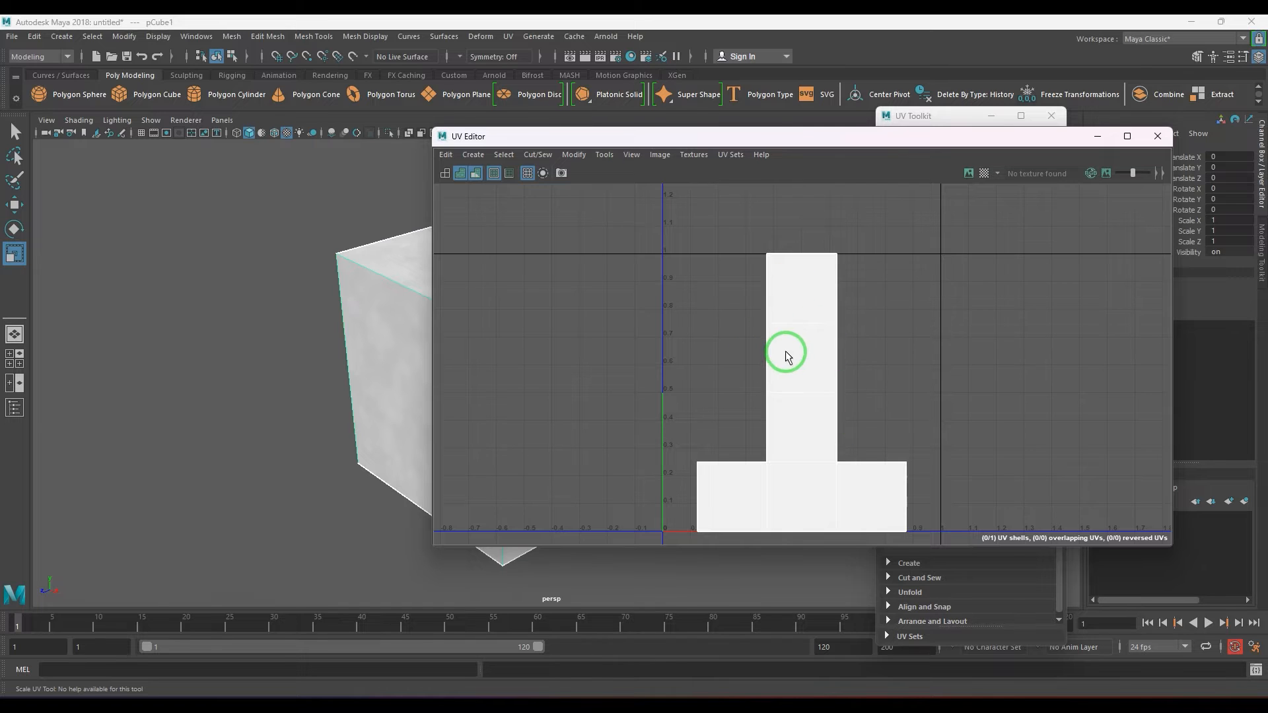
pyautogui.scroll(2, 786, 354)
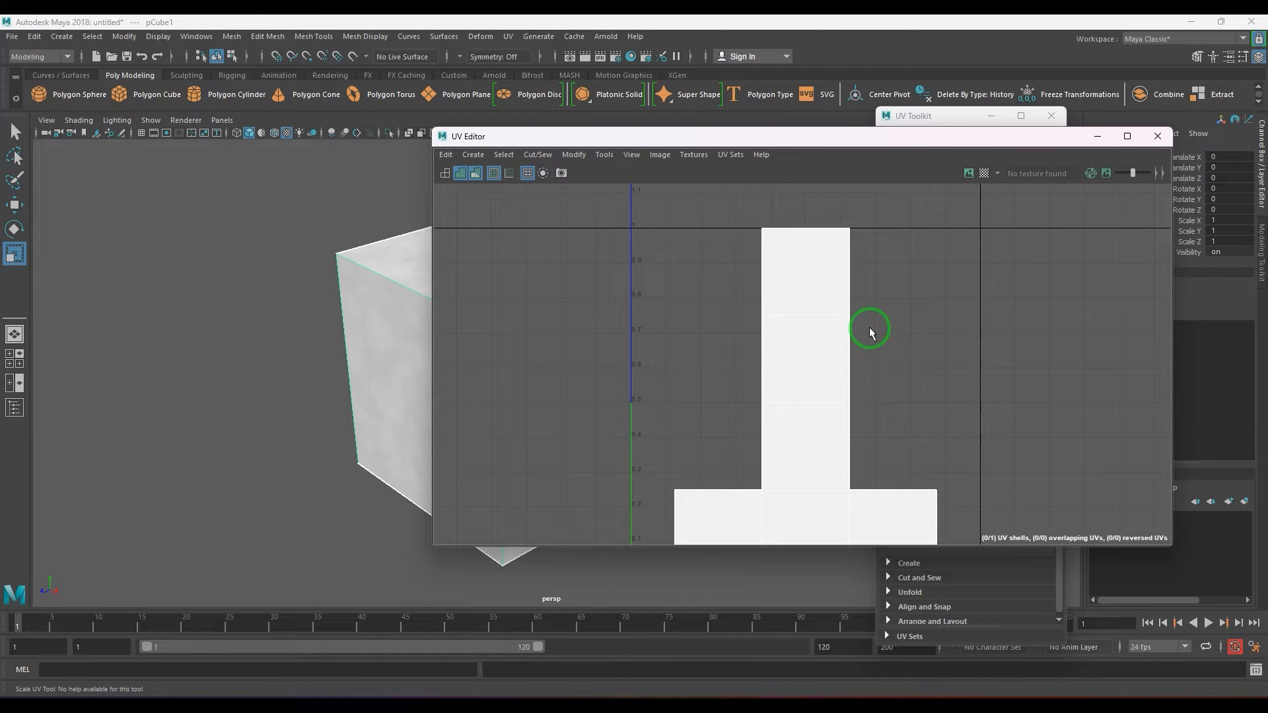
pyautogui.press('4')
pyautogui.press('6')
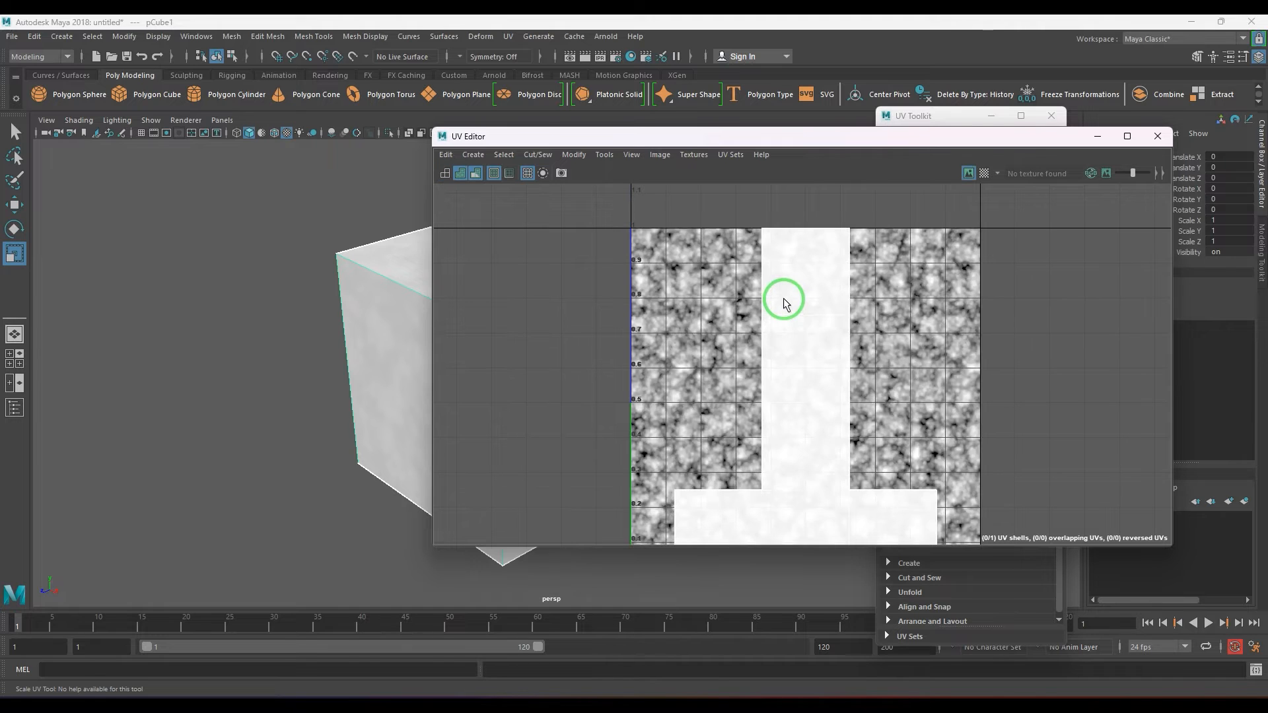
pyautogui.press('5')
pyautogui.press('4')
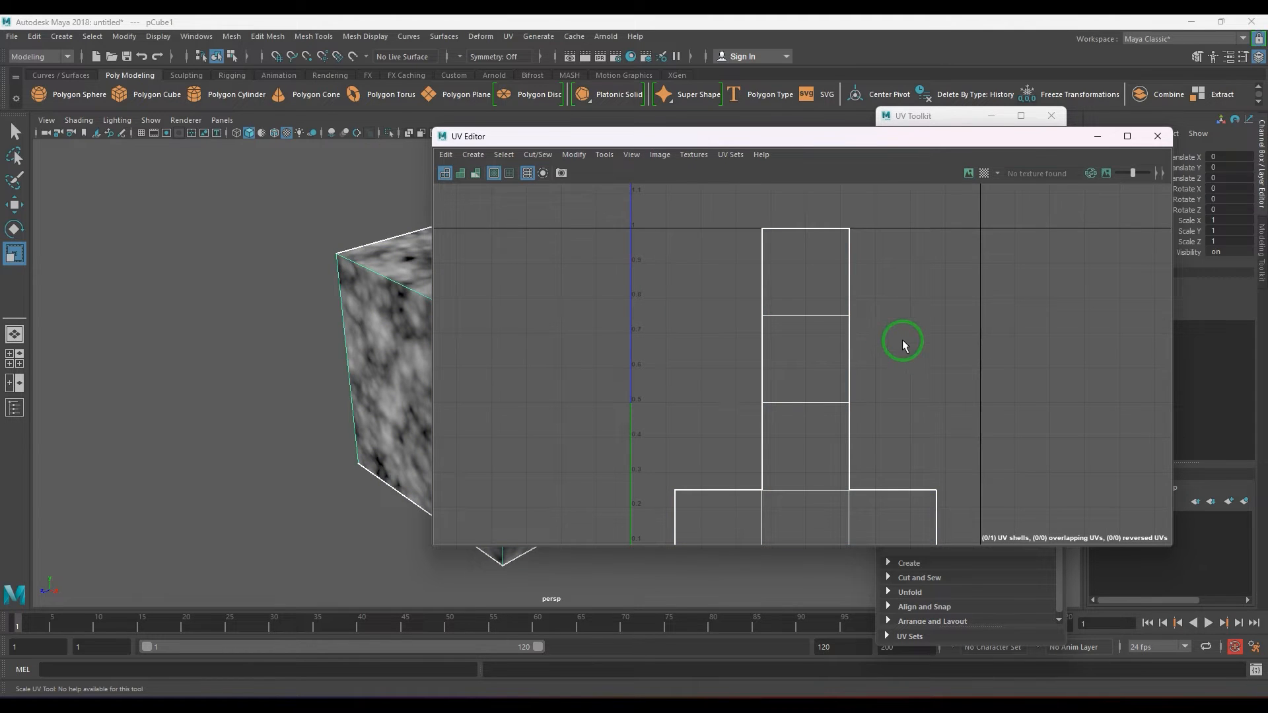
pyautogui.scroll(-2, 906, 330)
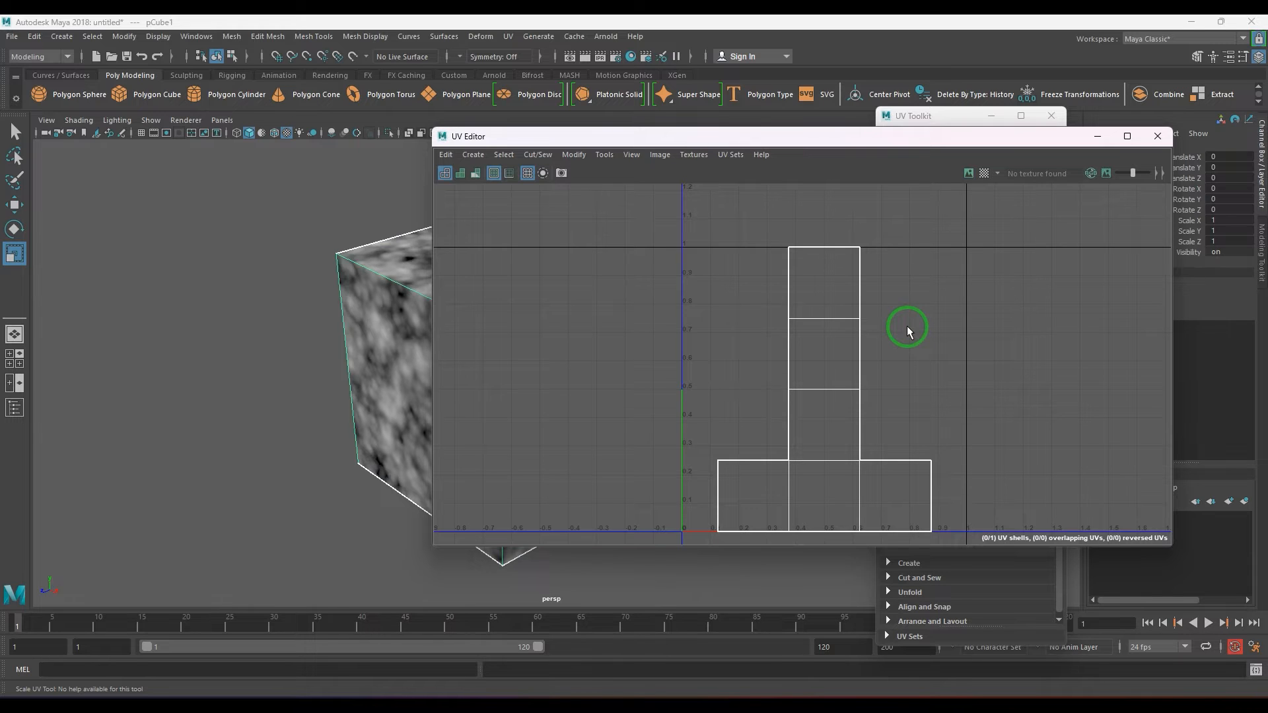
# Turn on shaded UV display, select all of the cube's UVs, and flip the shell so its faces are reversed.
pyautogui.press('5')
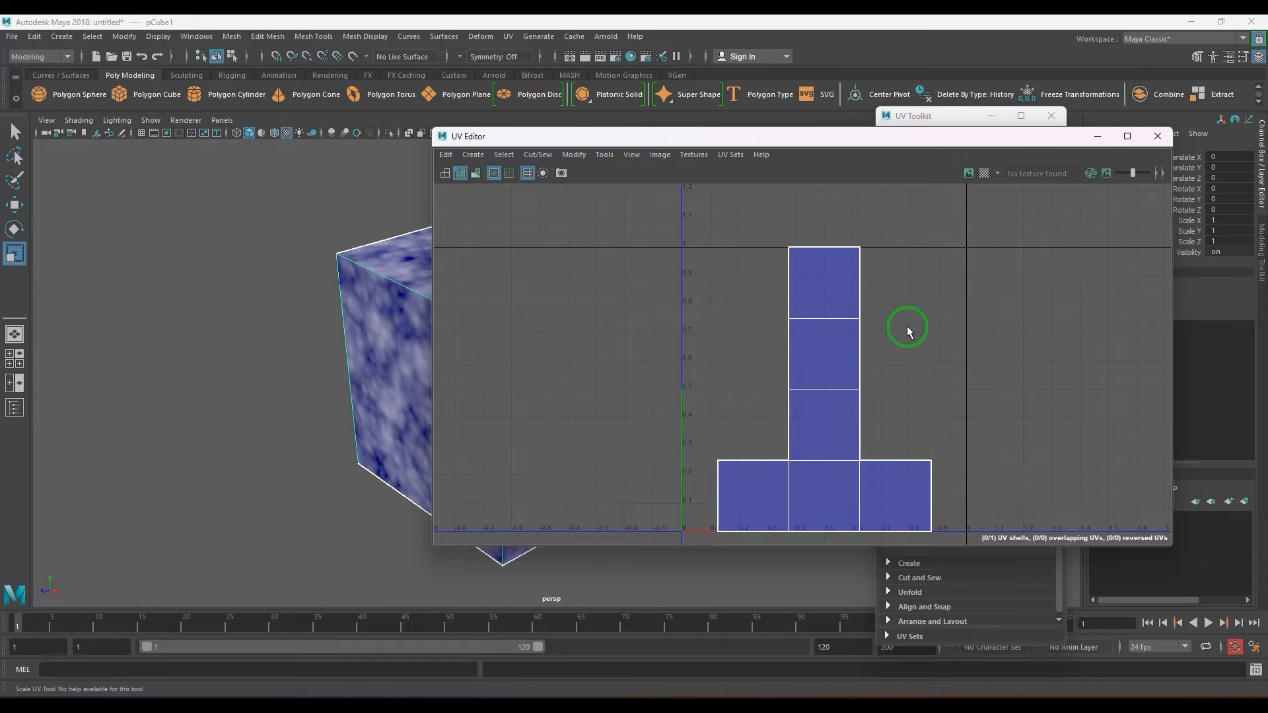
pyautogui.moveTo(679, 246); pyautogui.dragTo(983, 533)
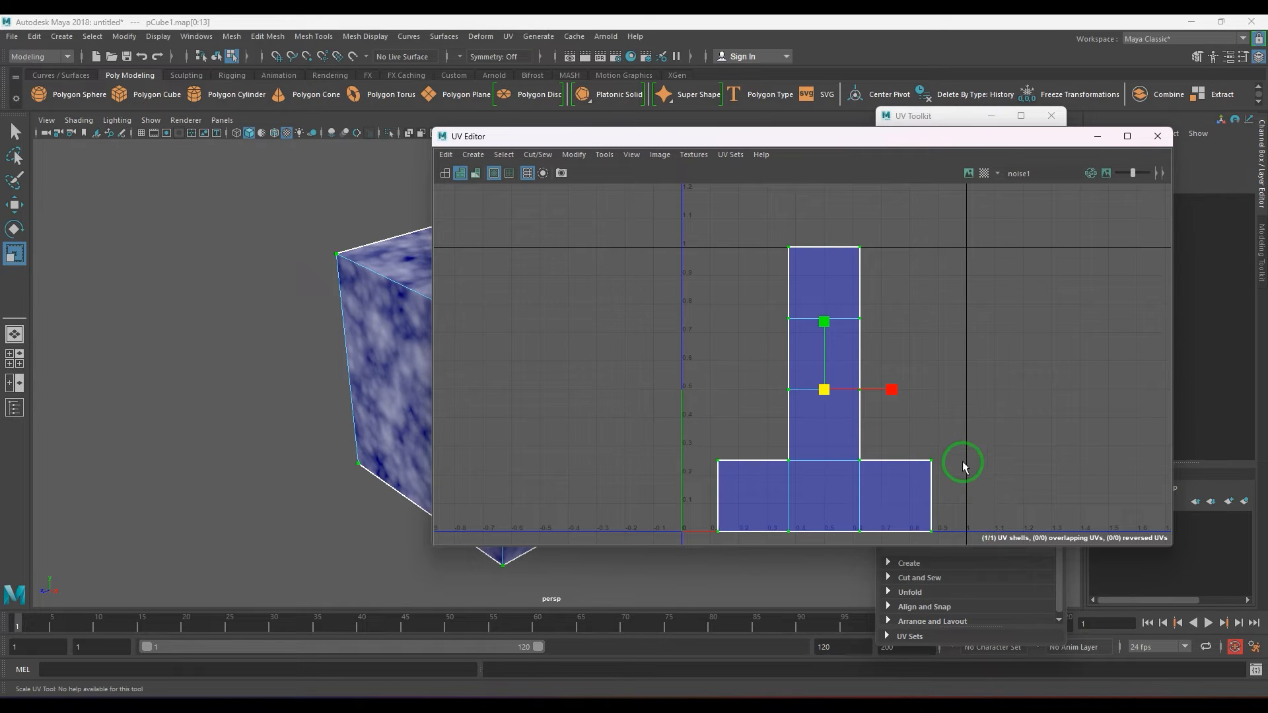
pyautogui.keyDown('shift'); pyautogui.rightClick(917, 323); pyautogui.keyUp('shift')
pyautogui.click(884, 399)
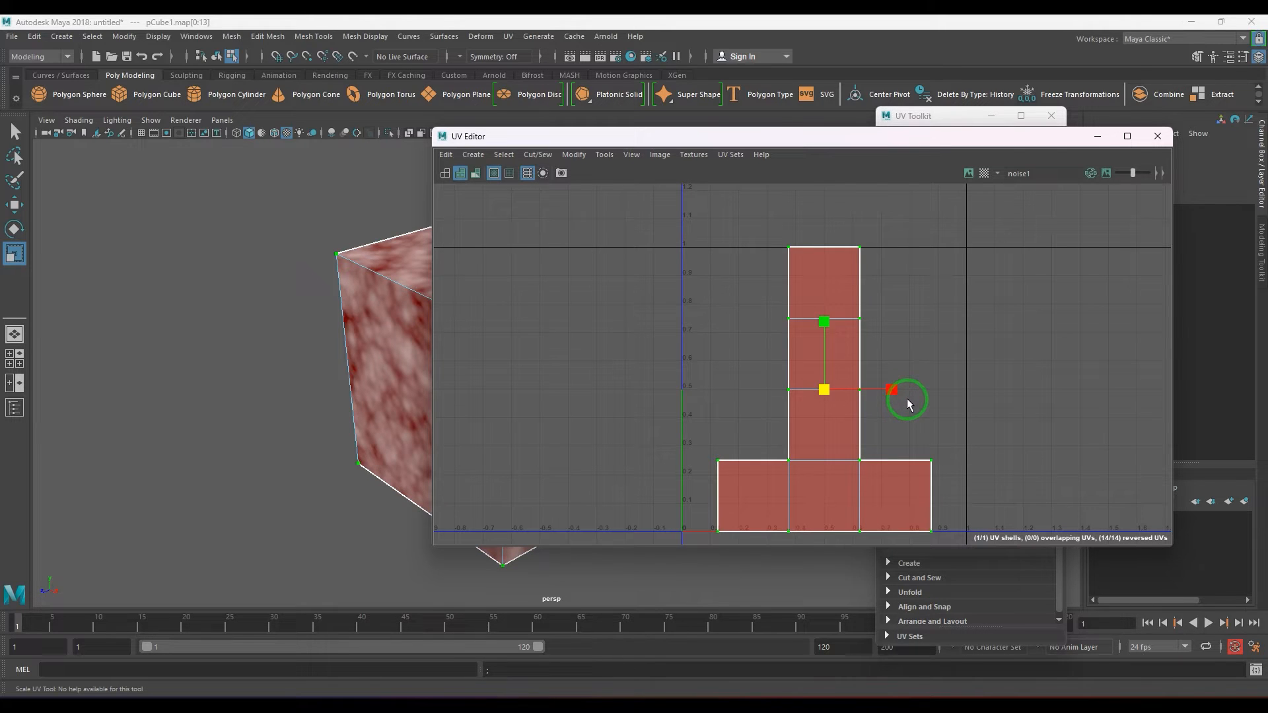
# Display the checker map on the cube and examine the mirrored numbers on its top face.
pyautogui.click(984, 173)
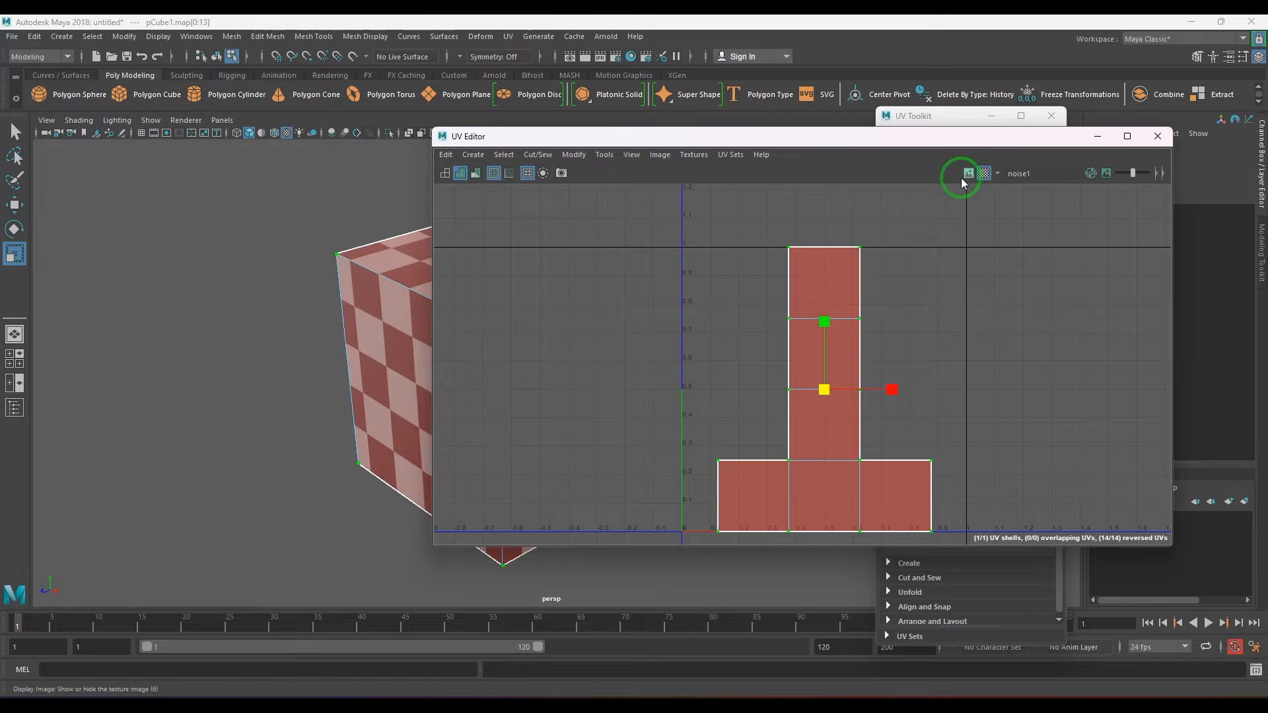
pyautogui.moveTo(810, 144); pyautogui.dragTo(980, 171)
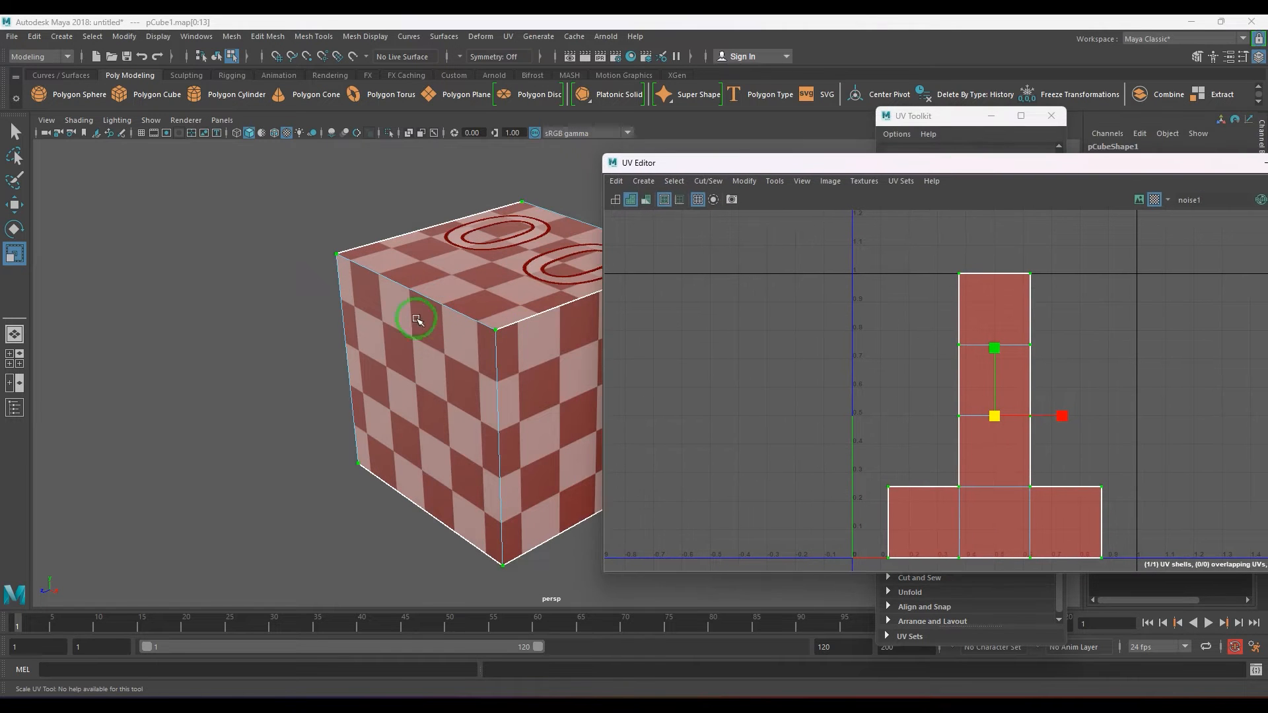
pyautogui.click(391, 324)
pyautogui.keyDown('alt'); pyautogui.moveTo(391, 324); pyautogui.dragTo(457, 394, button='right'); pyautogui.keyUp('alt')
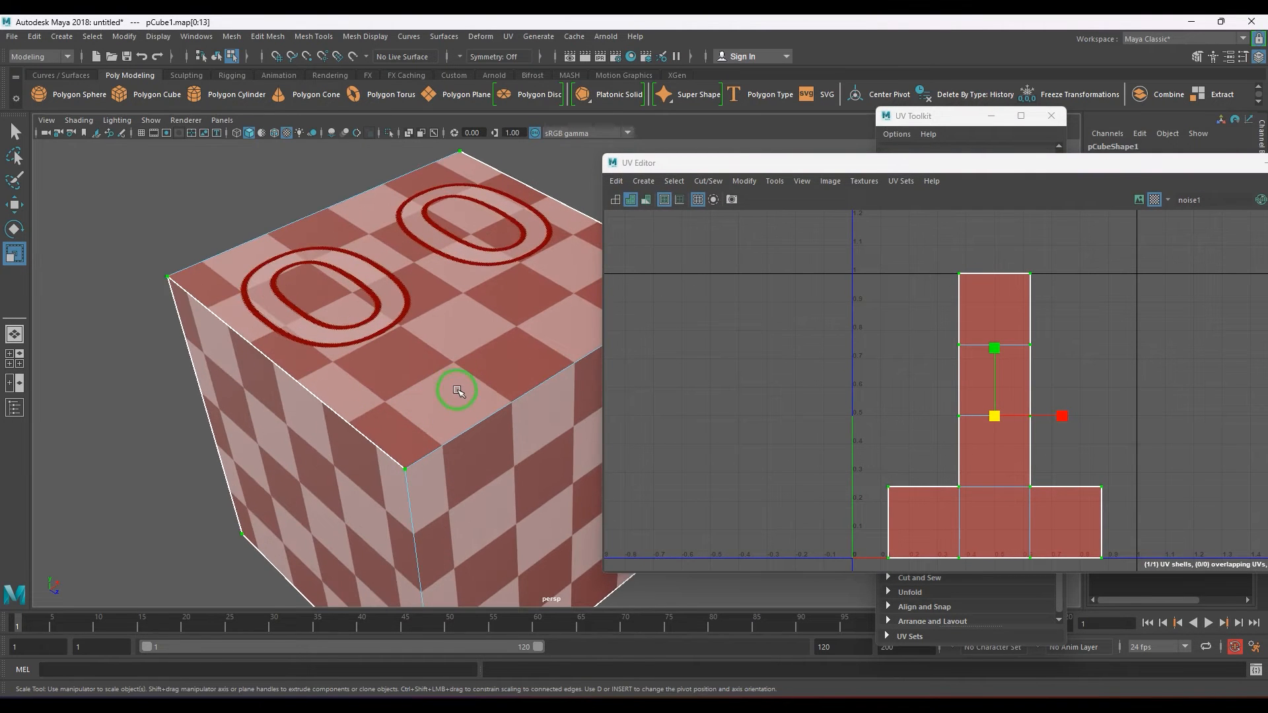
# Move the selected UV shell along U into the neighboring tile, just past U = 1.
pyautogui.scroll(-2, 929, 436)
pyautogui.press('w')
pyautogui.moveTo(1053, 422); pyautogui.dragTo(1265, 411)
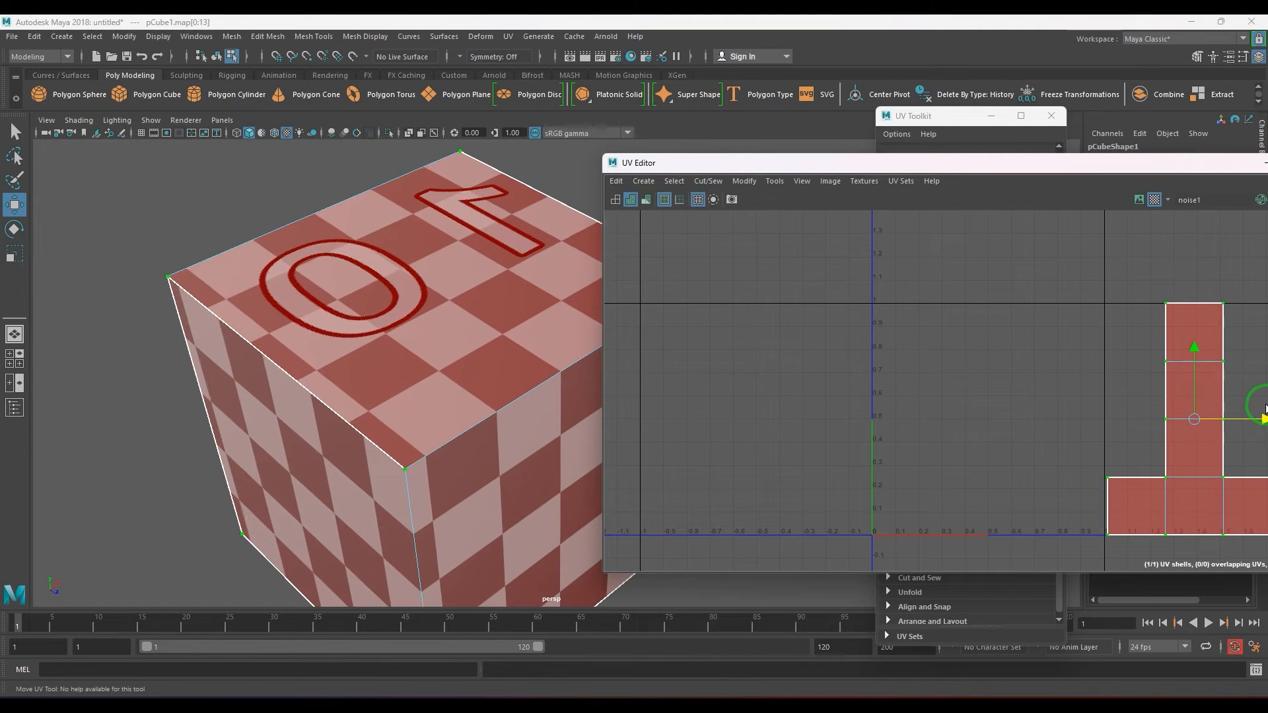
# Flip the selected UV shell back so its faces are no longer reversed.
pyautogui.keyDown('alt'); pyautogui.moveTo(1028, 404); pyautogui.dragTo(849, 377, button='middle'); pyautogui.keyUp('alt')
pyautogui.keyDown('shift'); pyautogui.moveTo(1051, 344); pyautogui.dragTo(982, 367, button='right'); pyautogui.keyUp('shift')
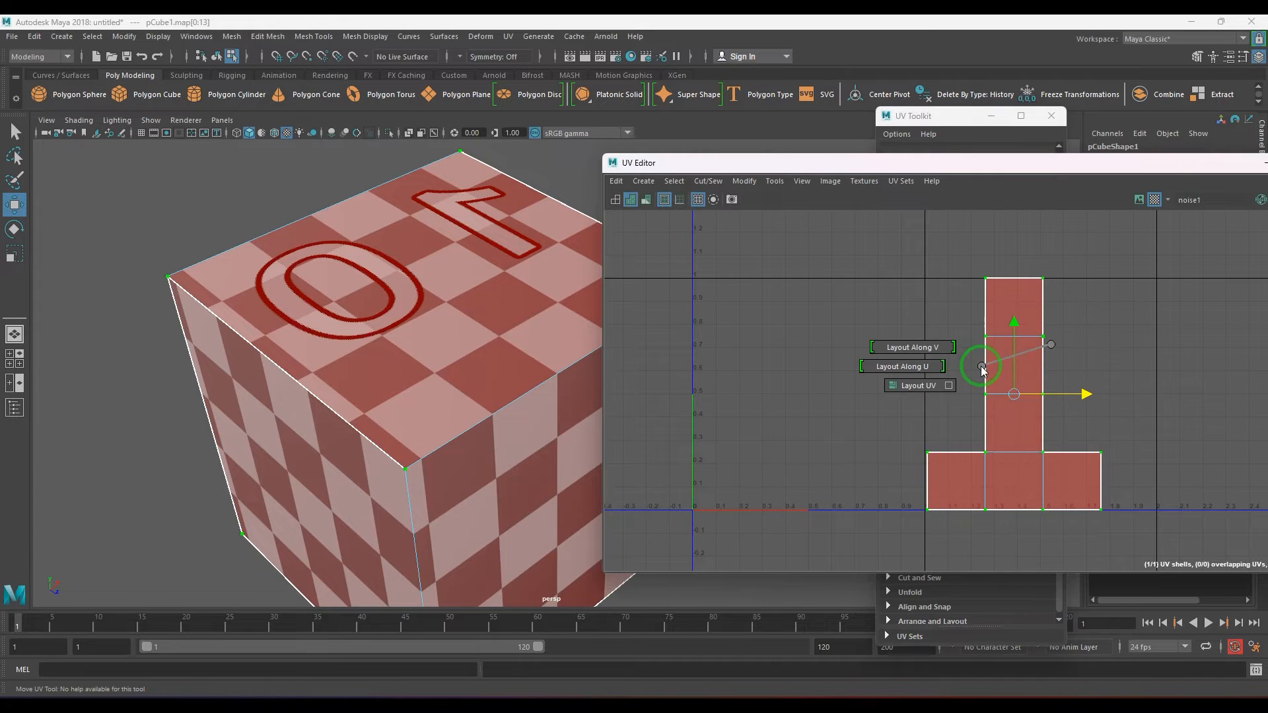
pyautogui.keyDown('shift'); pyautogui.moveTo(1026, 330); pyautogui.dragTo(1016, 458, button='right'); pyautogui.keyUp('shift')
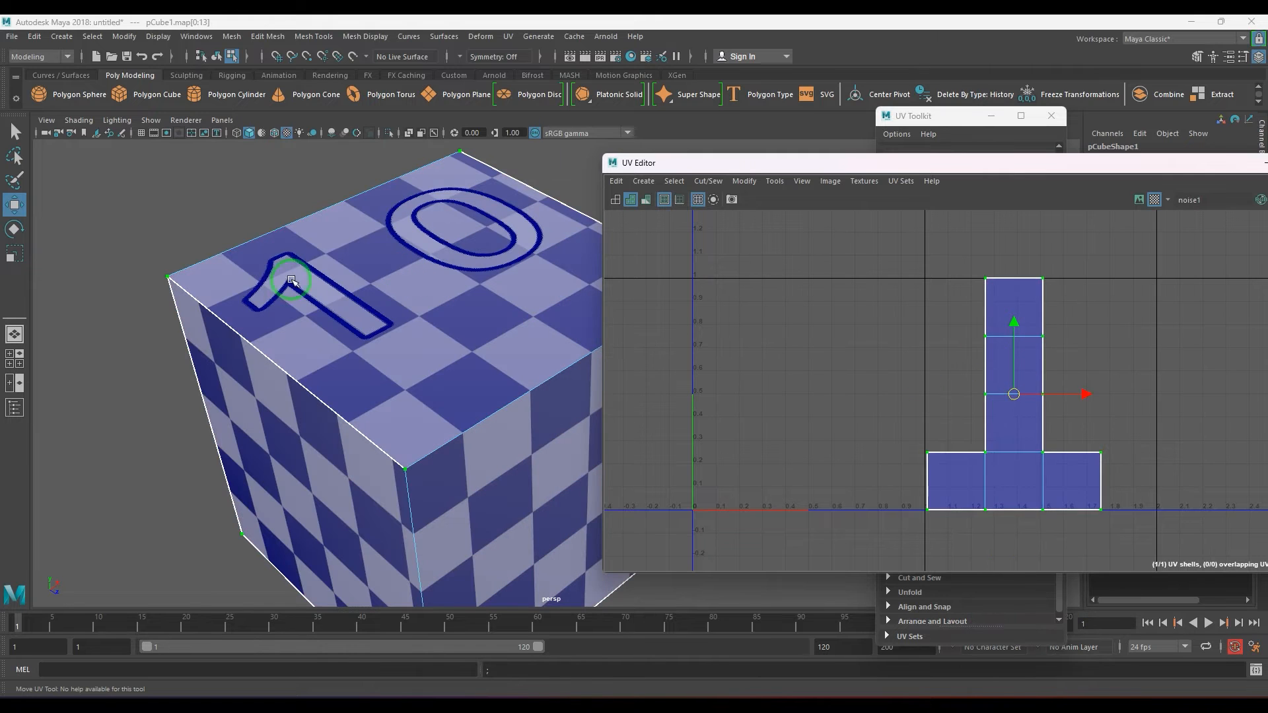
pyautogui.keyDown('alt'); pyautogui.moveTo(887, 438); pyautogui.dragTo(925, 433, button='middle'); pyautogui.keyUp('alt')
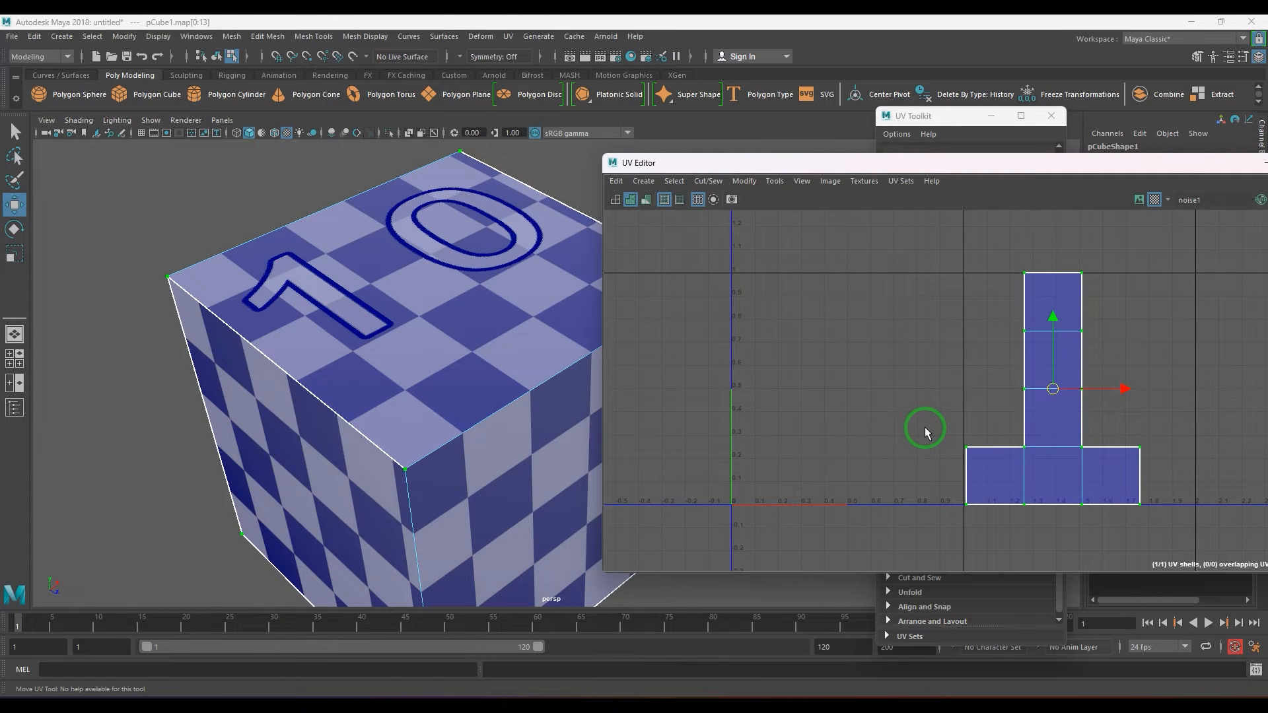
# Undo the UV shell's move and flips, and turn on the UV distortion display.
pyautogui.hotkey('ctrl', 'z')
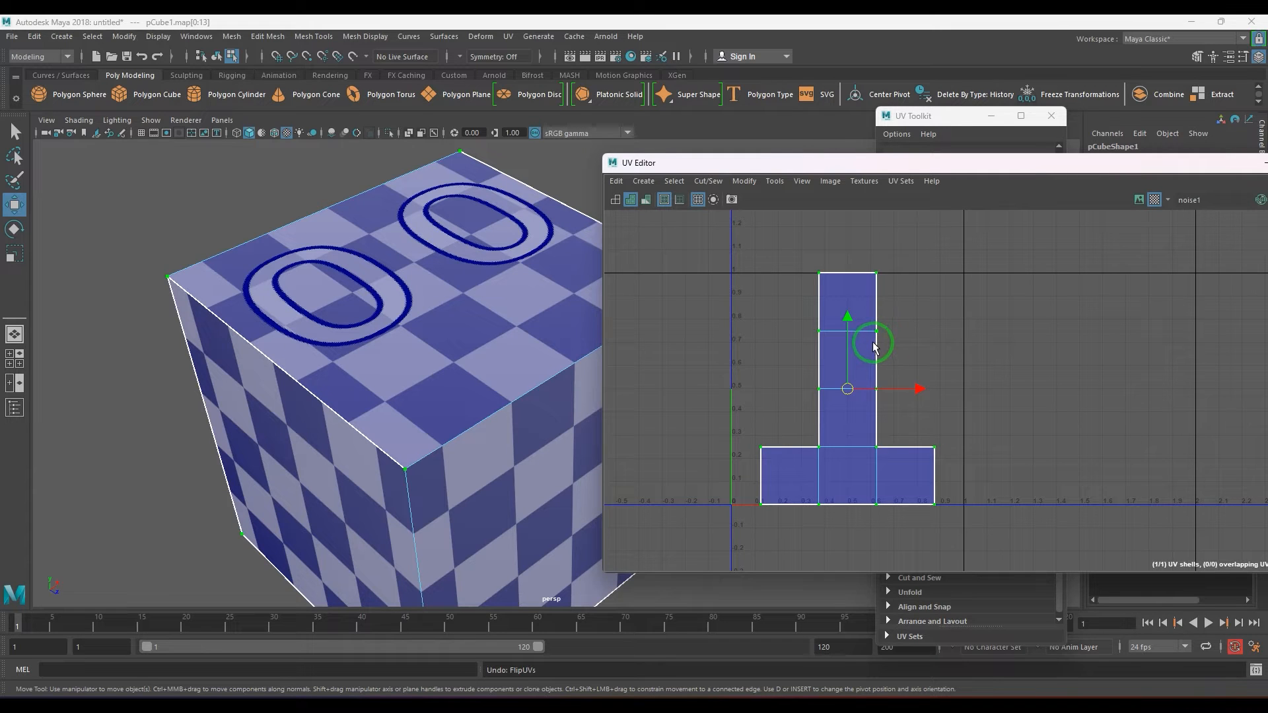
pyautogui.press('7')
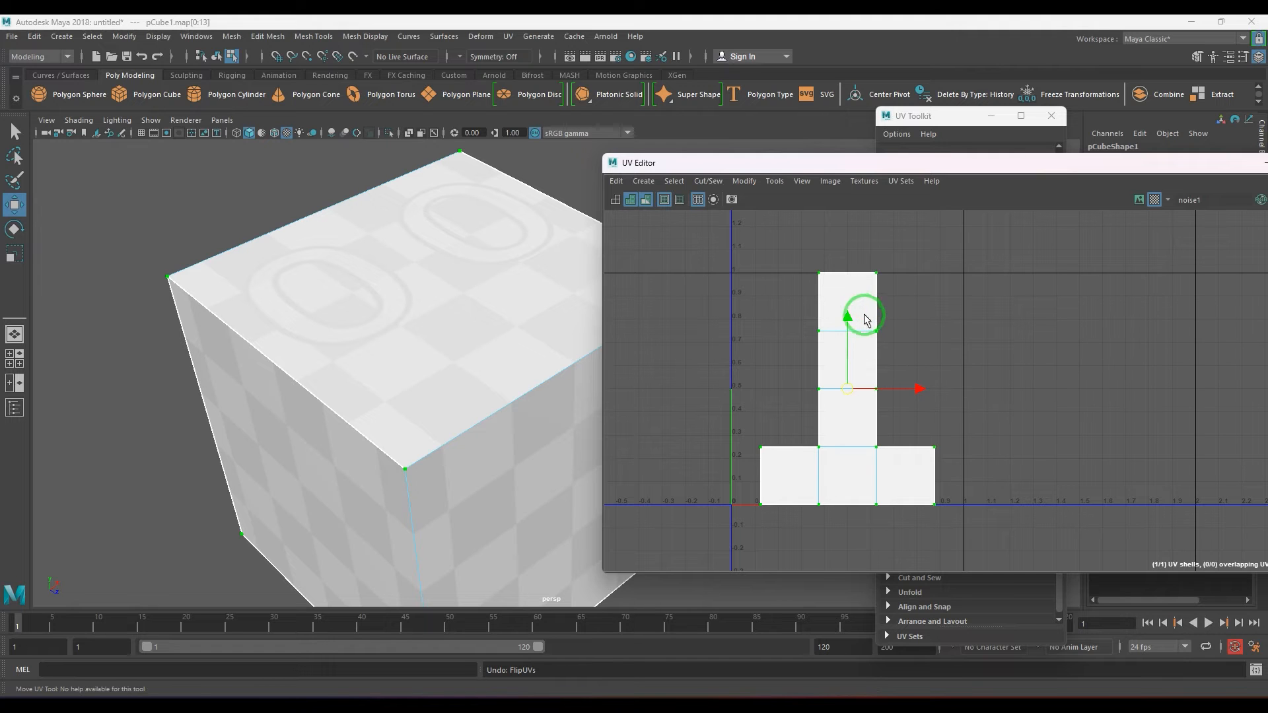
# Pull two UVs of the shell's vertical column outward to demonstrate distortion, and undo both moves.
pyautogui.moveTo(880, 331); pyautogui.dragTo(961, 350)
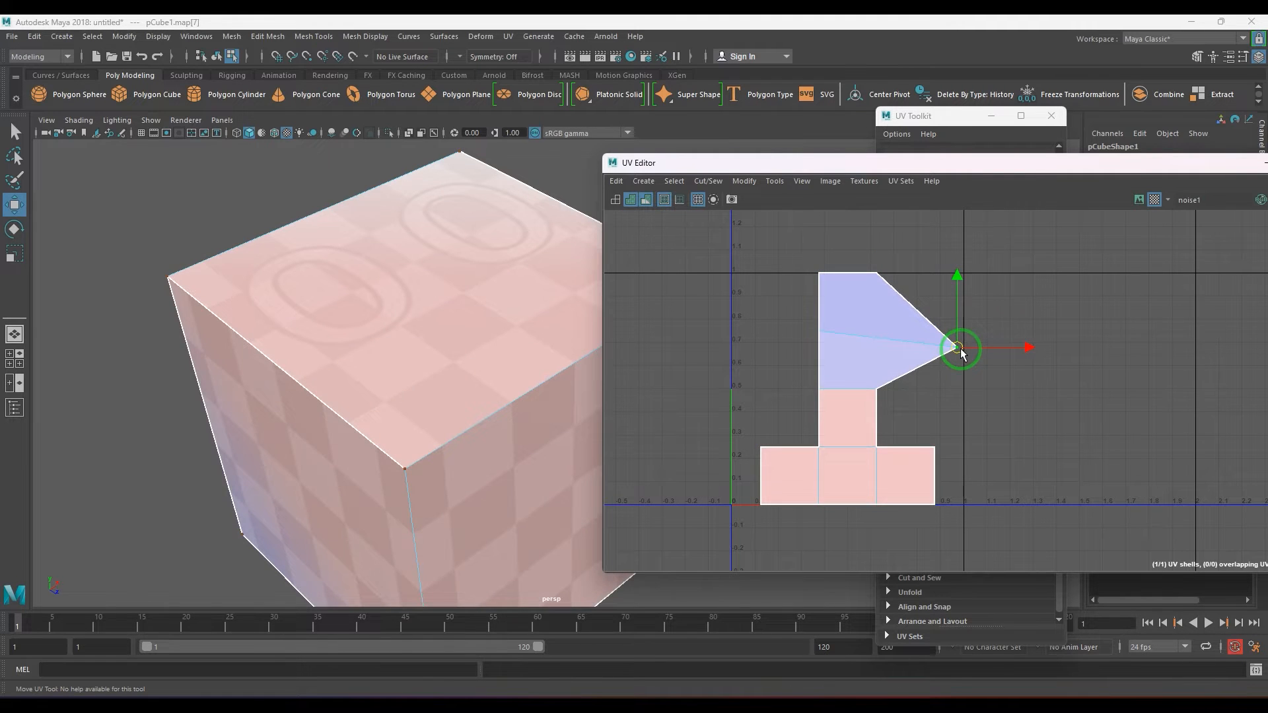
pyautogui.moveTo(820, 390); pyautogui.dragTo(771, 387)
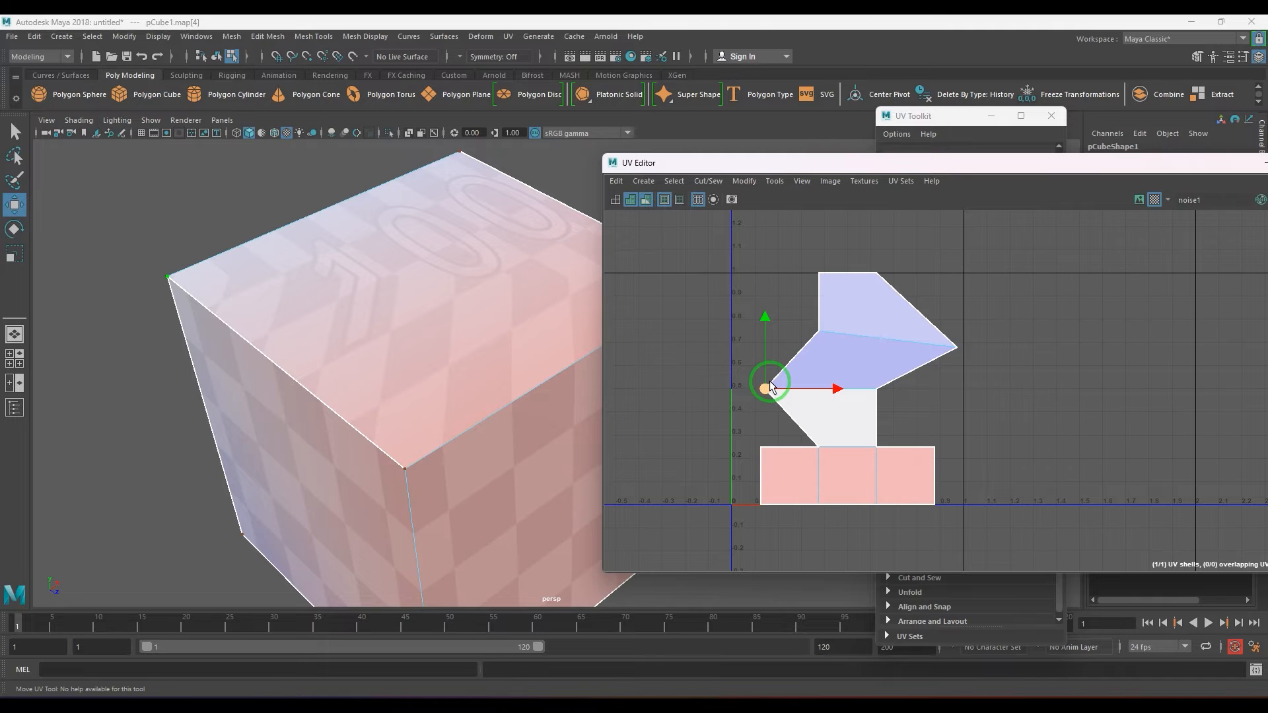
pyautogui.hotkey('ctrl', 'z')
pyautogui.hotkey('ctrl', 'z')
pyautogui.hotkey('ctrl', 'z')
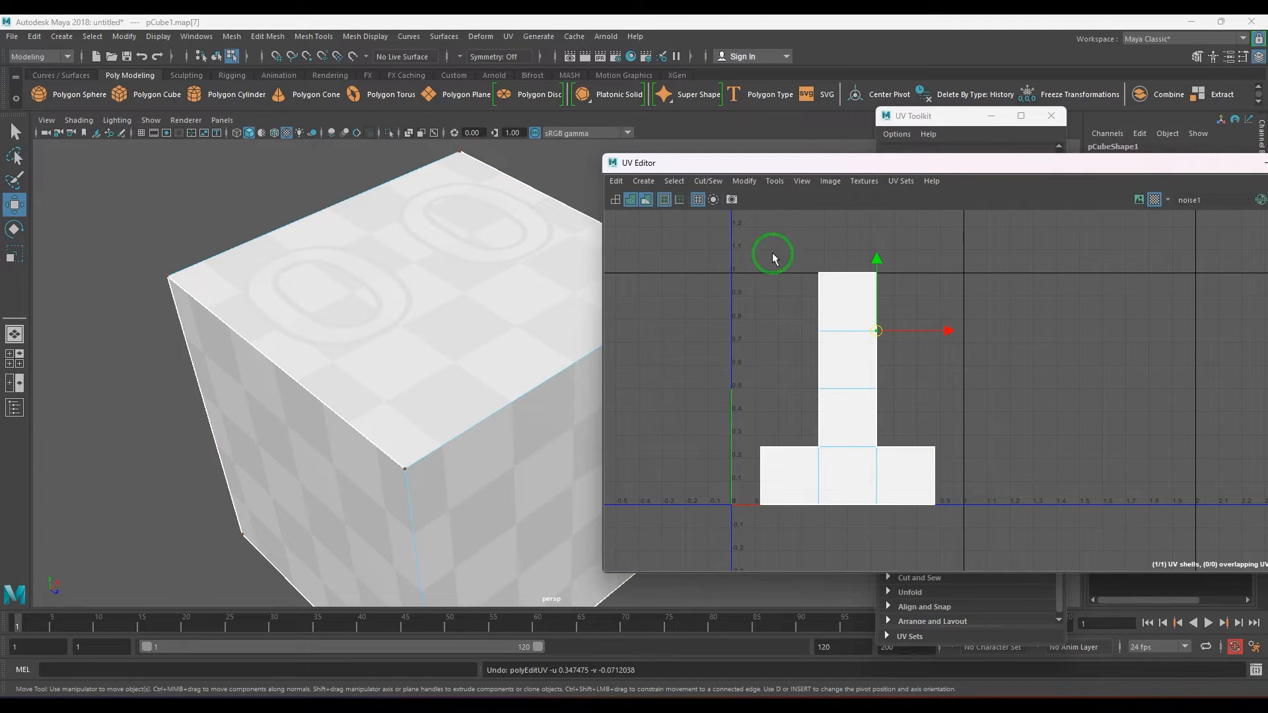
# Select the four UVs of the shell's topmost face and scale them up about 2.24 times.
pyautogui.moveTo(775, 257); pyautogui.dragTo(894, 255)
pyautogui.press('r')
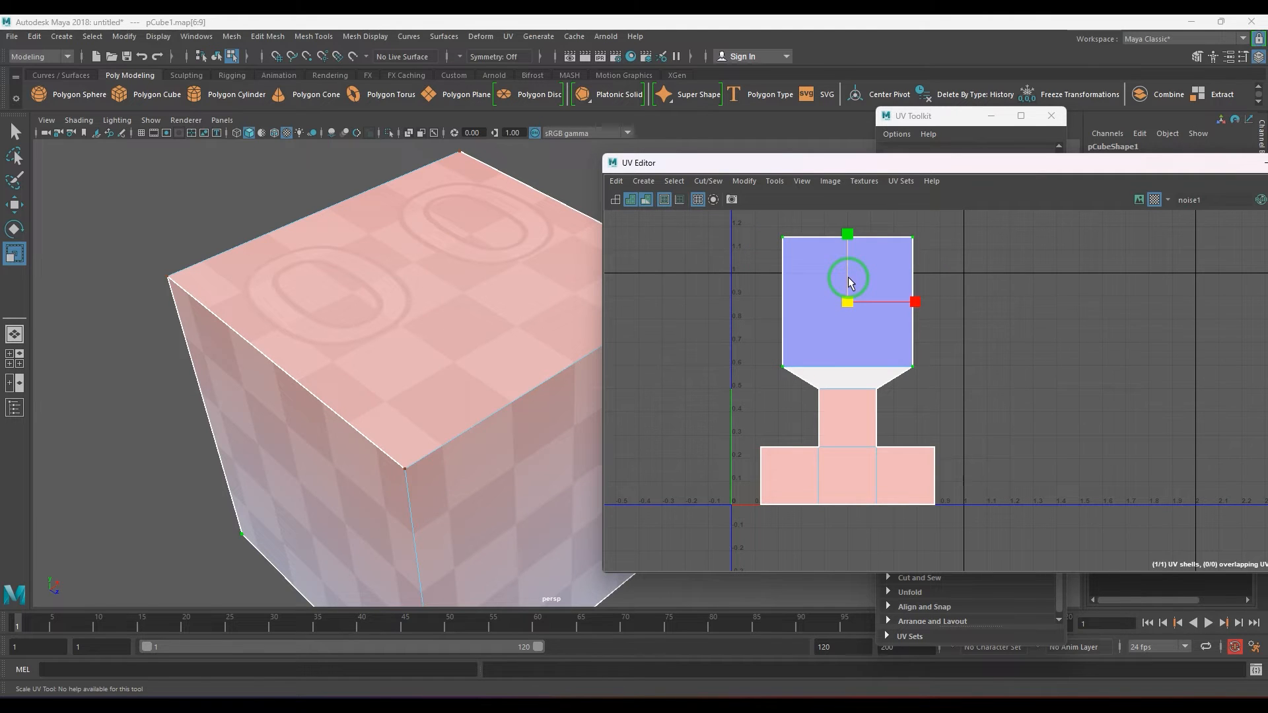
# Examine the distortion colors and checker size on the cube's top, side and bottom faces.
pyautogui.scroll(-3, 453, 397)
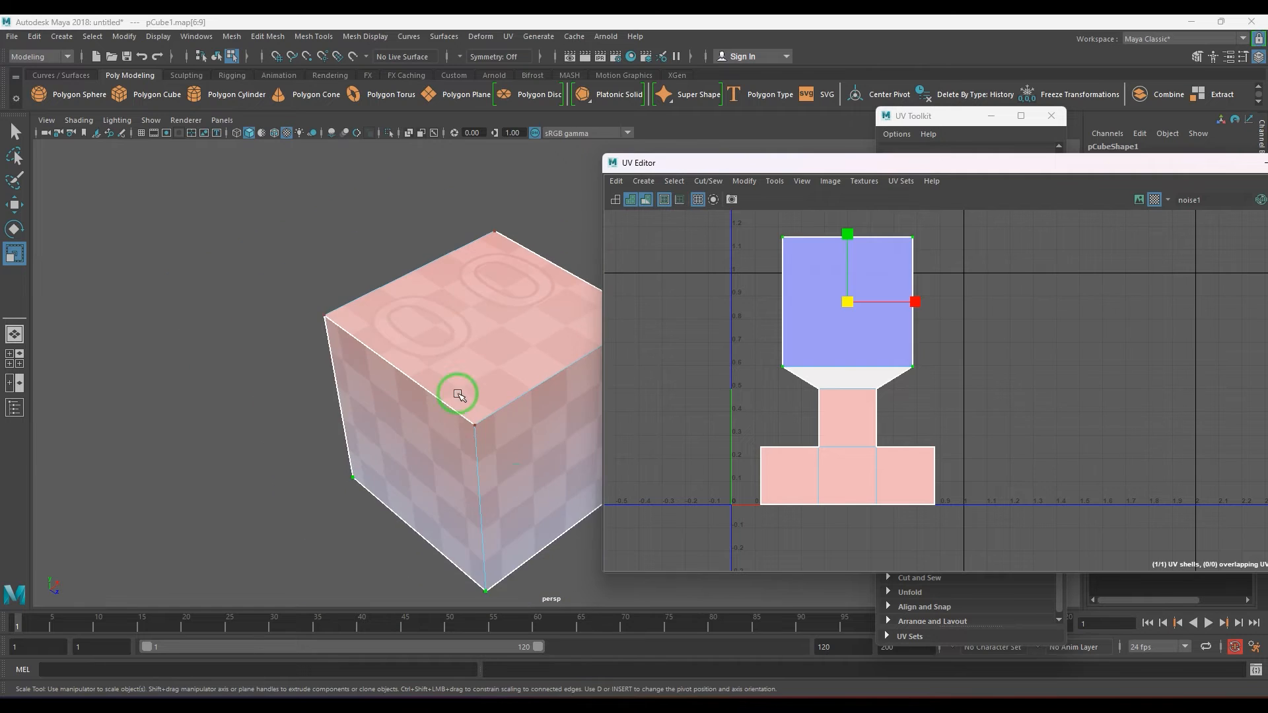
pyautogui.keyDown('alt'); pyautogui.moveTo(453, 396); pyautogui.dragTo(487, 484); pyautogui.keyUp('alt')
pyautogui.scroll(3, 493, 398)
pyautogui.keyDown('alt'); pyautogui.moveTo(492, 397); pyautogui.dragTo(485, 476); pyautogui.keyUp('alt')
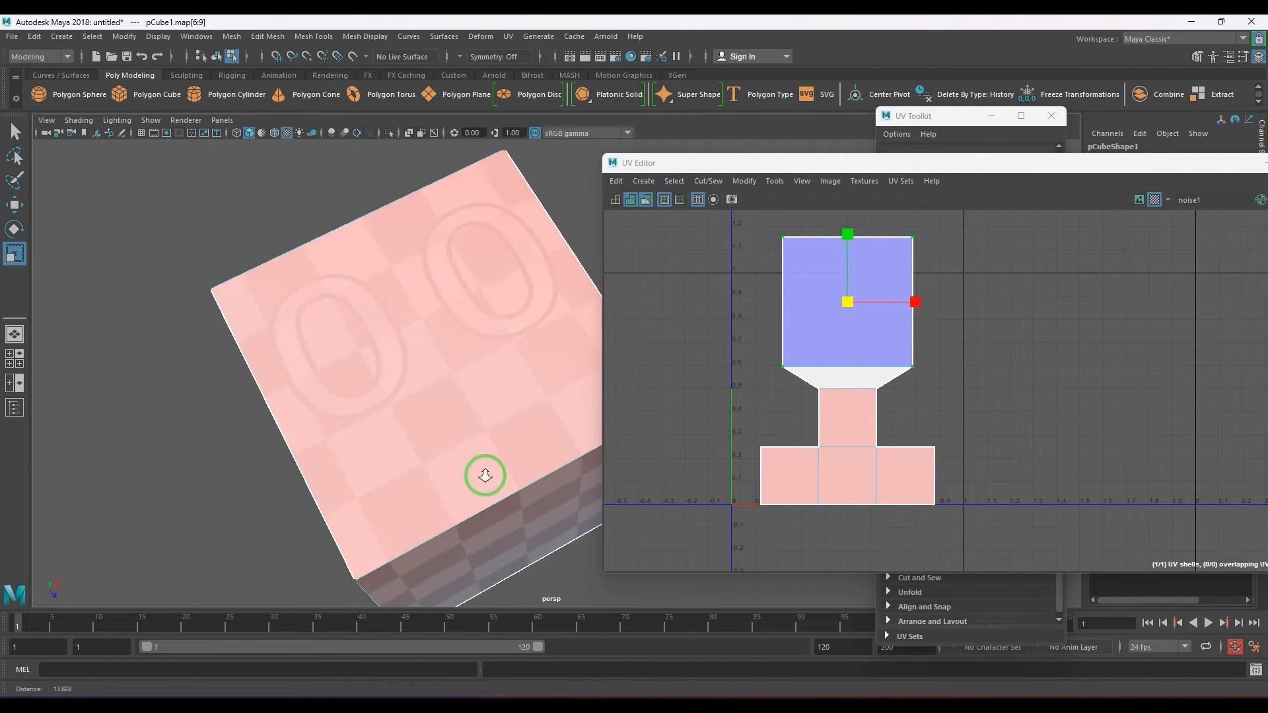
pyautogui.scroll(3, 538, 379)
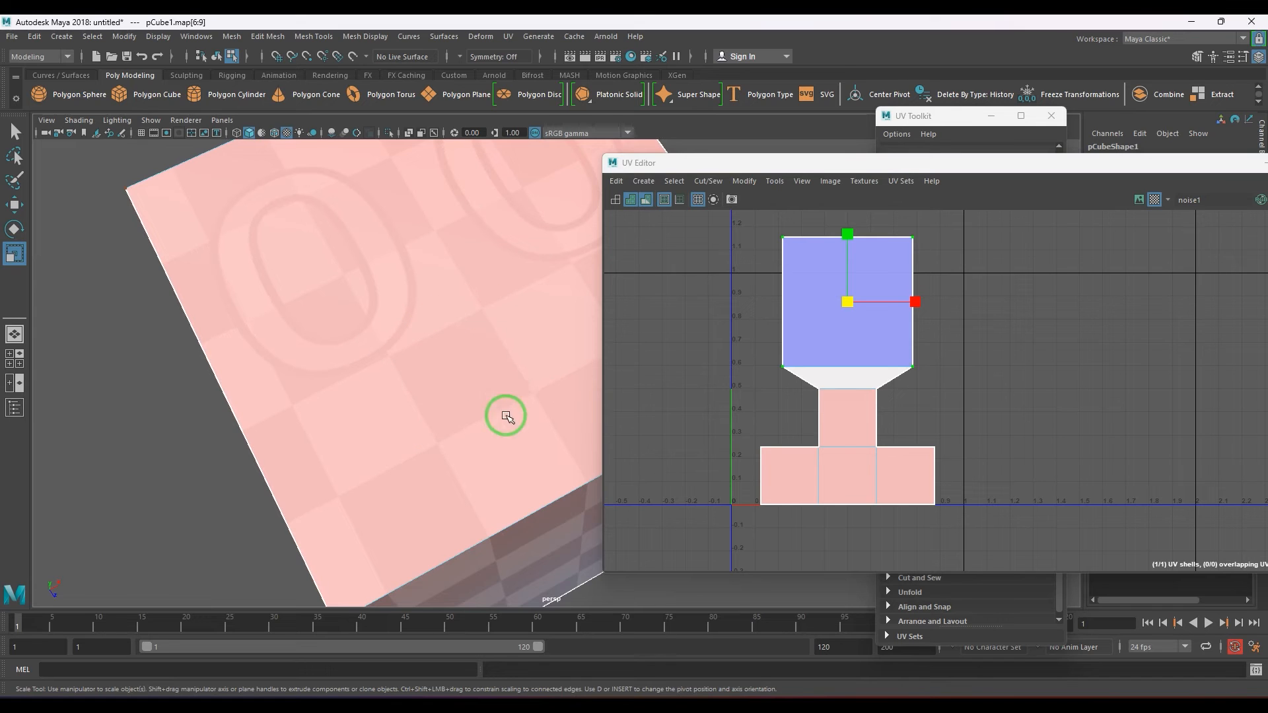
pyautogui.scroll(-3, 472, 330)
pyautogui.keyDown('alt'); pyautogui.moveTo(474, 337); pyautogui.dragTo(430, 198); pyautogui.keyUp('alt')
pyautogui.scroll(3, 516, 436)
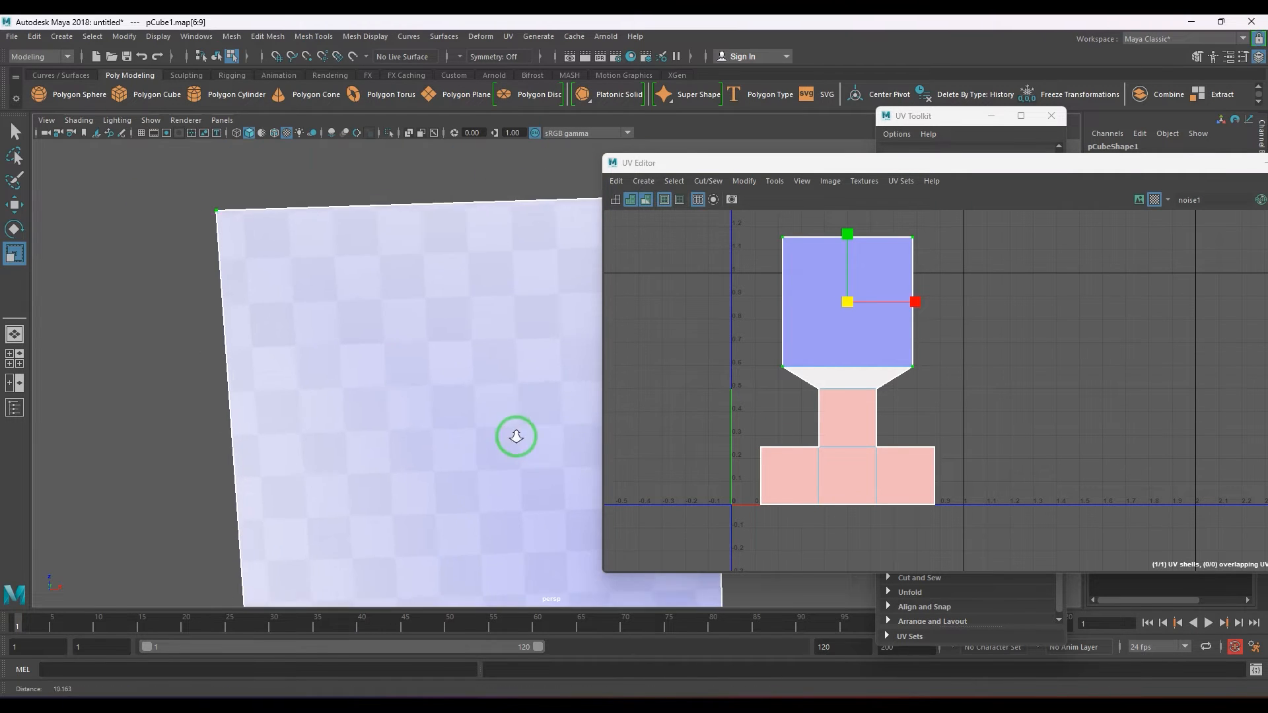
pyautogui.scroll(3, 501, 416)
pyautogui.scroll(-3, 429, 310)
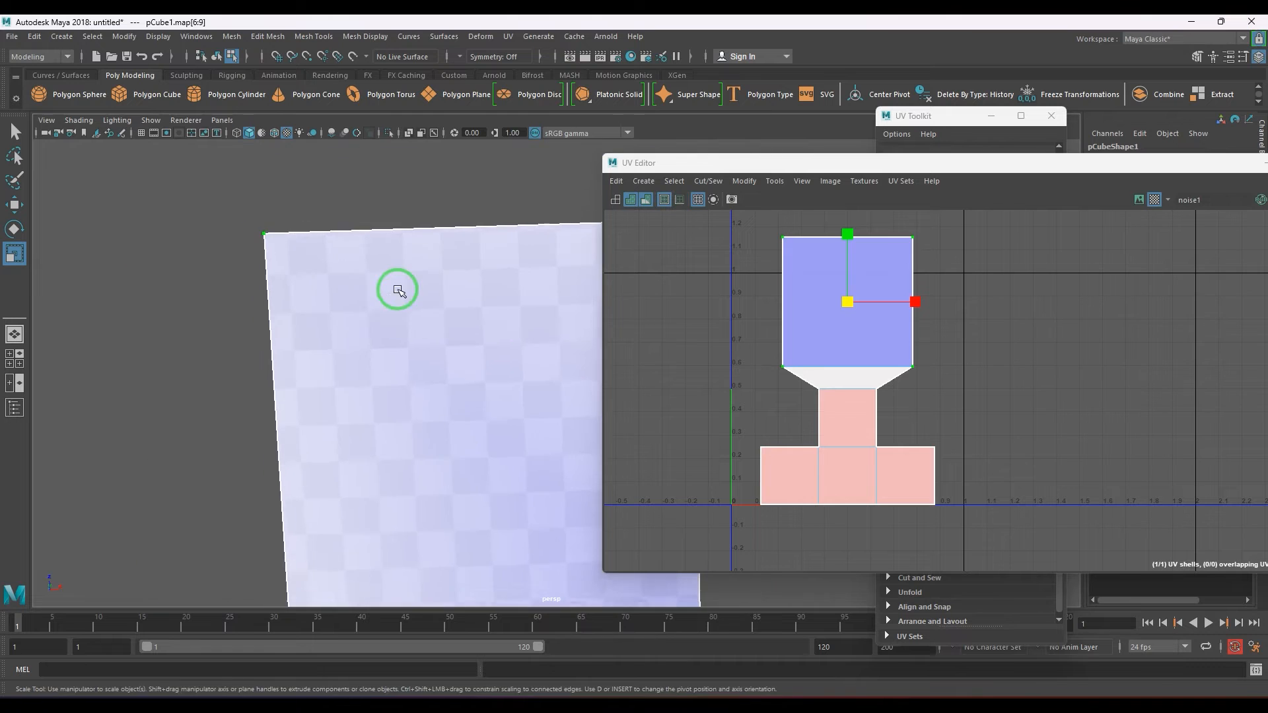
pyautogui.keyDown('alt'); pyautogui.moveTo(396, 287); pyautogui.dragTo(422, 455); pyautogui.keyUp('alt')
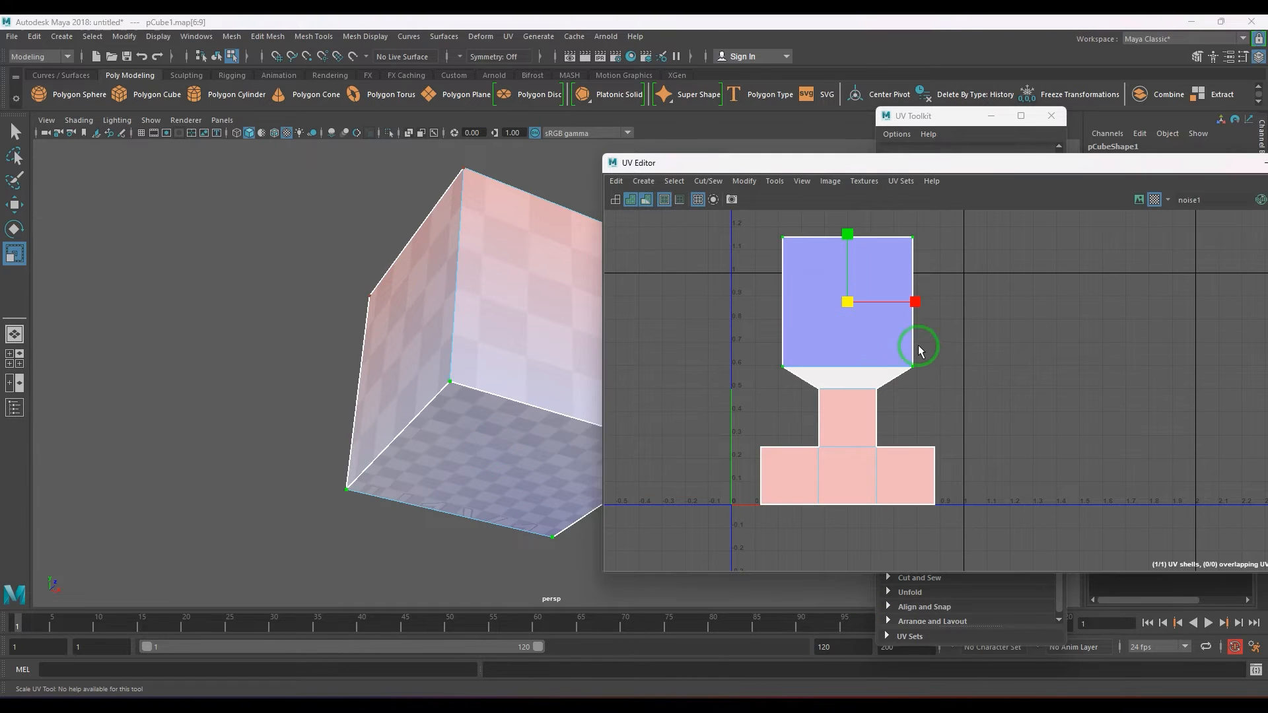
# Undo the enlargement and shrink the topmost face's UVs to about 0.38 times their size.
pyautogui.hotkey('ctrl', 'z')
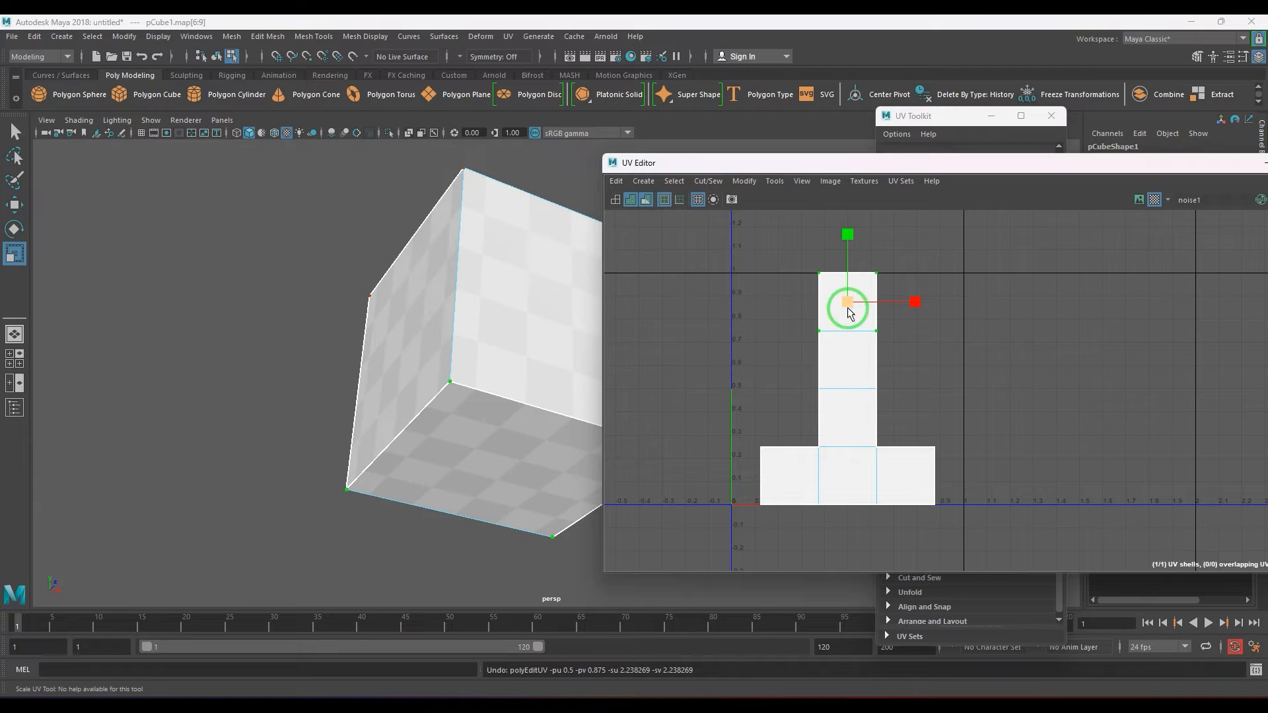
pyautogui.click(841, 304)
pyautogui.moveTo(841, 303); pyautogui.dragTo(809, 333)
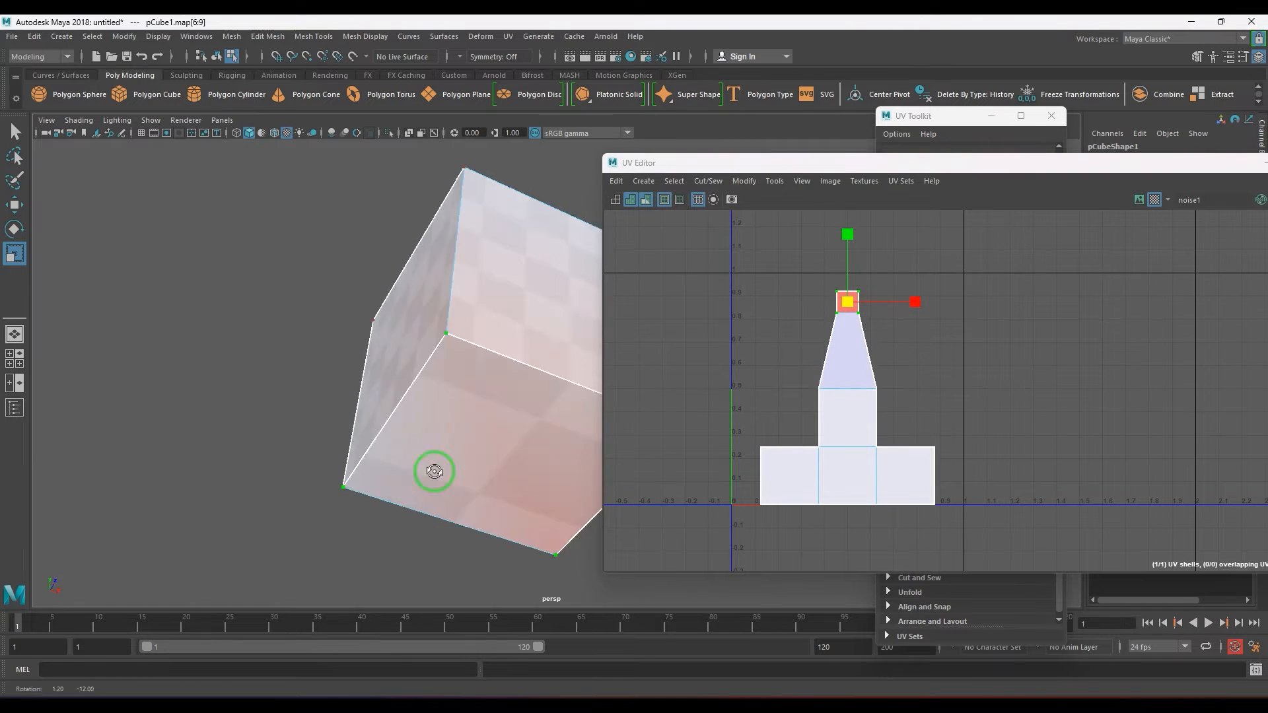
pyautogui.keyDown('alt'); pyautogui.moveTo(430, 467); pyautogui.dragTo(342, 422); pyautogui.keyUp('alt')
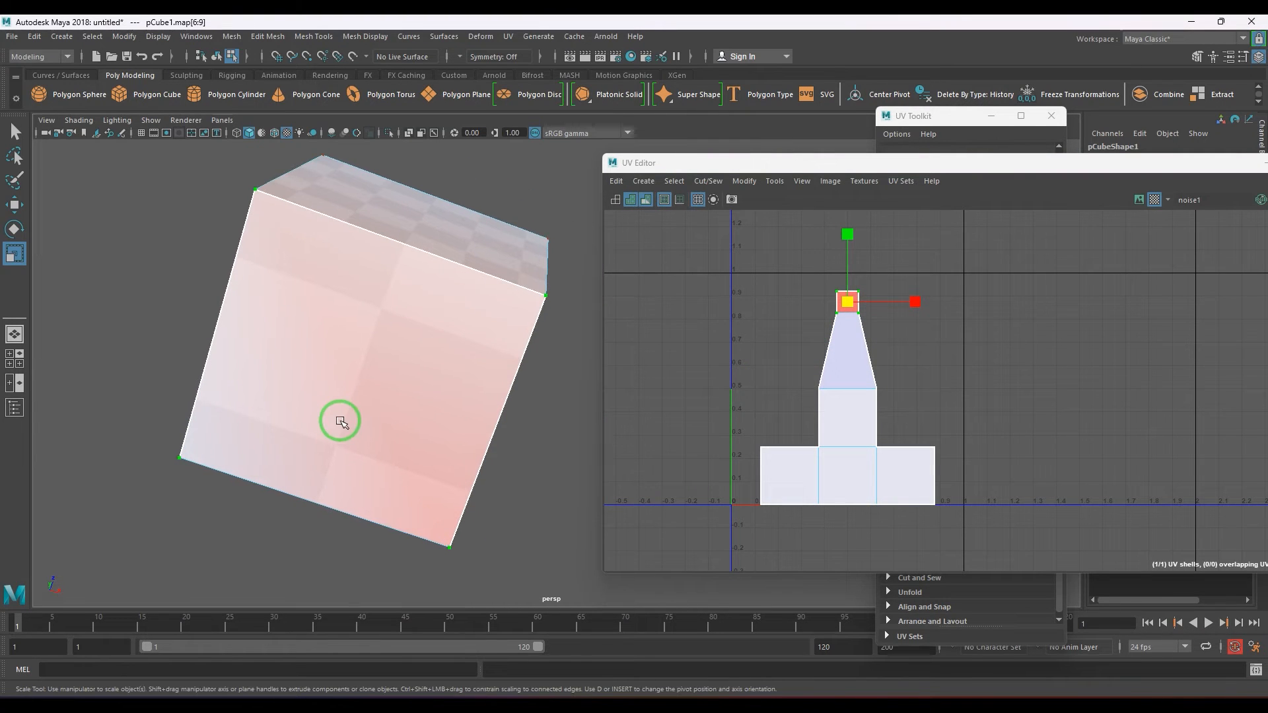
# Undo the shrinking of the topmost face's UVs and the selections made since.
pyautogui.click(877, 316)
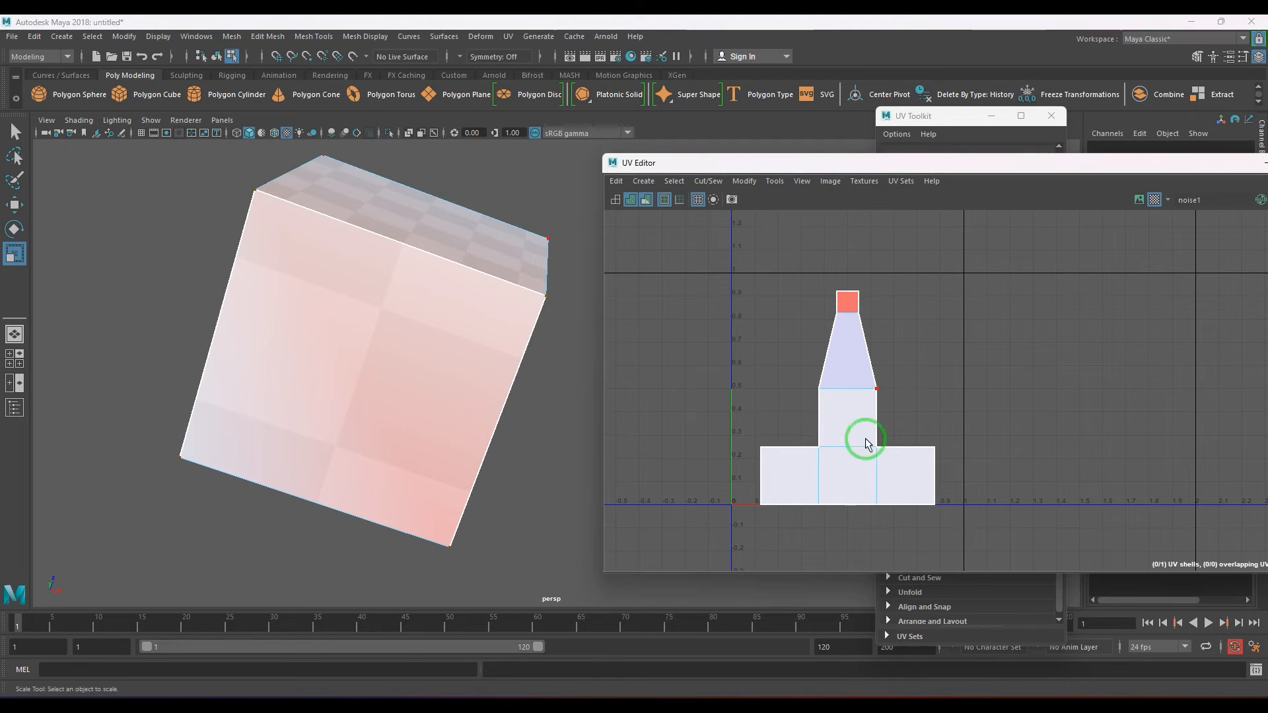
pyautogui.moveTo(749, 432); pyautogui.dragTo(835, 515)
pyautogui.moveTo(791, 482); pyautogui.dragTo(864, 496)
pyautogui.hotkey('ctrl', 'z')
pyautogui.hotkey('ctrl', 'z')
pyautogui.hotkey('ctrl', 'z')
pyautogui.hotkey('ctrl', 'z')
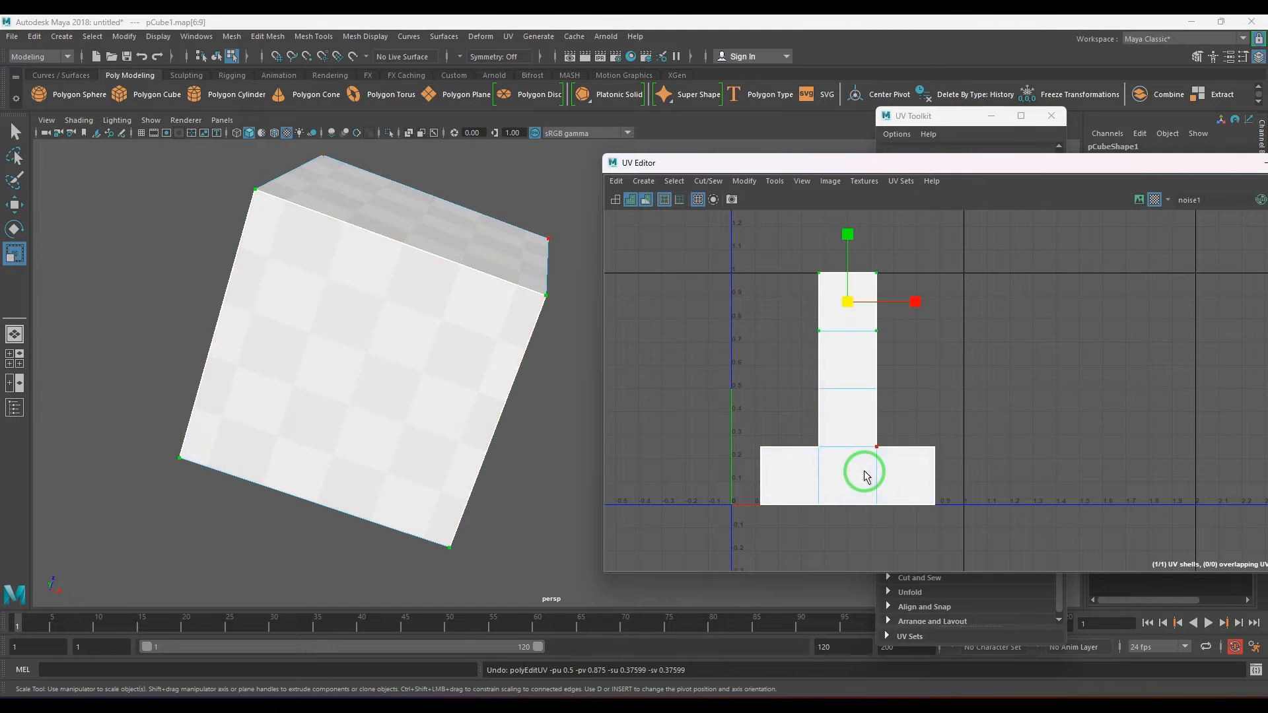
# Select the UV shell's five interior edges and cut them, separating every face into its own shell.
pyautogui.click(840, 332)
pyautogui.keyDown('shift'); pyautogui.click(851, 388); pyautogui.keyUp('shift')
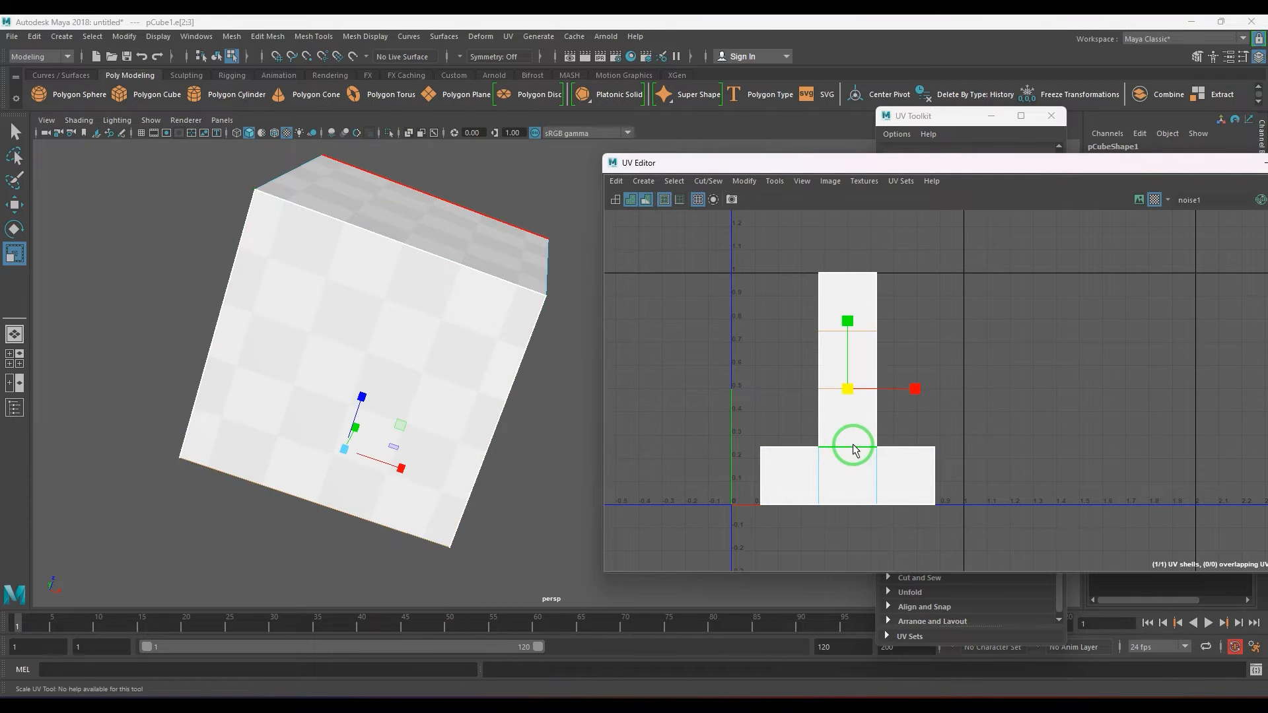
pyautogui.keyDown('shift'); pyautogui.click(853, 445); pyautogui.keyUp('shift')
pyautogui.keyDown('shift'); pyautogui.click(822, 473); pyautogui.keyUp('shift')
pyautogui.keyDown('shift'); pyautogui.click(879, 480); pyautogui.keyUp('shift')
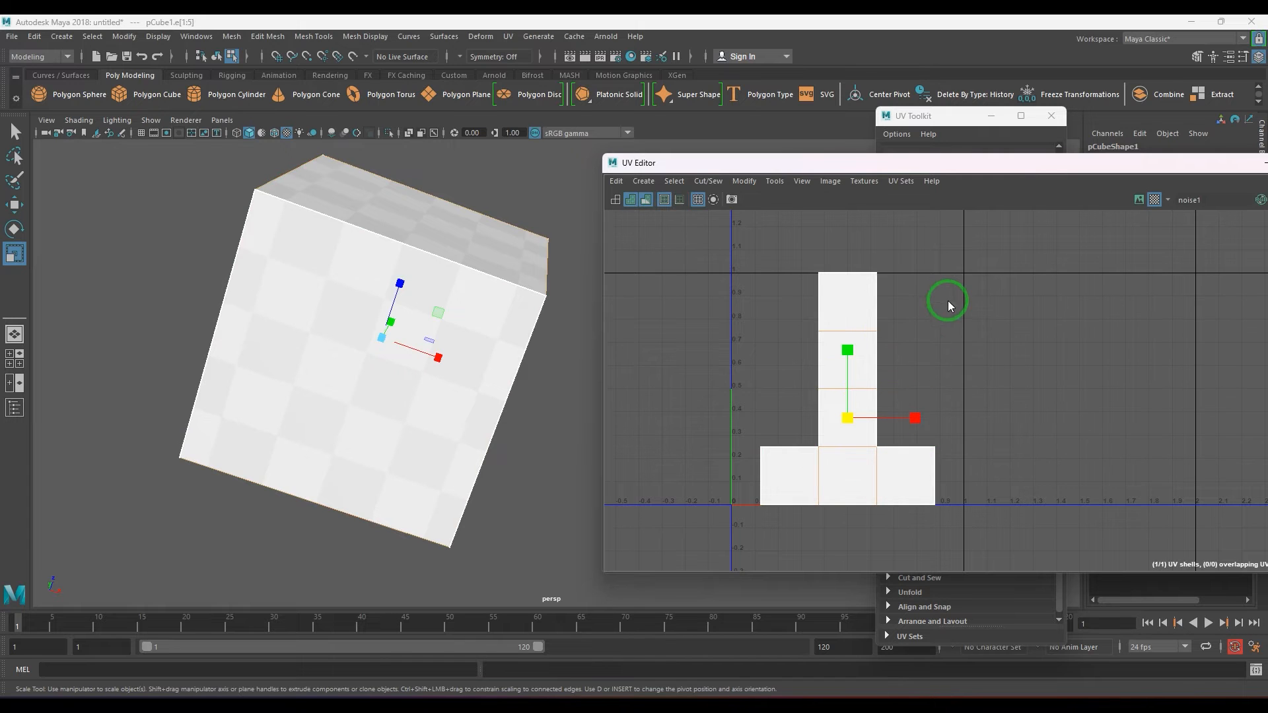
pyautogui.keyDown('shift'); pyautogui.moveTo(949, 303); pyautogui.dragTo(859, 327, button='right'); pyautogui.keyUp('shift')
# Select the topmost face's UV shell and move it away from the column toward U = 0.
pyautogui.click(878, 274)
pyautogui.keyDown('ctrl'); pyautogui.moveTo(895, 290); pyautogui.dragTo(894, 323, button='right'); pyautogui.keyUp('ctrl')
pyautogui.press('w')
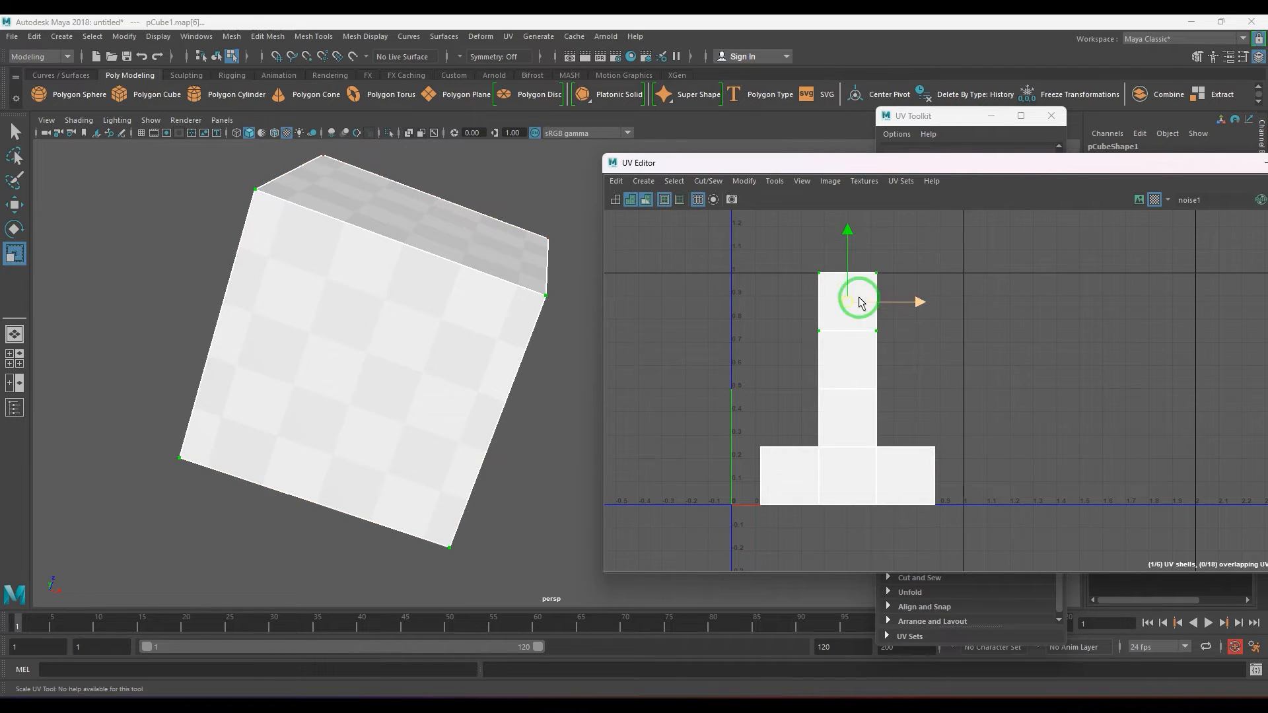
pyautogui.moveTo(848, 302); pyautogui.dragTo(774, 323)
# Select the column's uppermost remaining shell, move it away toward U = 1, and enlarge it to about 0.38 units wide.
pyautogui.click(877, 332)
pyautogui.keyDown('ctrl'); pyautogui.moveTo(880, 351); pyautogui.dragTo(889, 365, button='right'); pyautogui.keyUp('ctrl')
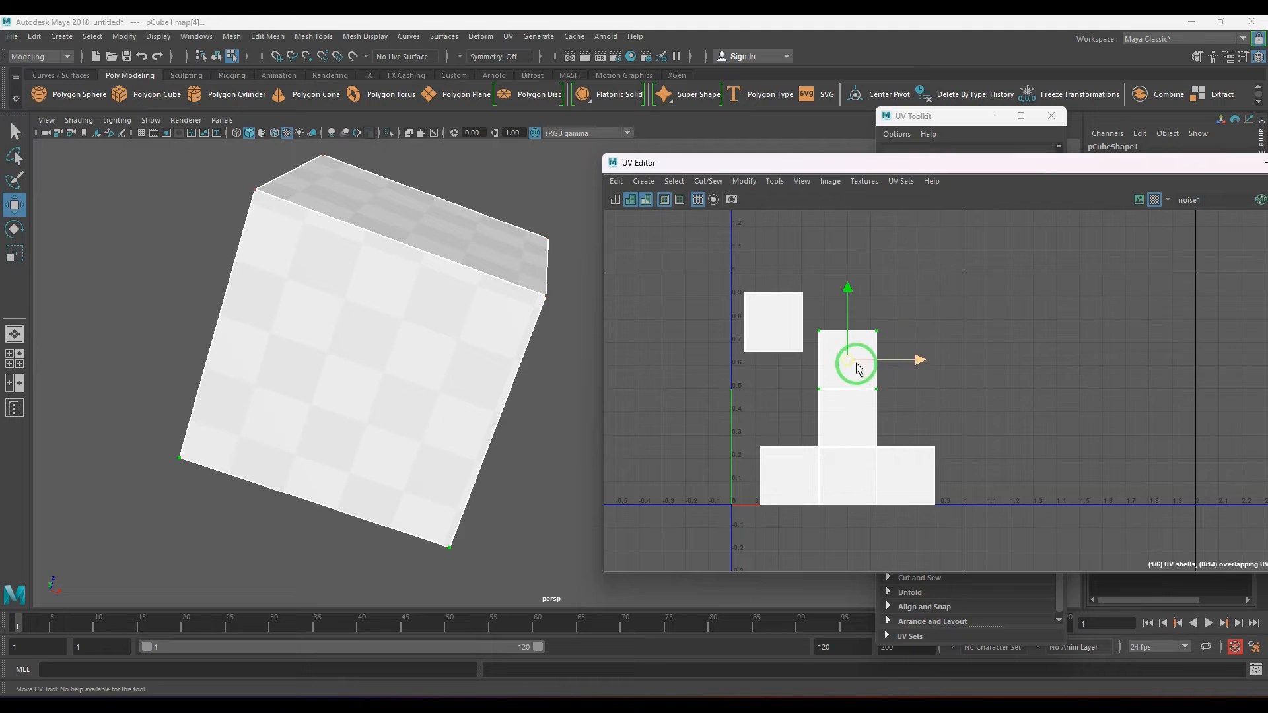
pyautogui.moveTo(849, 361); pyautogui.dragTo(924, 350)
pyautogui.press('r')
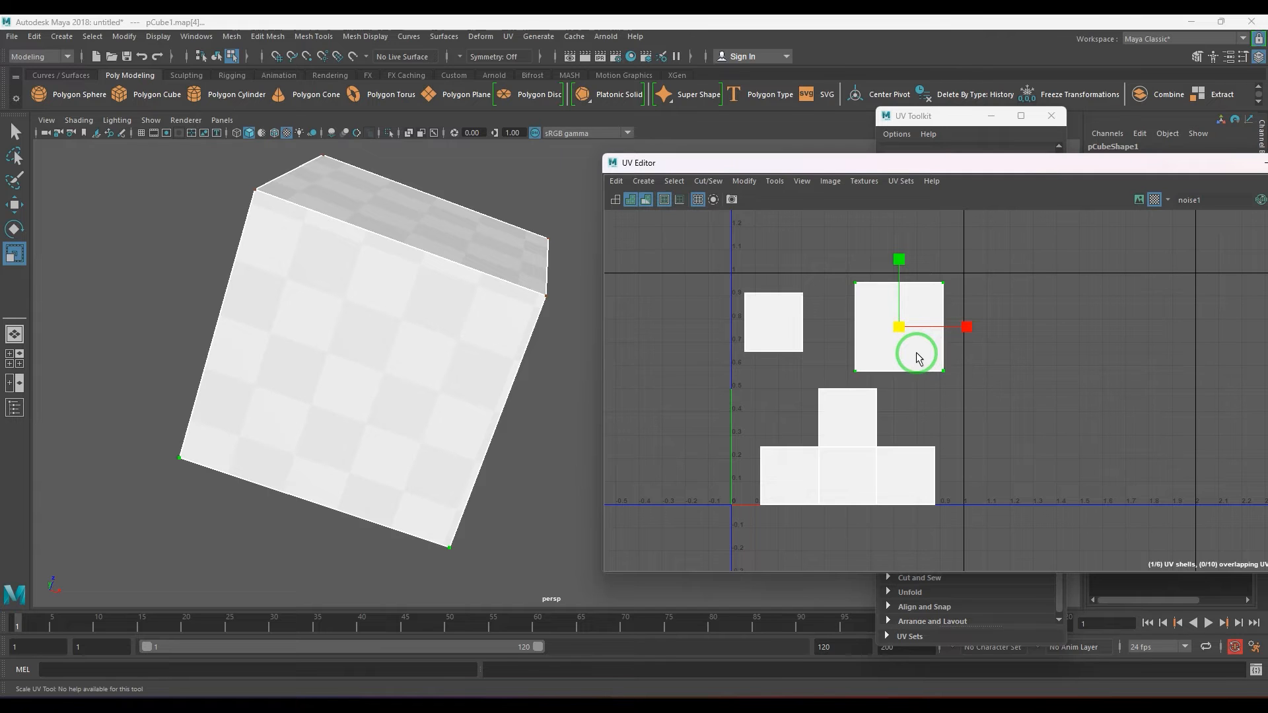
# Try moving a corner UV of the enlarged shell, and undo the change.
pyautogui.moveTo(912, 357); pyautogui.dragTo(944, 383)
pyautogui.press('w')
pyautogui.hotkey('ctrl', 'z')
pyautogui.hotkey('ctrl', 'z')
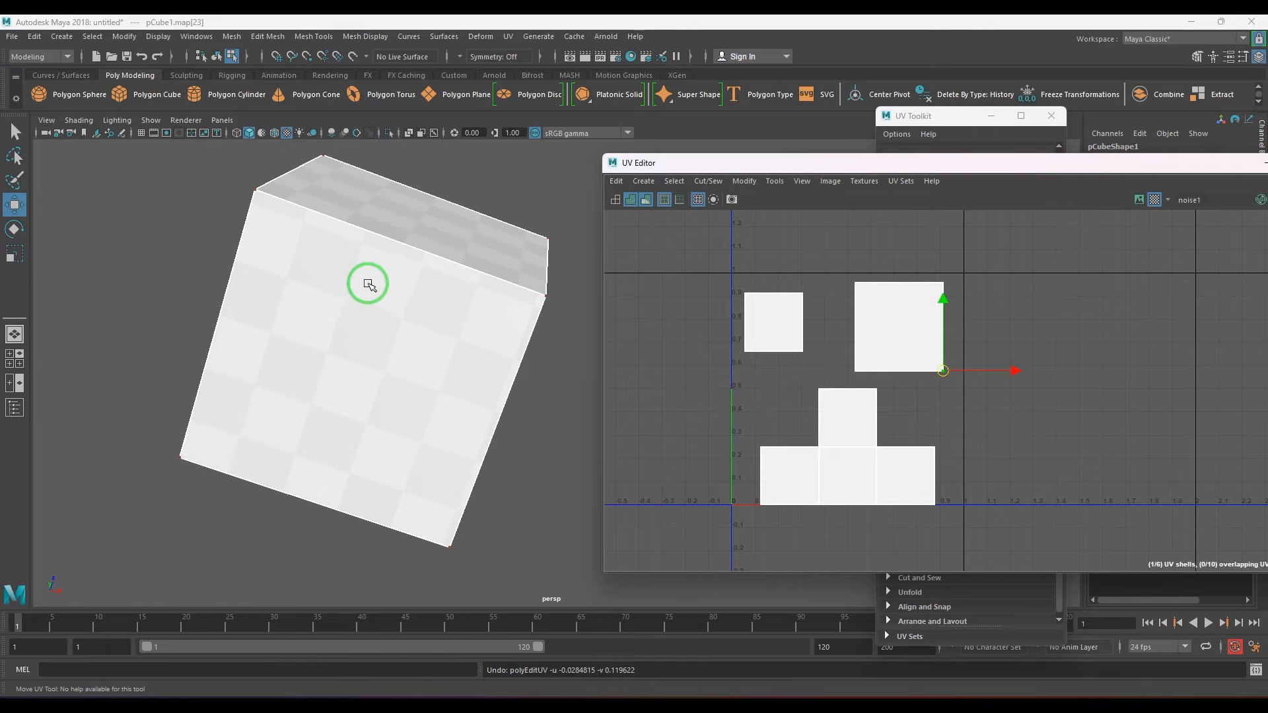
# Select the detached shell near U = 0 and shrink it to about 0.11 units wide.
pyautogui.keyDown('alt'); pyautogui.moveTo(367, 283); pyautogui.dragTo(476, 343); pyautogui.keyUp('alt')
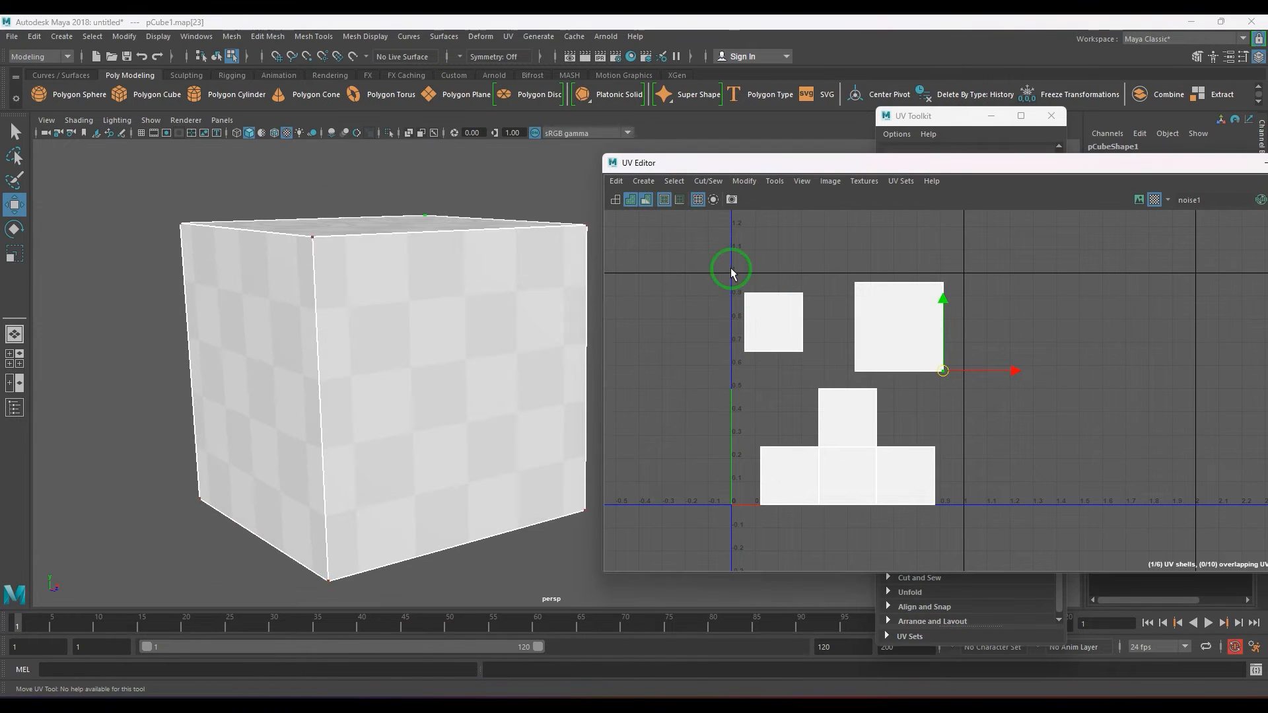
pyautogui.moveTo(730, 272); pyautogui.dragTo(797, 362)
pyautogui.press('r')
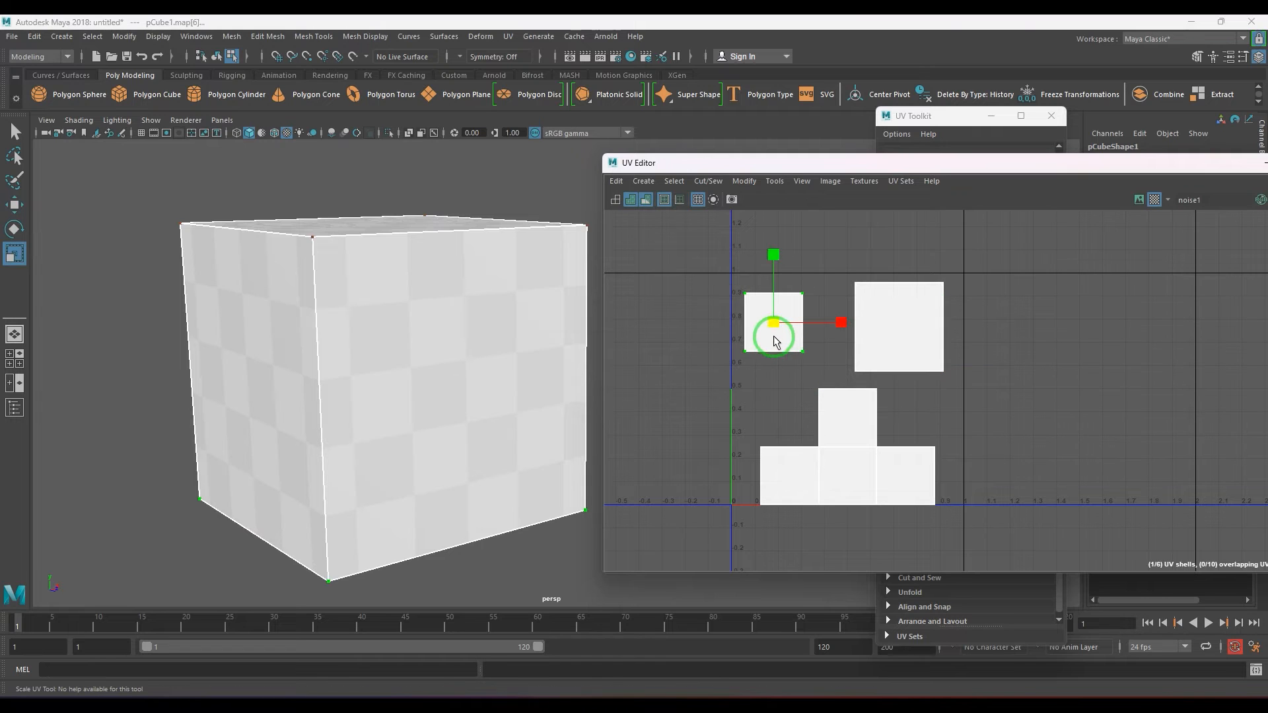
# Select the larger detached shell and scale it up to about 0.43 units wide.
pyautogui.moveTo(836, 261); pyautogui.dragTo(909, 330)
pyautogui.keyDown('alt'); pyautogui.moveTo(430, 354); pyautogui.dragTo(185, 331); pyautogui.keyUp('alt')
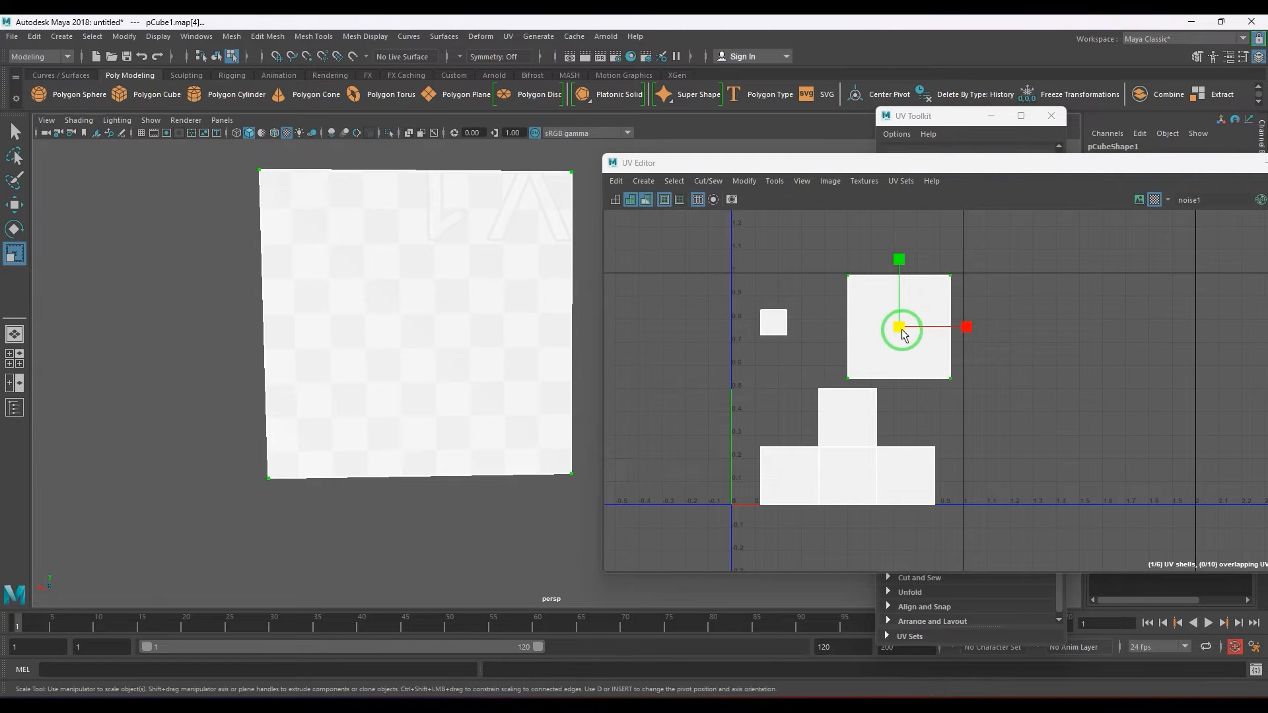
pyautogui.moveTo(900, 329)
pyautogui.mouseDown()
pyautogui.moveTo(931, 333)
pyautogui.moveTo(897, 326)
pyautogui.mouseUp()
# Examine the noise texture in object mode, and select the smallest UV shell's face to locate it on the cube.
pyautogui.keyDown('alt'); pyautogui.moveTo(568, 331); pyautogui.dragTo(383, 329); pyautogui.keyUp('alt')
pyautogui.press('F8')
pyautogui.click(320, 358)
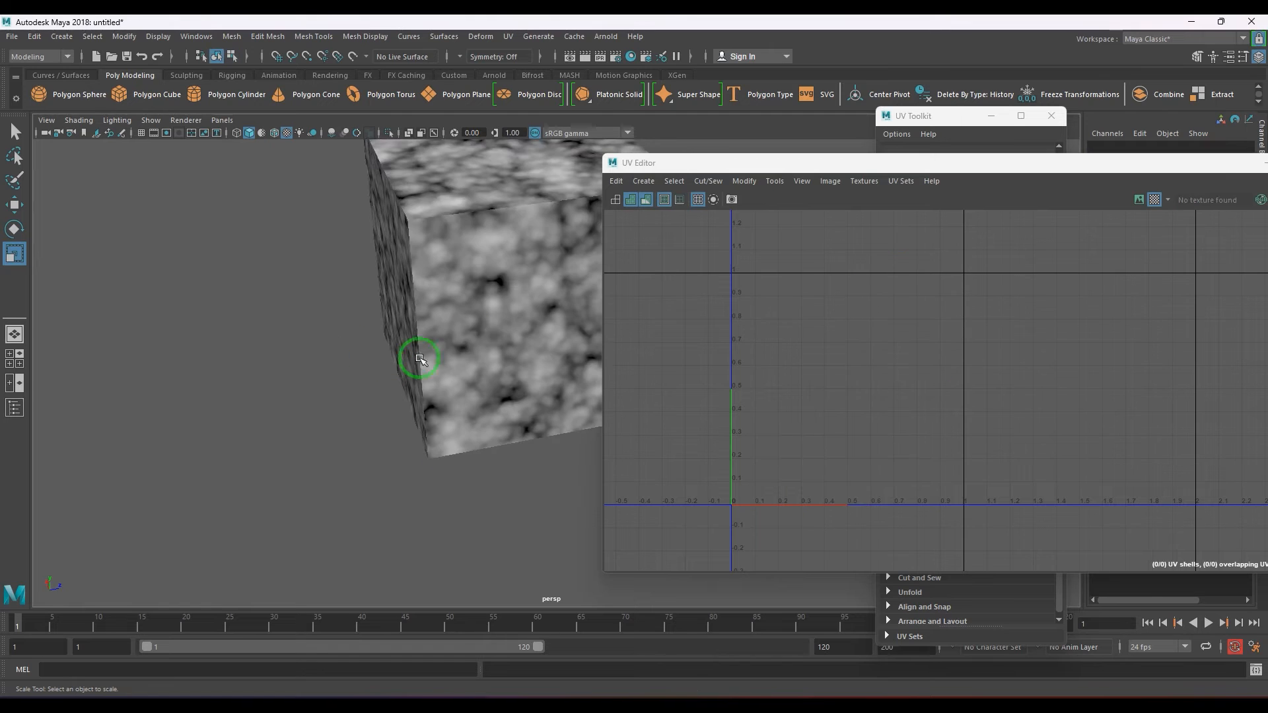
pyautogui.keyDown('alt'); pyautogui.moveTo(457, 341); pyautogui.dragTo(472, 264); pyautogui.keyUp('alt')
pyautogui.click(471, 346)
pyautogui.click(769, 319)
pyautogui.press('F8')
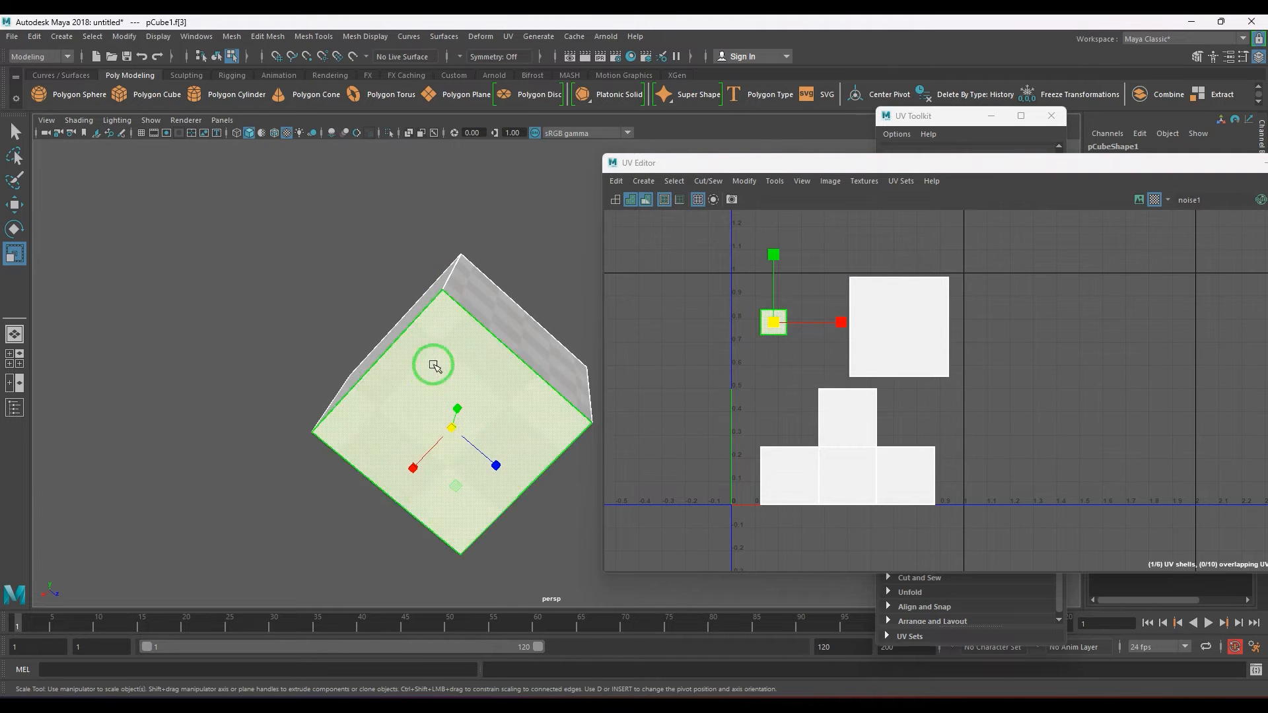
# Deselect the cube and compare the noise detail on the shrunken shell's face with the other faces.
pyautogui.click(330, 364)
pyautogui.keyDown('alt'); pyautogui.moveTo(518, 357); pyautogui.dragTo(440, 414, button='right'); pyautogui.keyUp('alt')
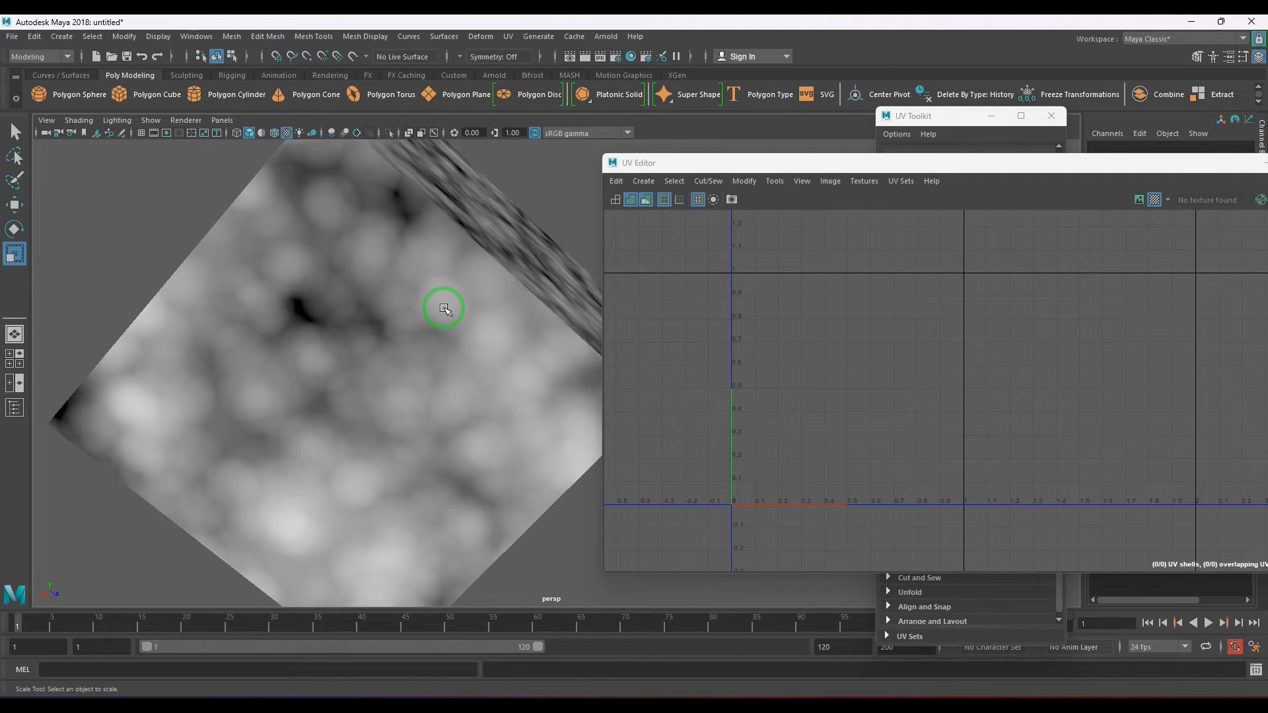
pyautogui.keyDown('alt'); pyautogui.moveTo(444, 310); pyautogui.dragTo(490, 318); pyautogui.keyUp('alt')
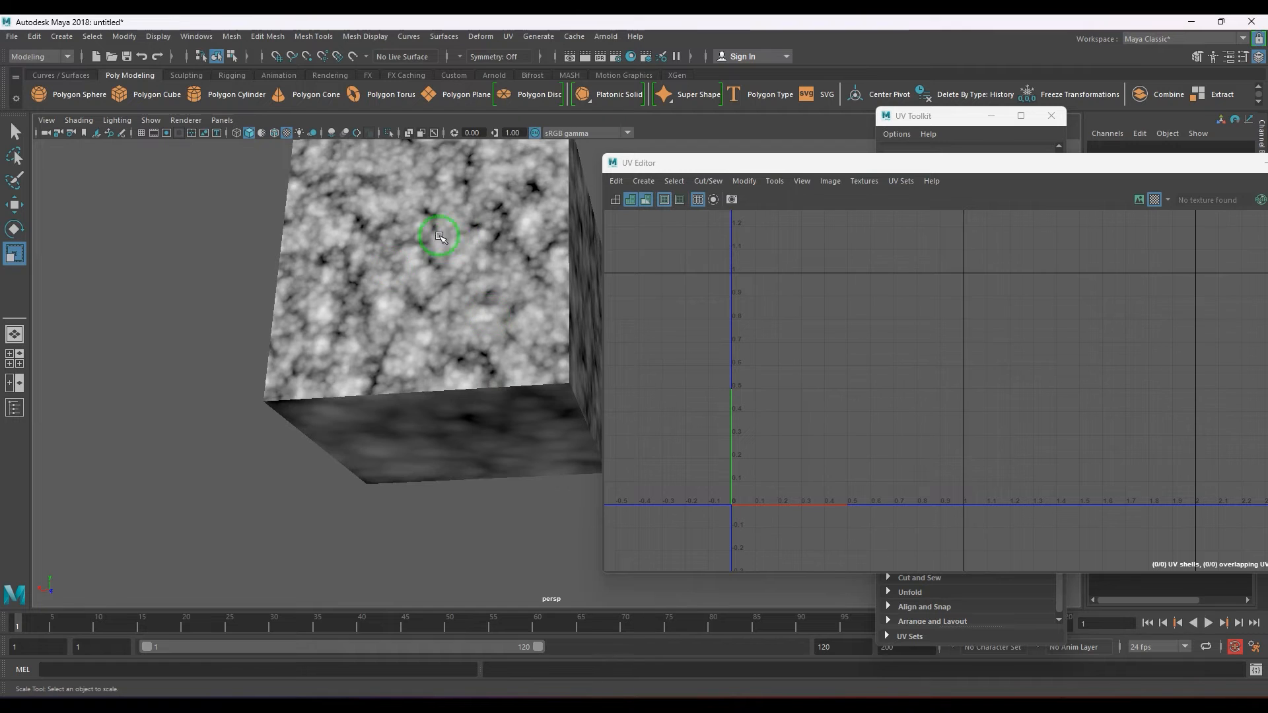
pyautogui.keyDown('alt'); pyautogui.moveTo(441, 236); pyautogui.dragTo(419, 338); pyautogui.keyUp('alt')
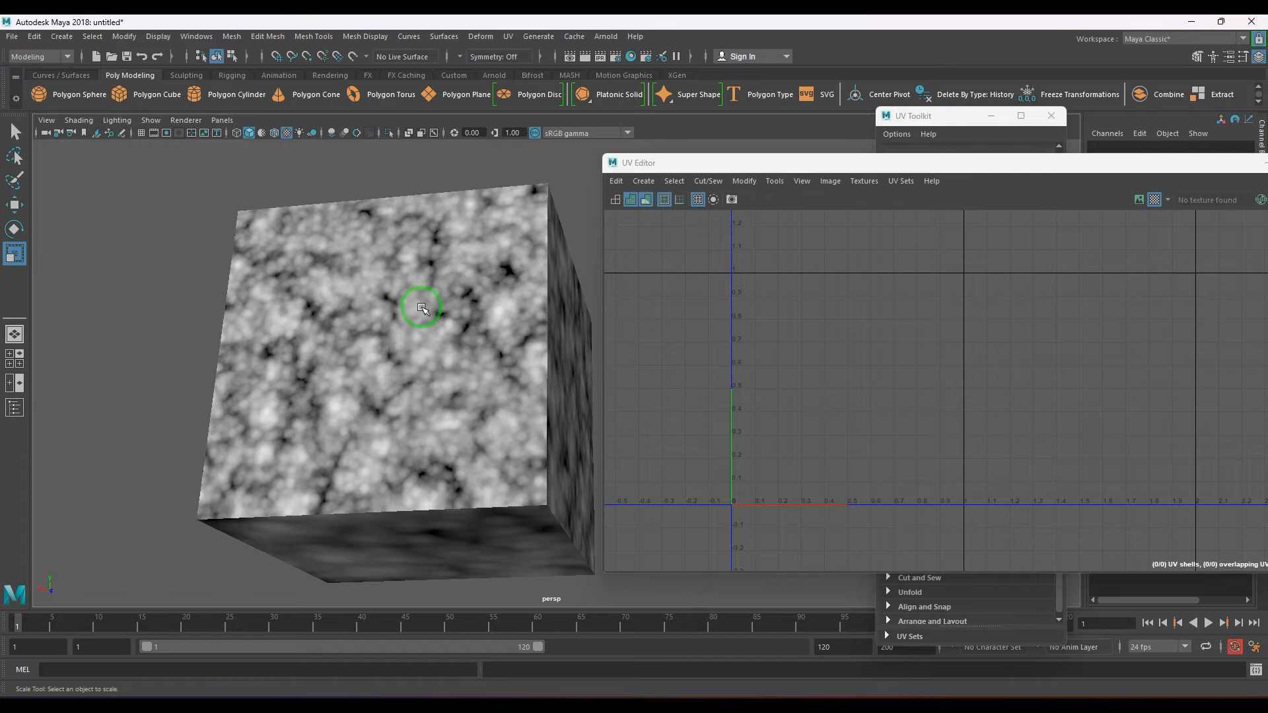
pyautogui.scroll(-5, 420, 306)
pyautogui.keyDown('alt'); pyautogui.moveTo(425, 346); pyautogui.dragTo(456, 458); pyautogui.keyUp('alt')
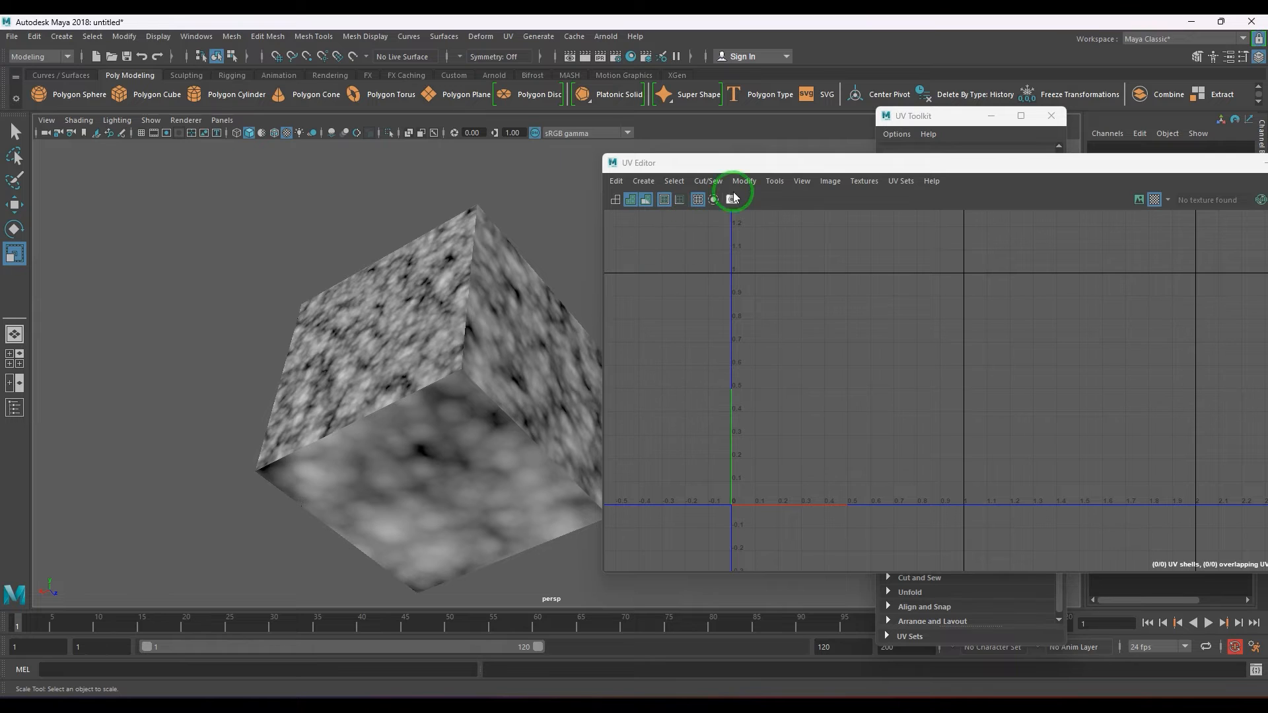
# Reselect the cube and place the UV Editor beside the UV Toolkit, with its UV shells in view.
pyautogui.click(573, 301)
pyautogui.moveTo(912, 161); pyautogui.dragTo(436, 134)
pyautogui.moveTo(915, 113); pyautogui.dragTo(918, 116)
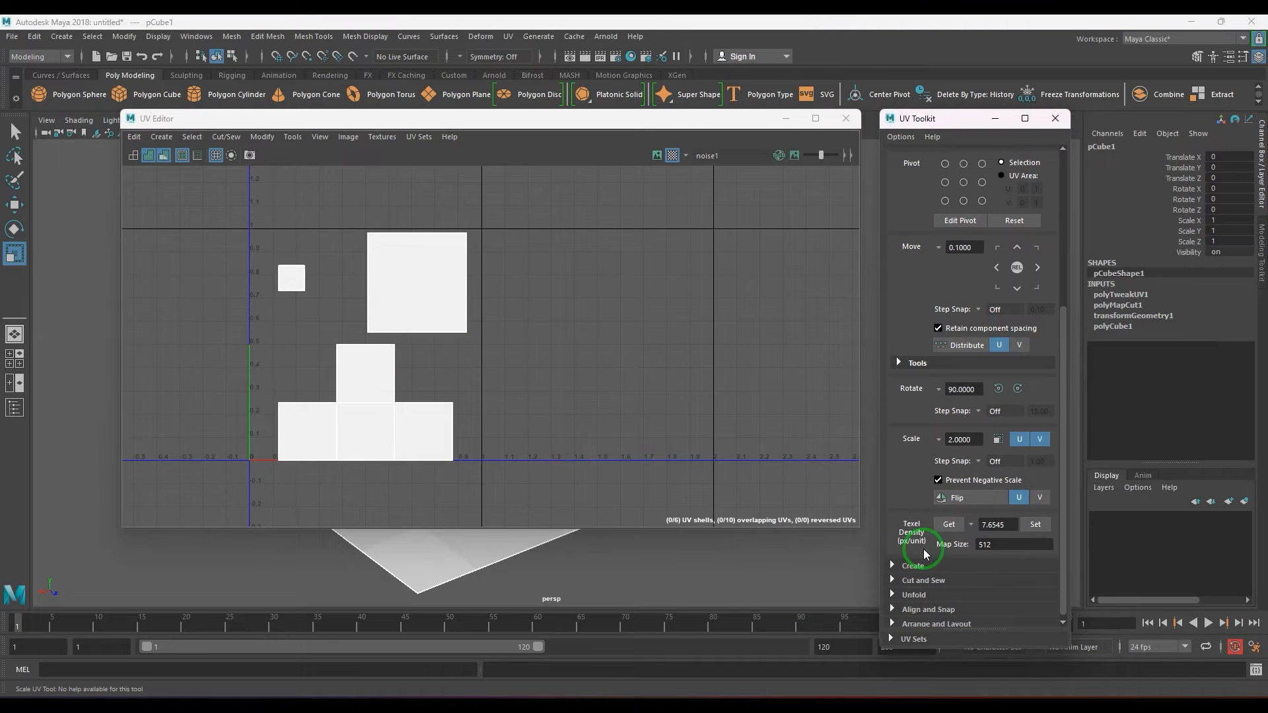
pyautogui.keyDown('alt'); pyautogui.moveTo(444, 412); pyautogui.dragTo(490, 387, button='middle'); pyautogui.keyUp('alt')
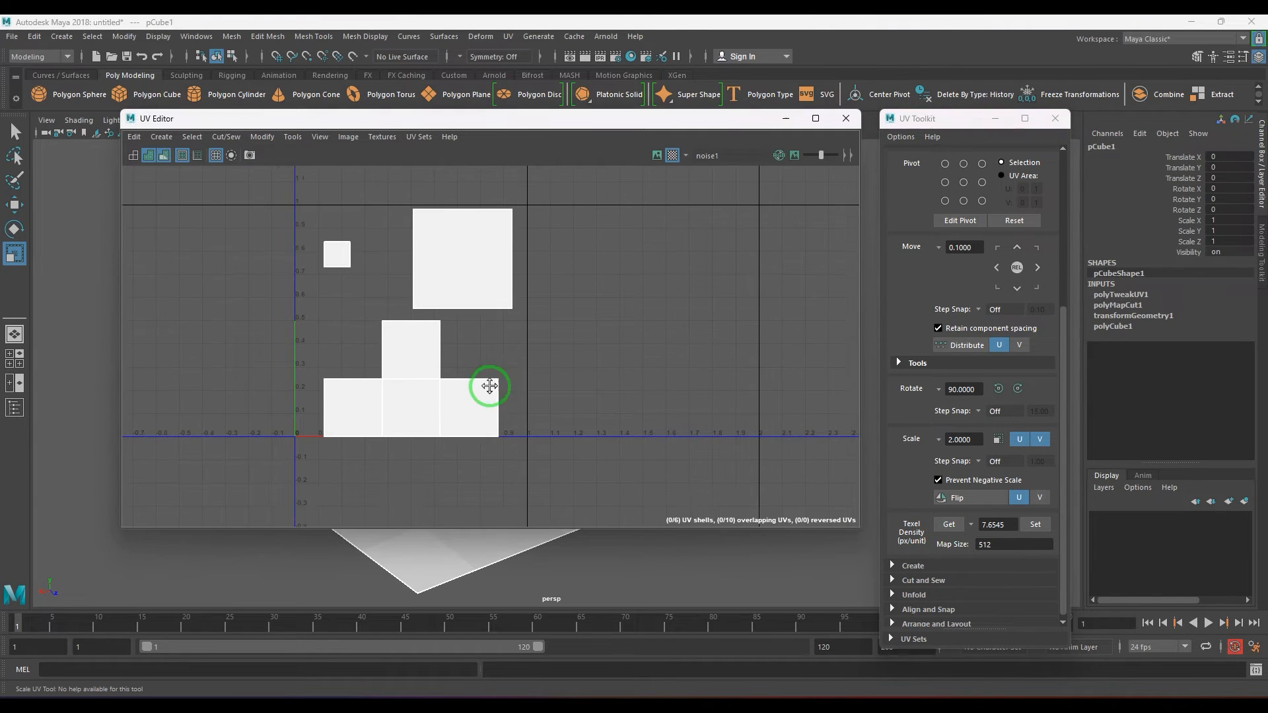
pyautogui.keyDown('alt'); pyautogui.moveTo(433, 371); pyautogui.dragTo(520, 437, button='right'); pyautogui.keyUp('alt')
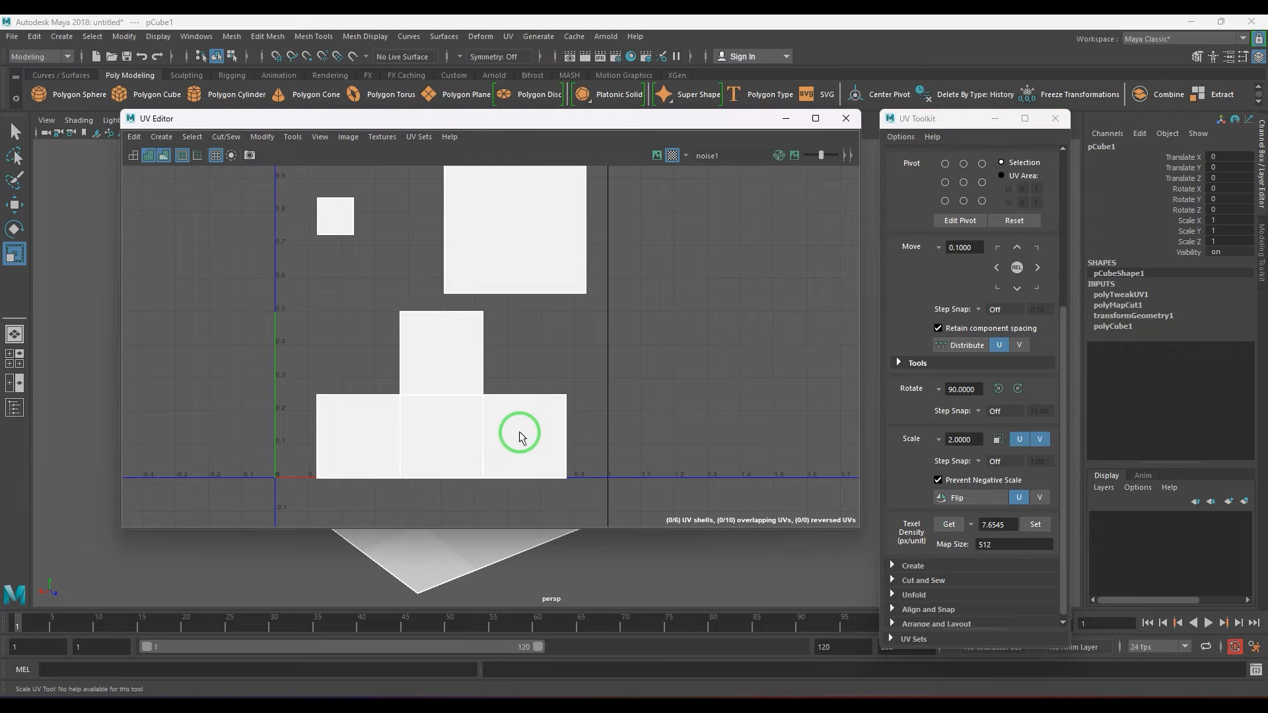
# Select the rightmost face shell in the bottom row of the UV layout and get its texel density.
pyautogui.click(566, 399)
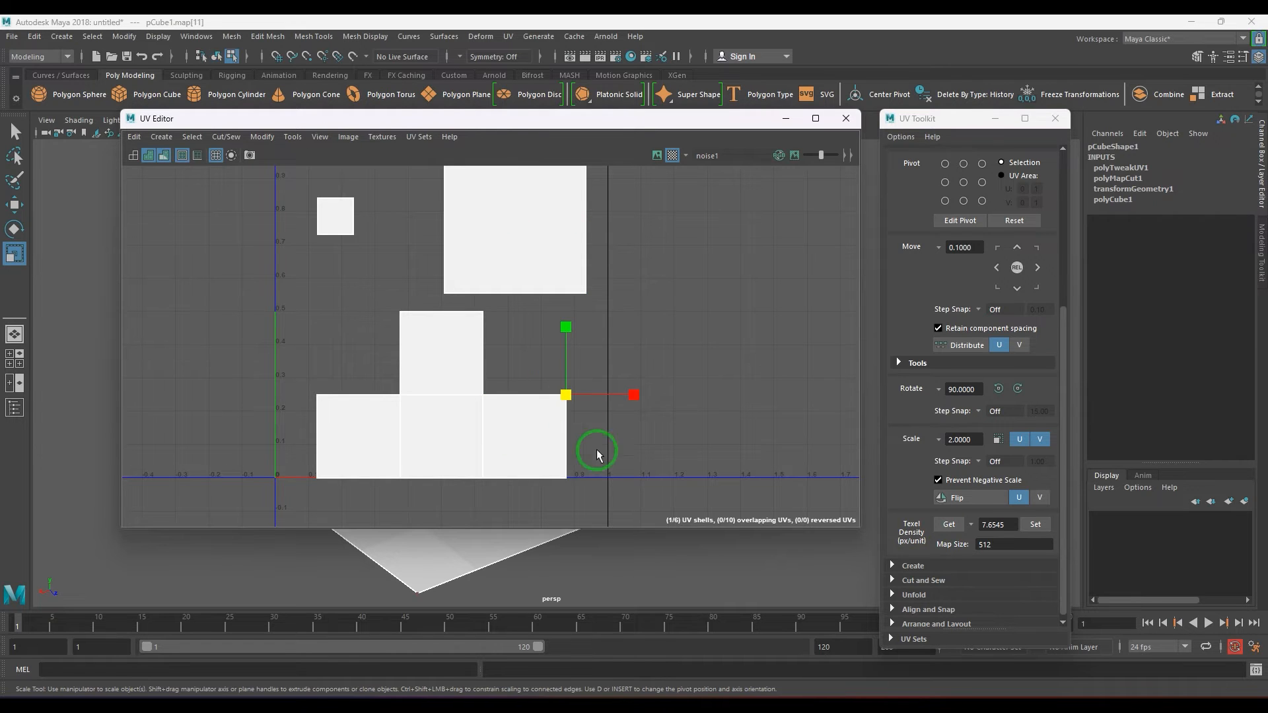
pyautogui.doubleClick(561, 461)
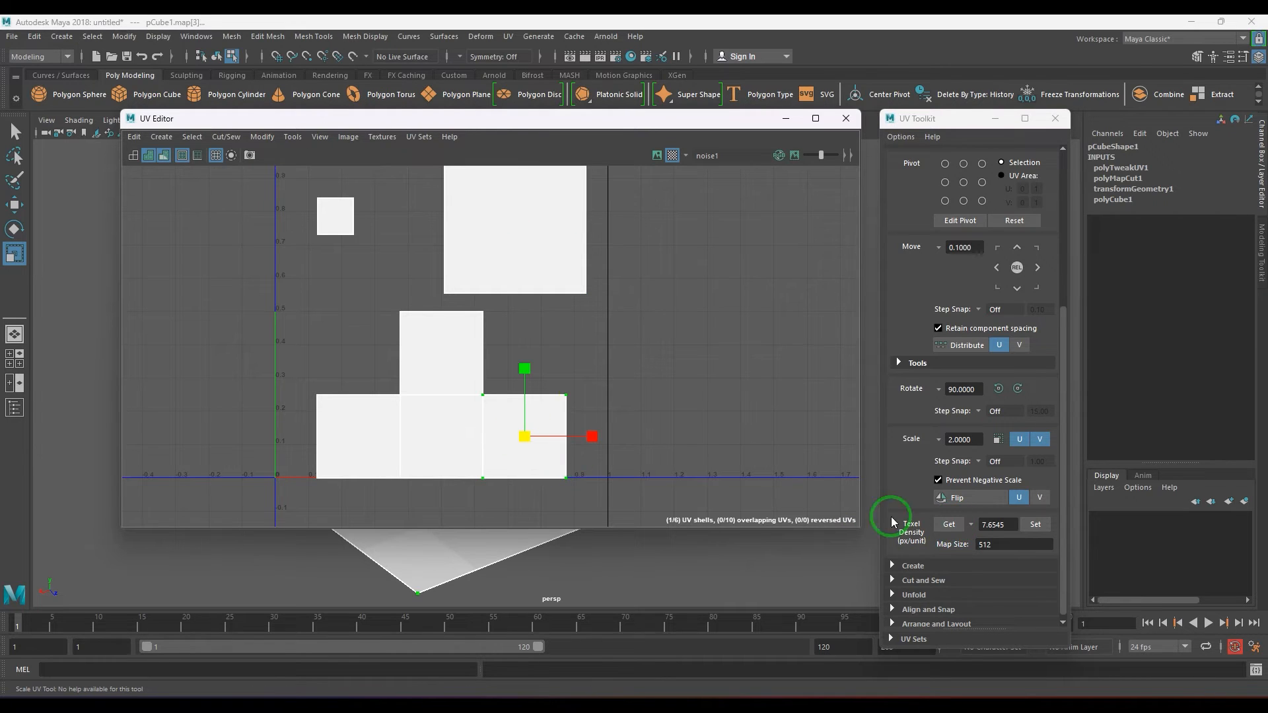
pyautogui.click(949, 524)
pyautogui.click(991, 525)
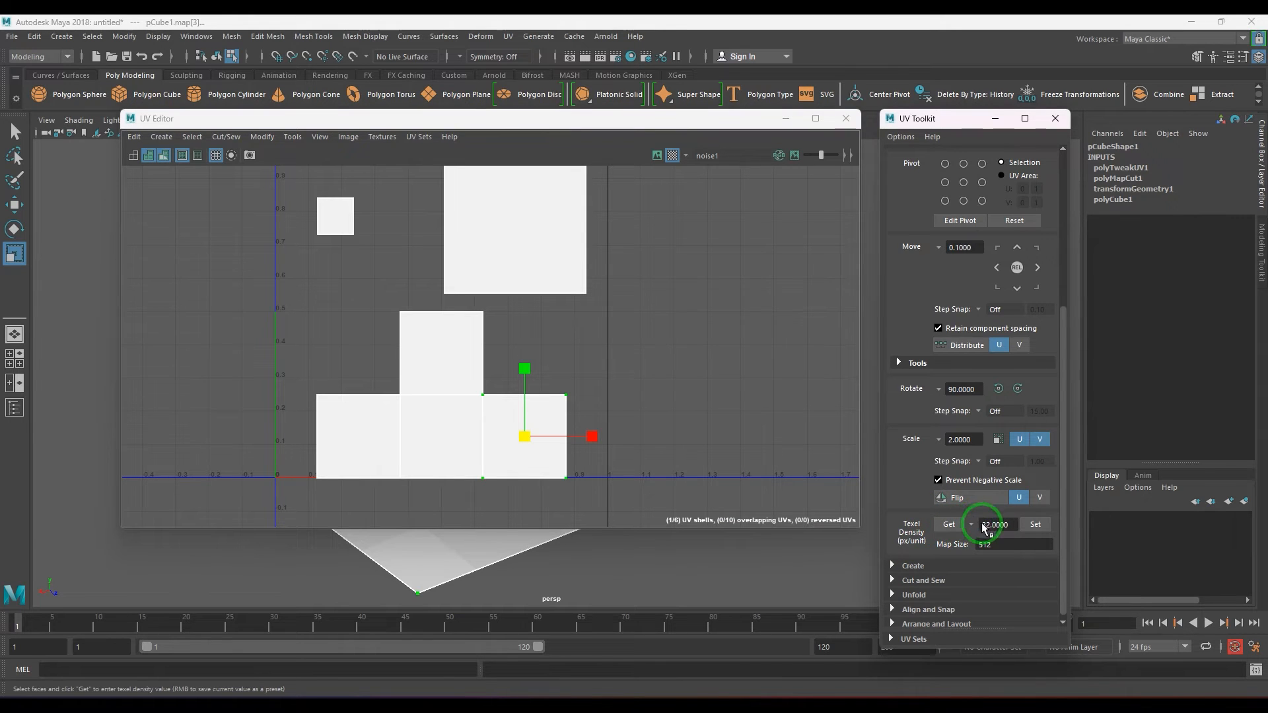
pyautogui.moveTo(984, 527); pyautogui.dragTo(1018, 536)
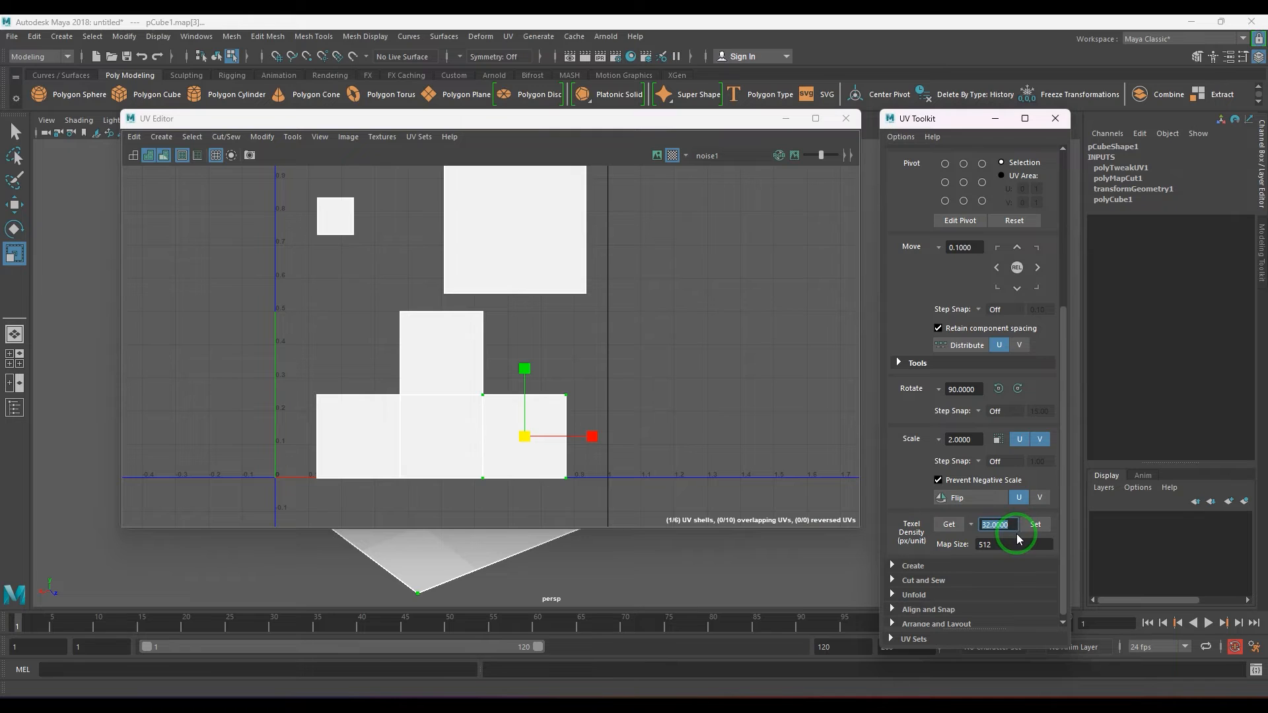
# Get the texel density of the enlarged UV shell and of the smallest UV shell.
pyautogui.keyDown('alt'); pyautogui.moveTo(513, 300); pyautogui.dragTo(509, 400, button='middle'); pyautogui.keyUp('alt')
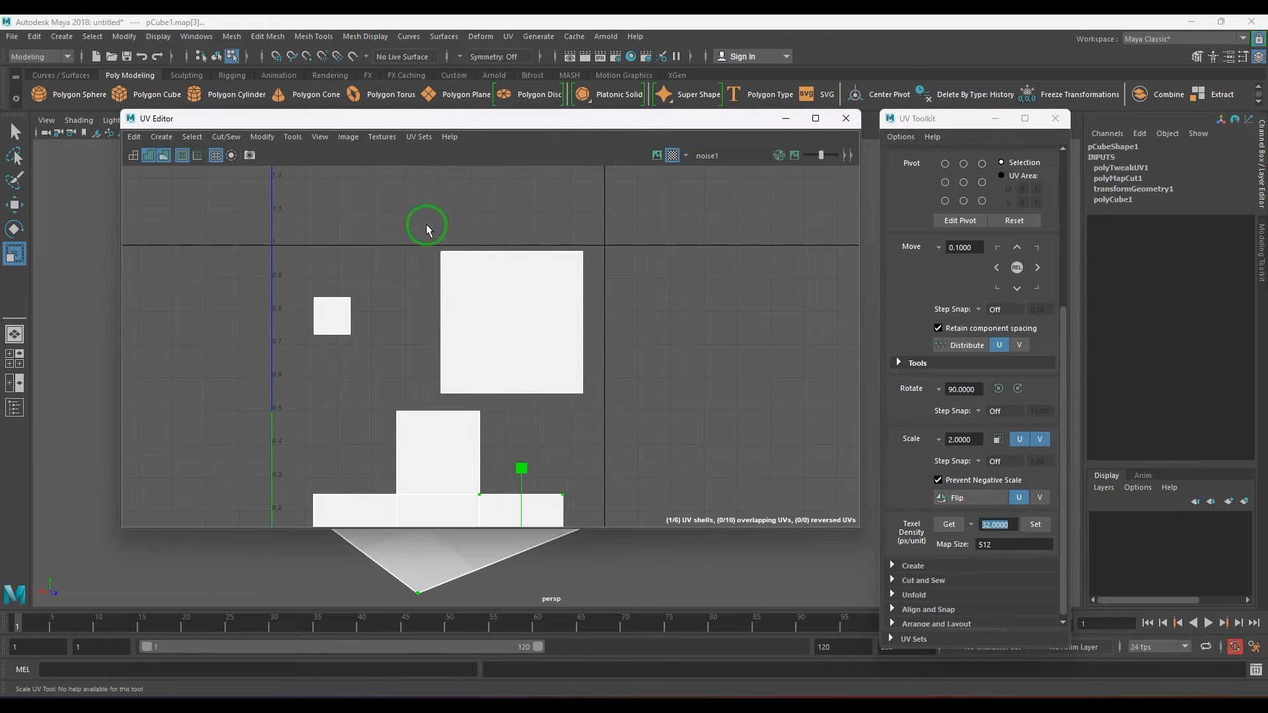
pyautogui.moveTo(426, 229); pyautogui.dragTo(603, 397)
pyautogui.click(950, 524)
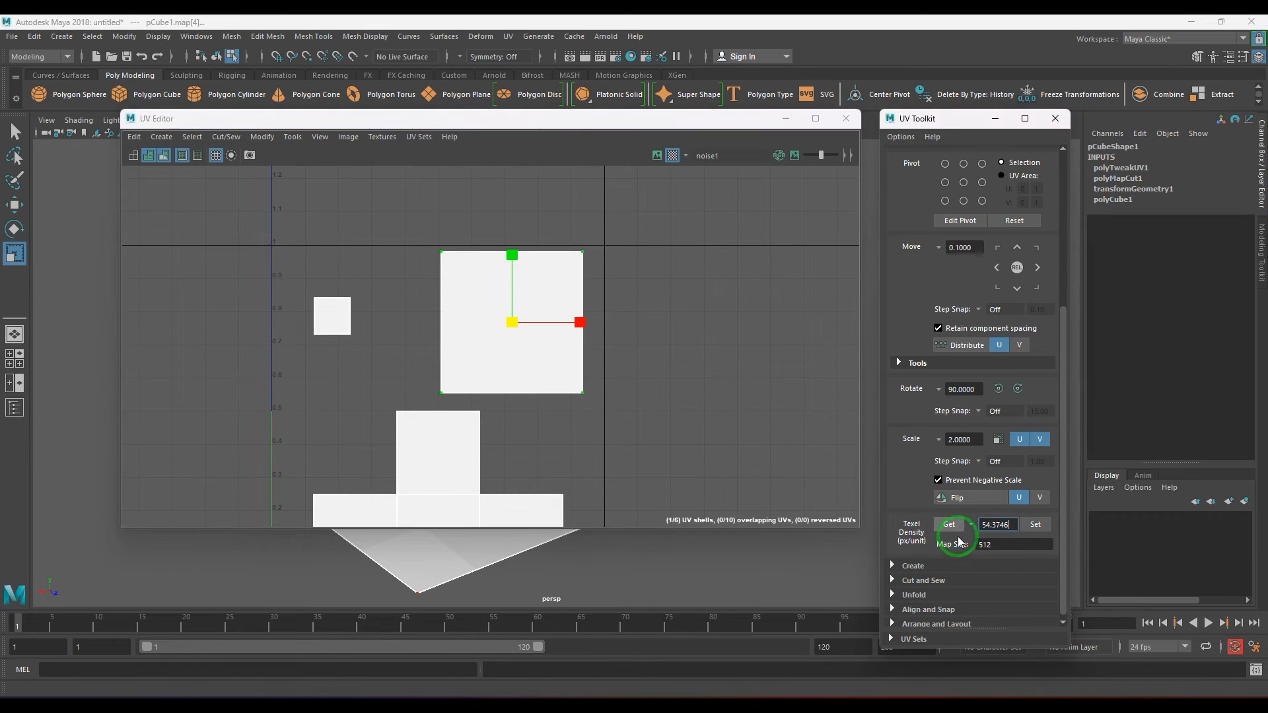
pyautogui.moveTo(296, 282); pyautogui.dragTo(374, 363)
pyautogui.click(949, 524)
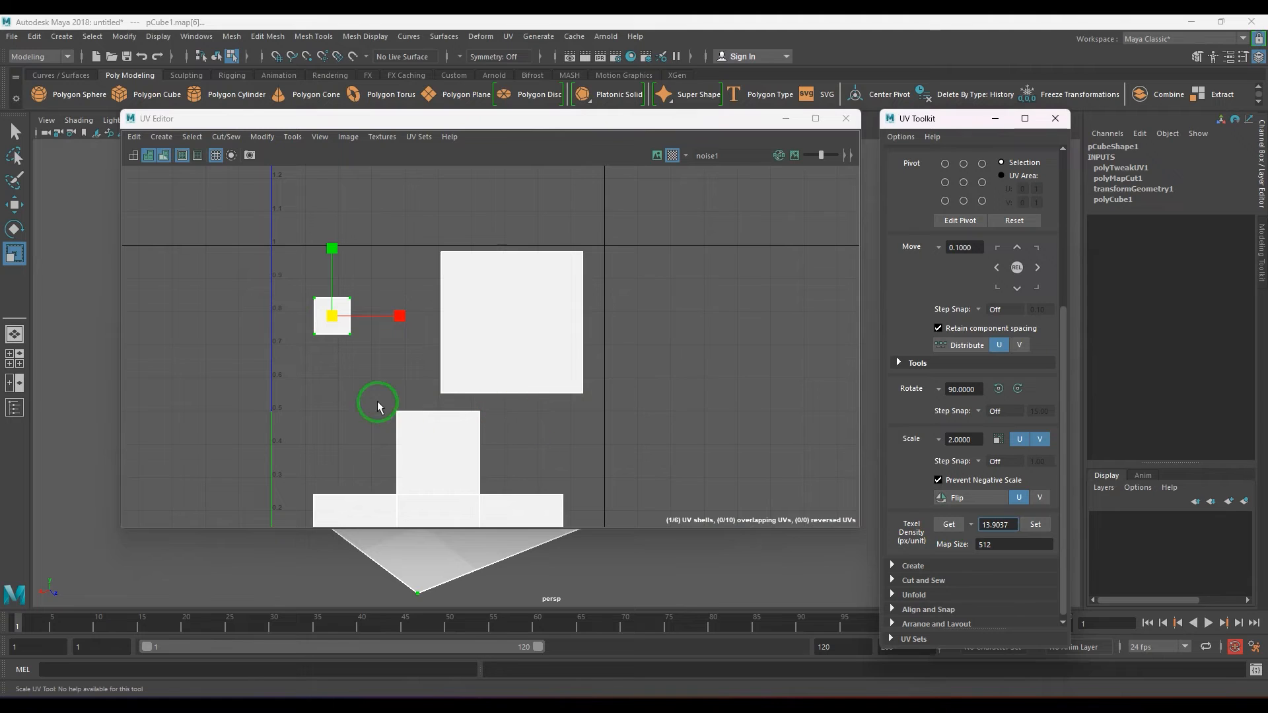
# Select the square shell directly above the bottom row and load its texel density as the target value.
pyautogui.click(416, 438)
pyautogui.click(436, 473)
pyautogui.keyDown('alt'); pyautogui.moveTo(456, 476); pyautogui.dragTo(481, 425, button='middle'); pyautogui.keyUp('alt')
pyautogui.scroll(1, 477, 456)
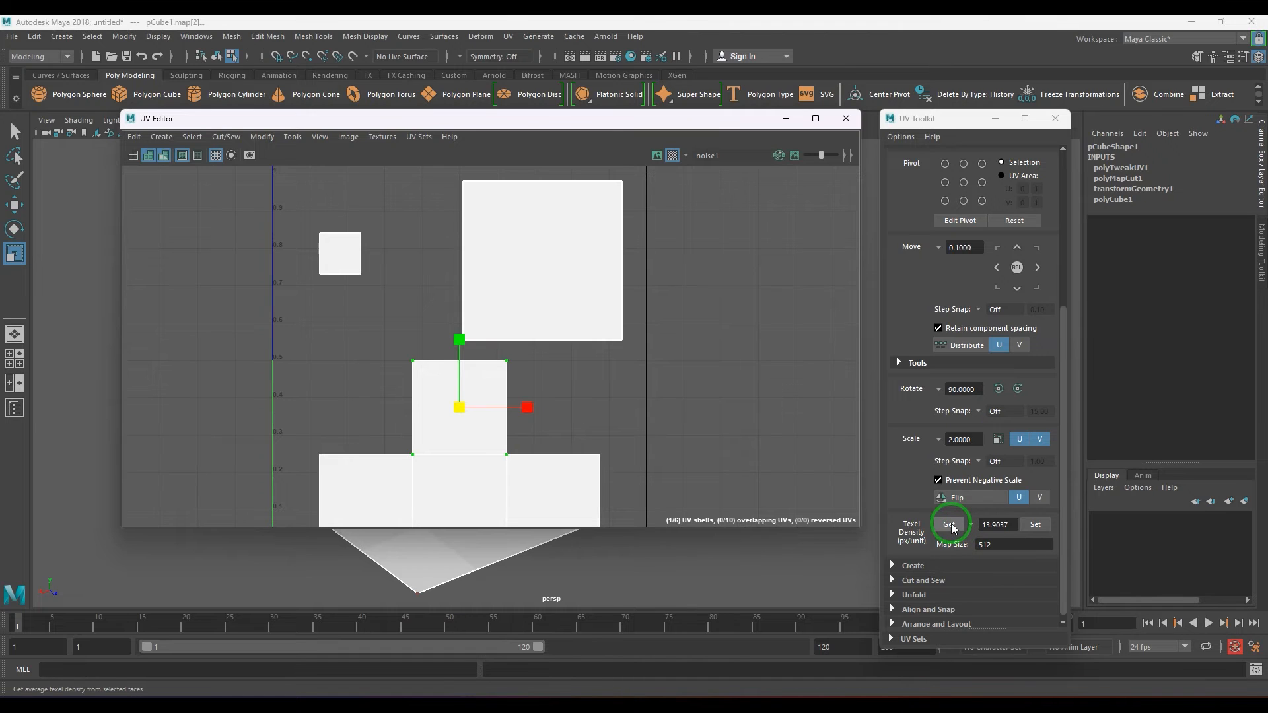
pyautogui.click(987, 524)
pyautogui.write('32')
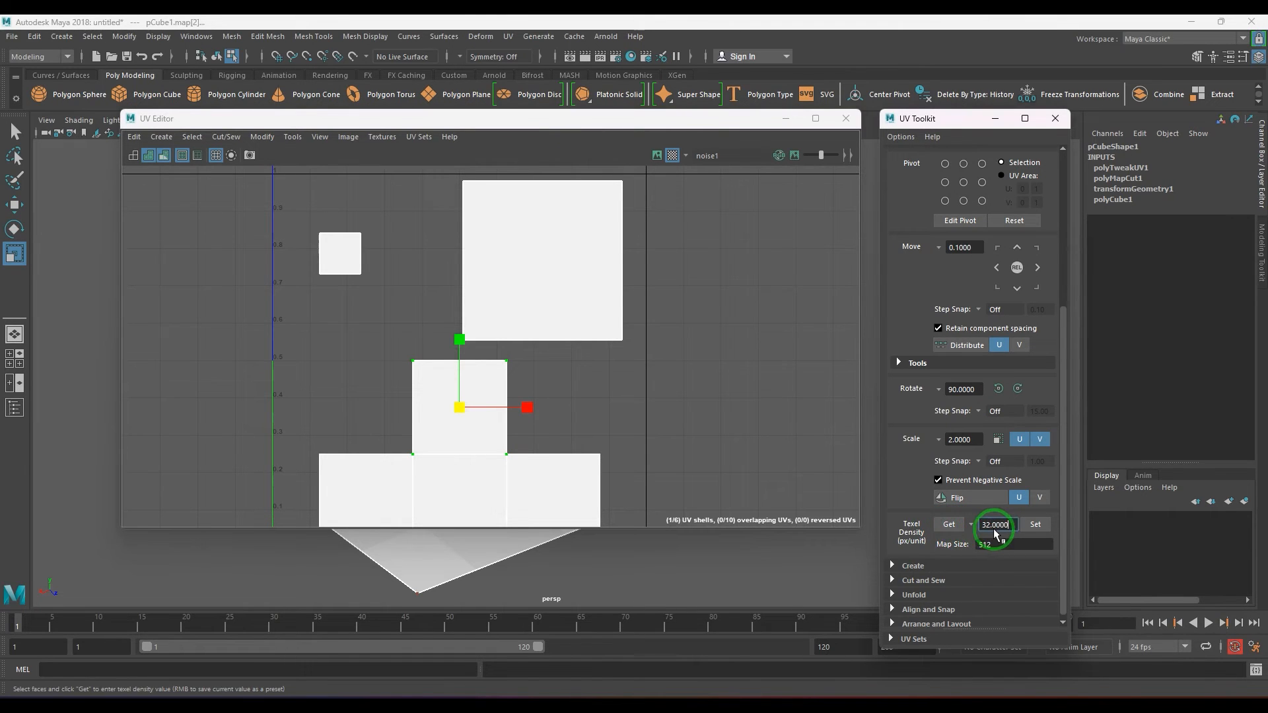
# Set the texel density of the smallest shell and of the enlarged shell to 32 px/unit.
pyautogui.click(464, 494)
pyautogui.moveTo(288, 228); pyautogui.dragTo(396, 313)
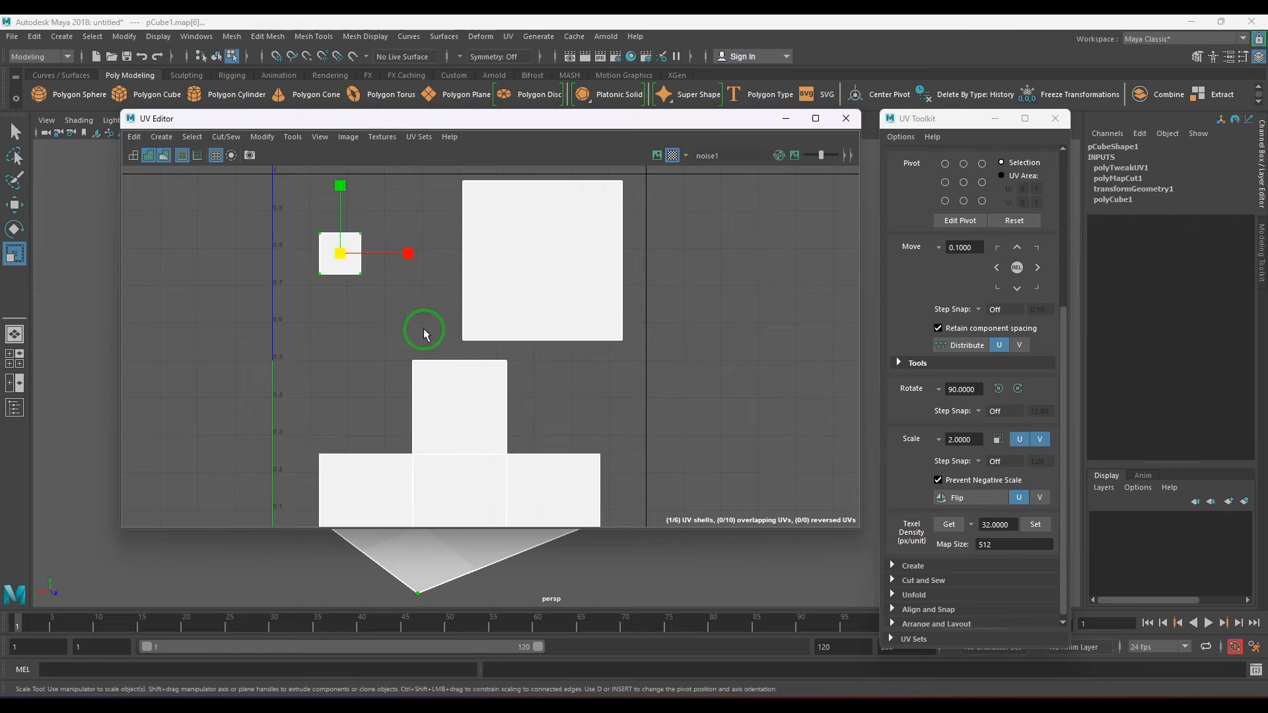
pyautogui.click(1036, 526)
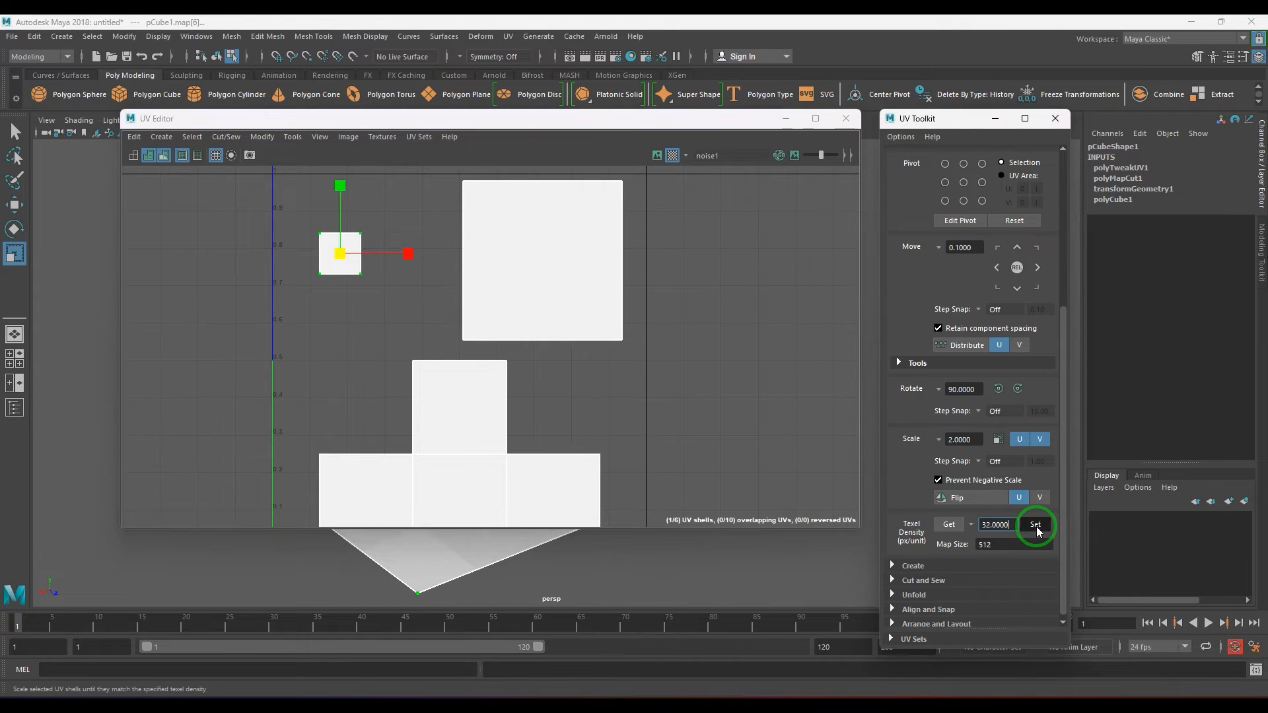
pyautogui.moveTo(388, 399); pyautogui.dragTo(450, 403)
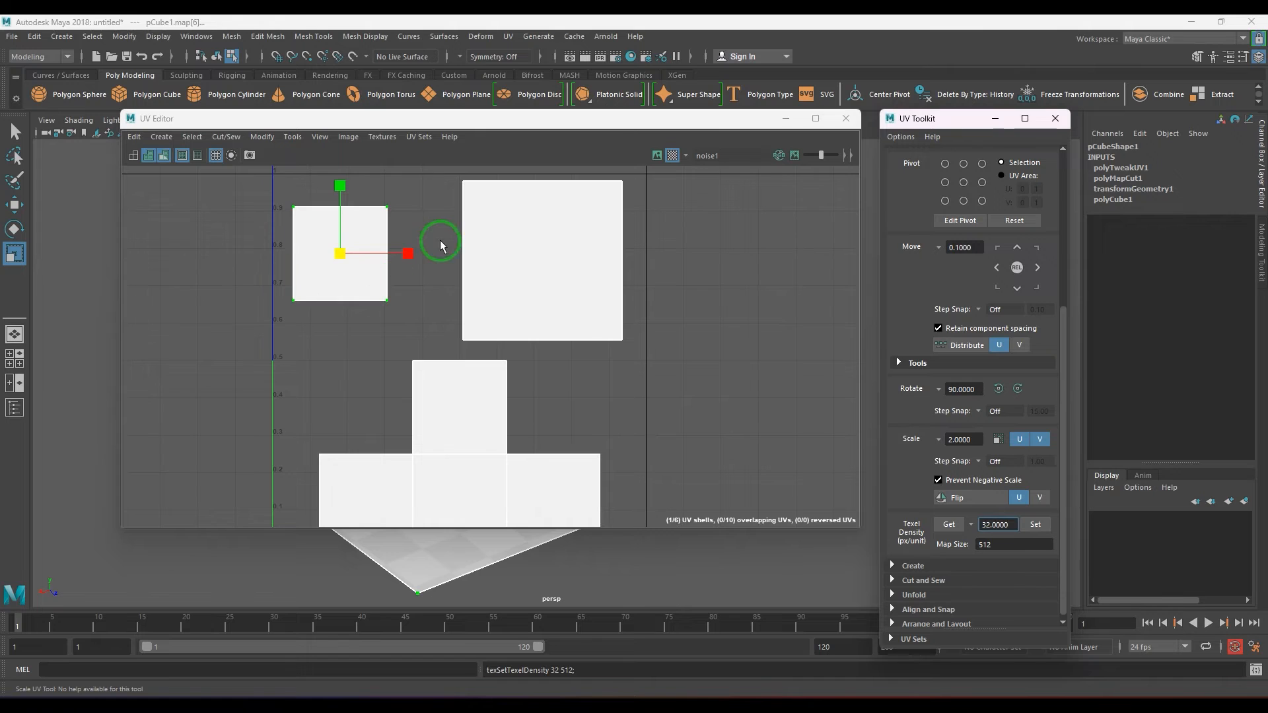
pyautogui.moveTo(436, 175); pyautogui.dragTo(664, 371)
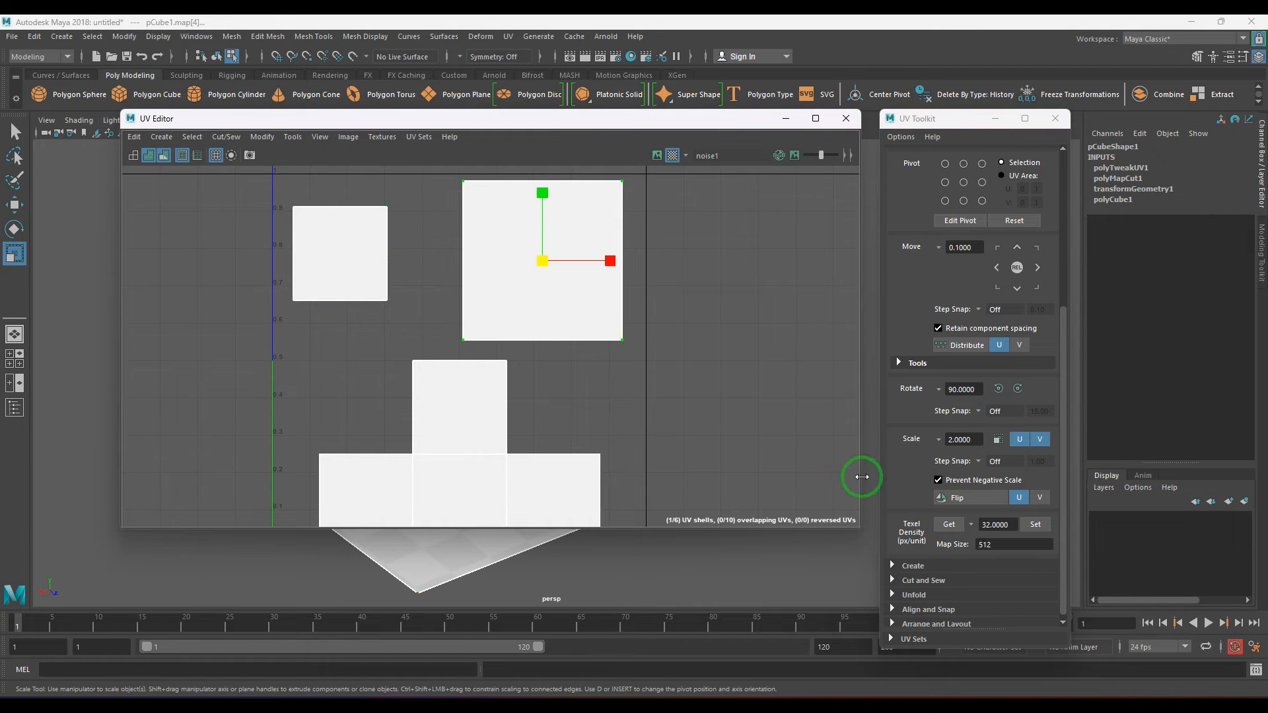
pyautogui.click(1036, 526)
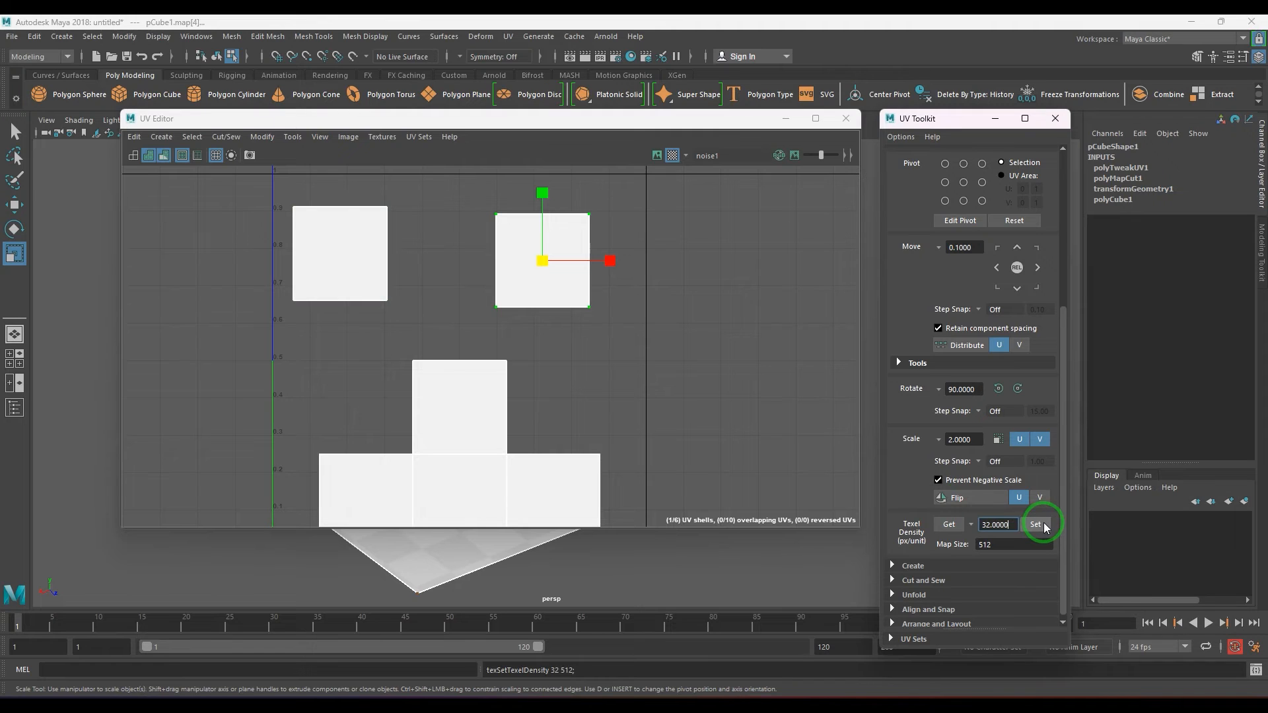
# Try scaling the upper-right shell up to about 0.42 units wide, and undo the scaling.
pyautogui.moveTo(538, 269); pyautogui.dragTo(587, 267)
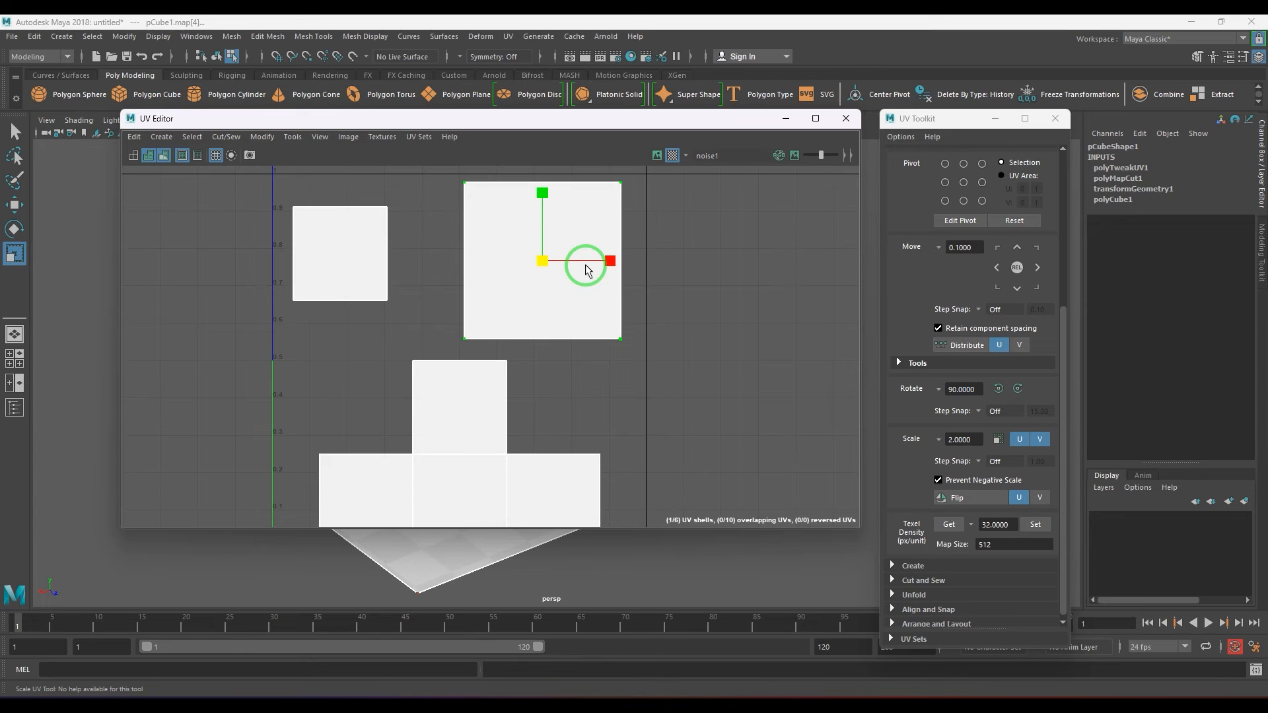
pyautogui.hotkey('ctrl', 'z')
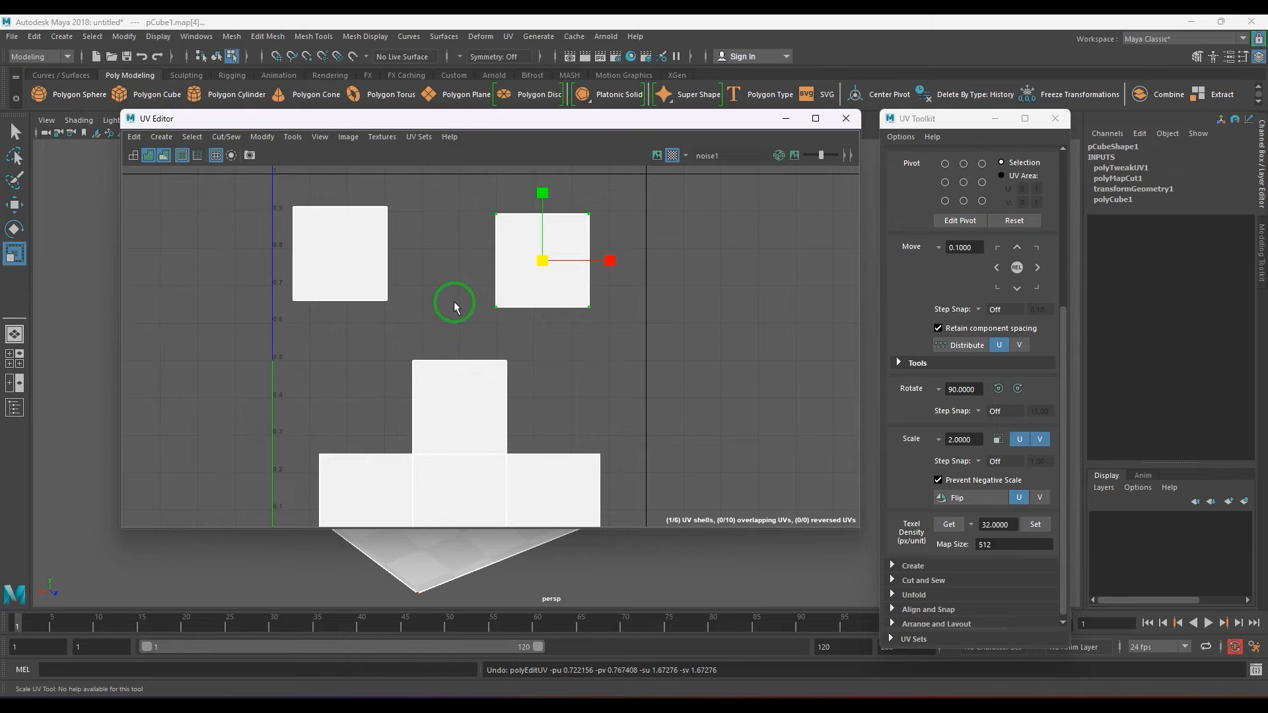
# Uncover part of the cube behind the UV Editor and move the square shell up about 0.08 units, away from the bottom row.
pyautogui.moveTo(500, 124); pyautogui.dragTo(664, 109)
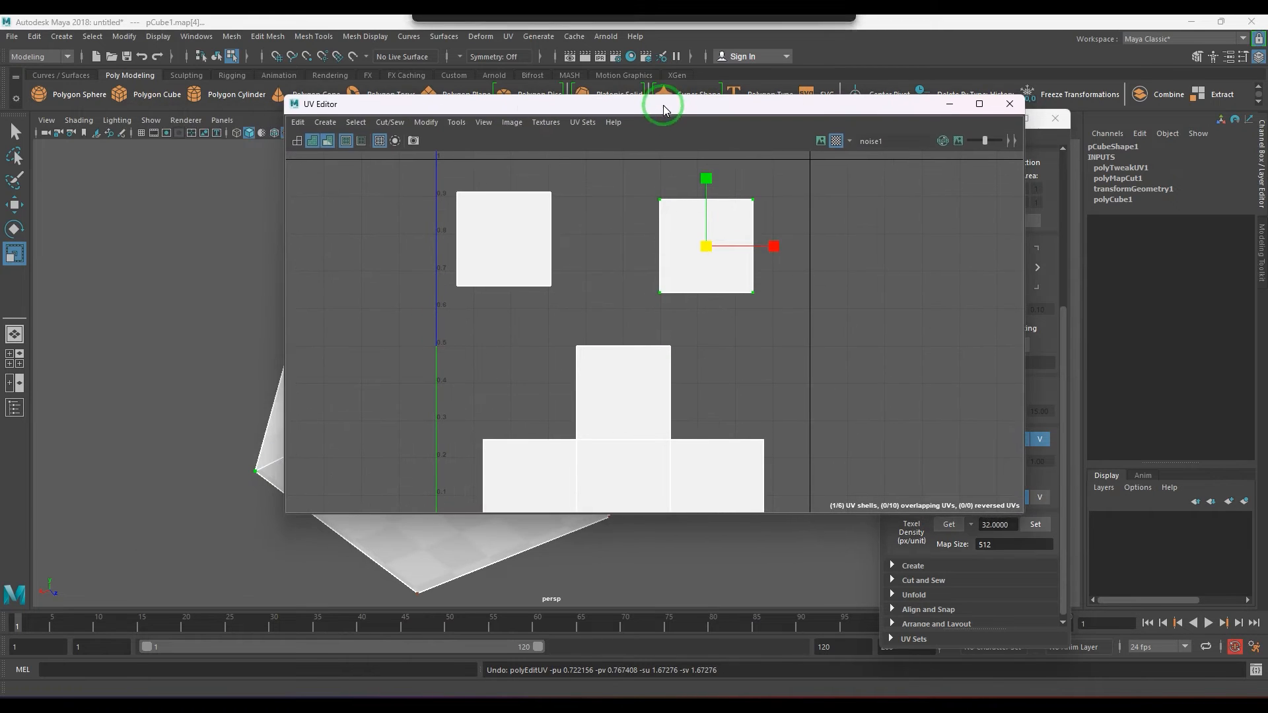
pyautogui.click(576, 346)
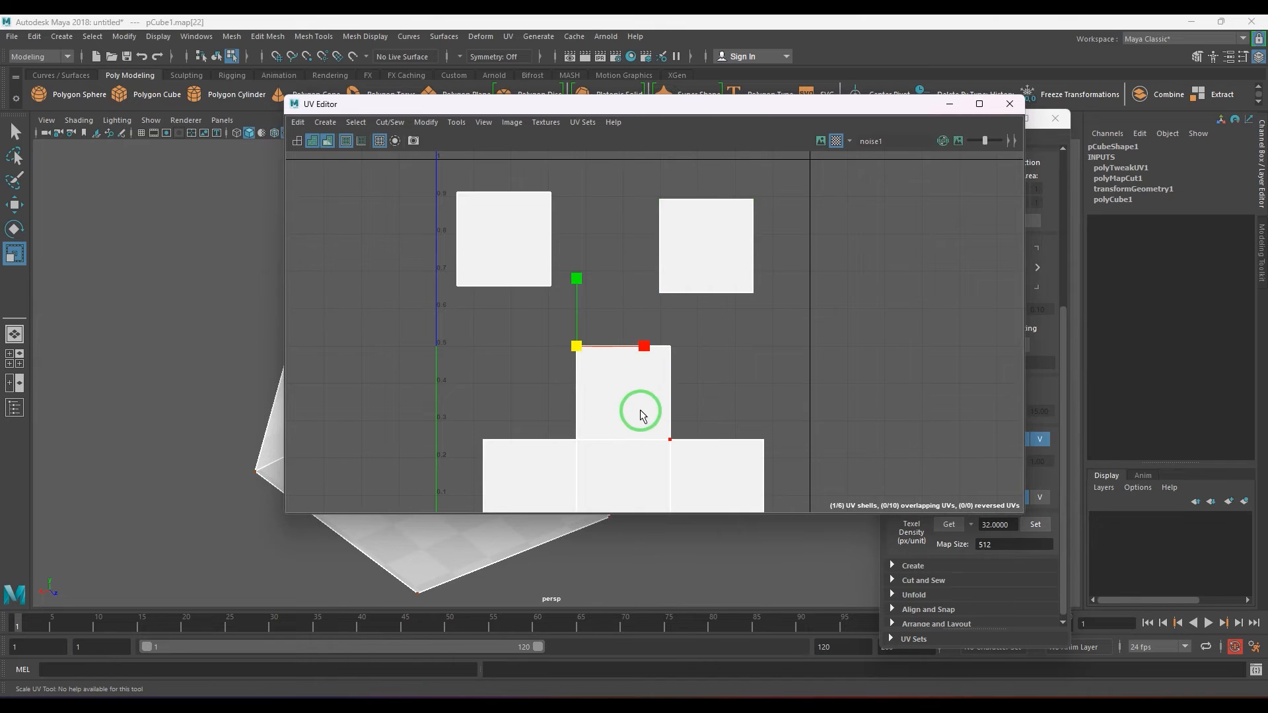
pyautogui.press('w')
pyautogui.keyDown('ctrl'); pyautogui.moveTo(606, 368); pyautogui.dragTo(632, 402, button='right'); pyautogui.keyUp('ctrl')
pyautogui.moveTo(623, 393); pyautogui.dragTo(616, 365)
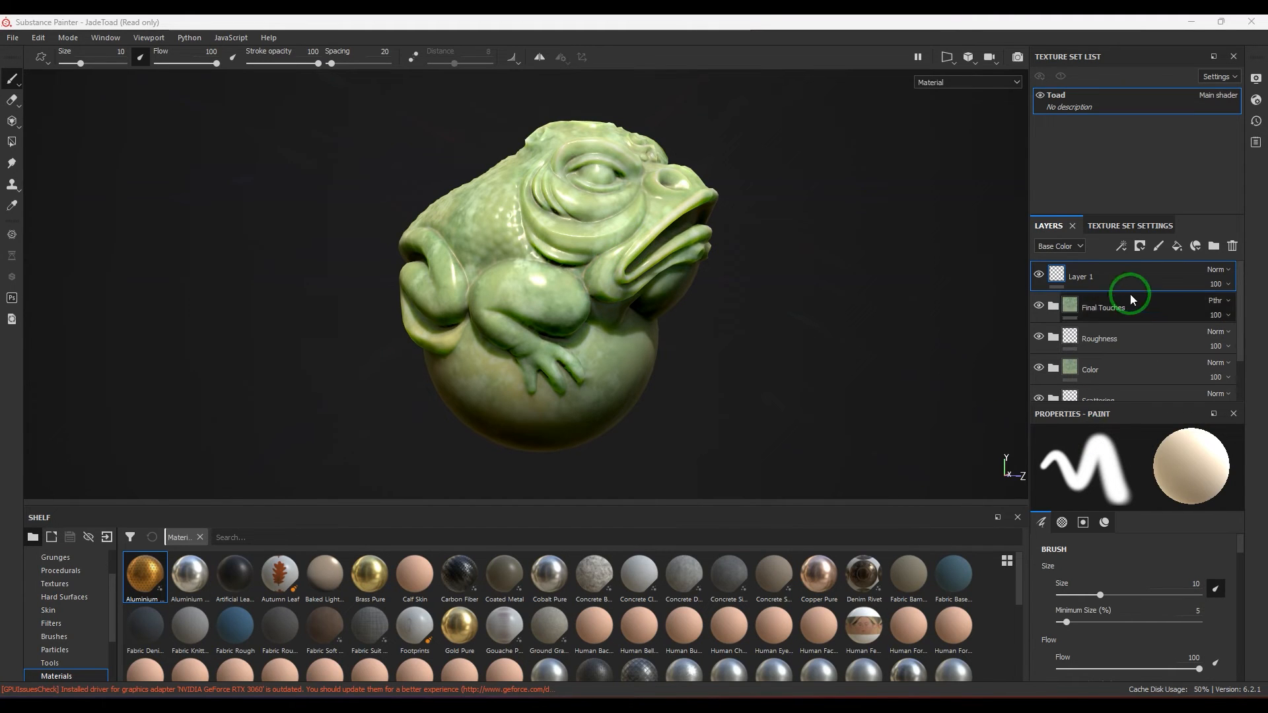
# Switch to Substance Painter and add a fill layer with a UV Texel Density generator above Layer 1.
pyautogui.click(1177, 247)
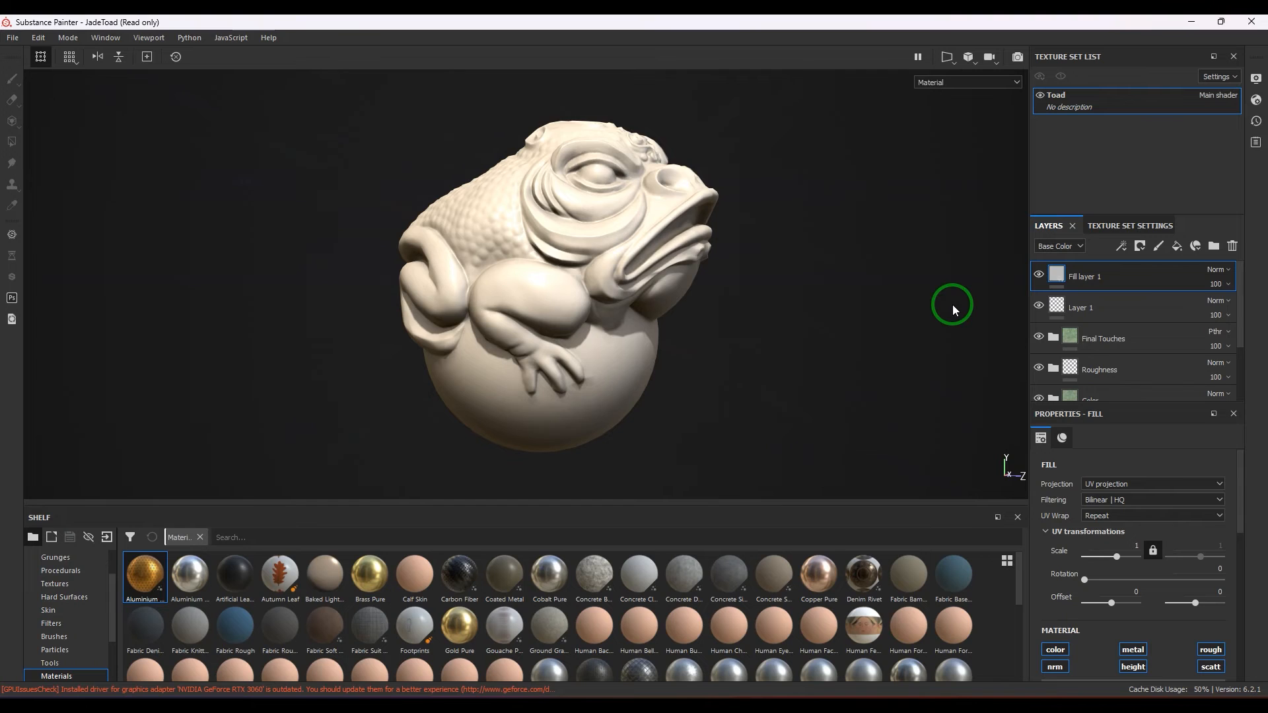
pyautogui.click(1122, 247)
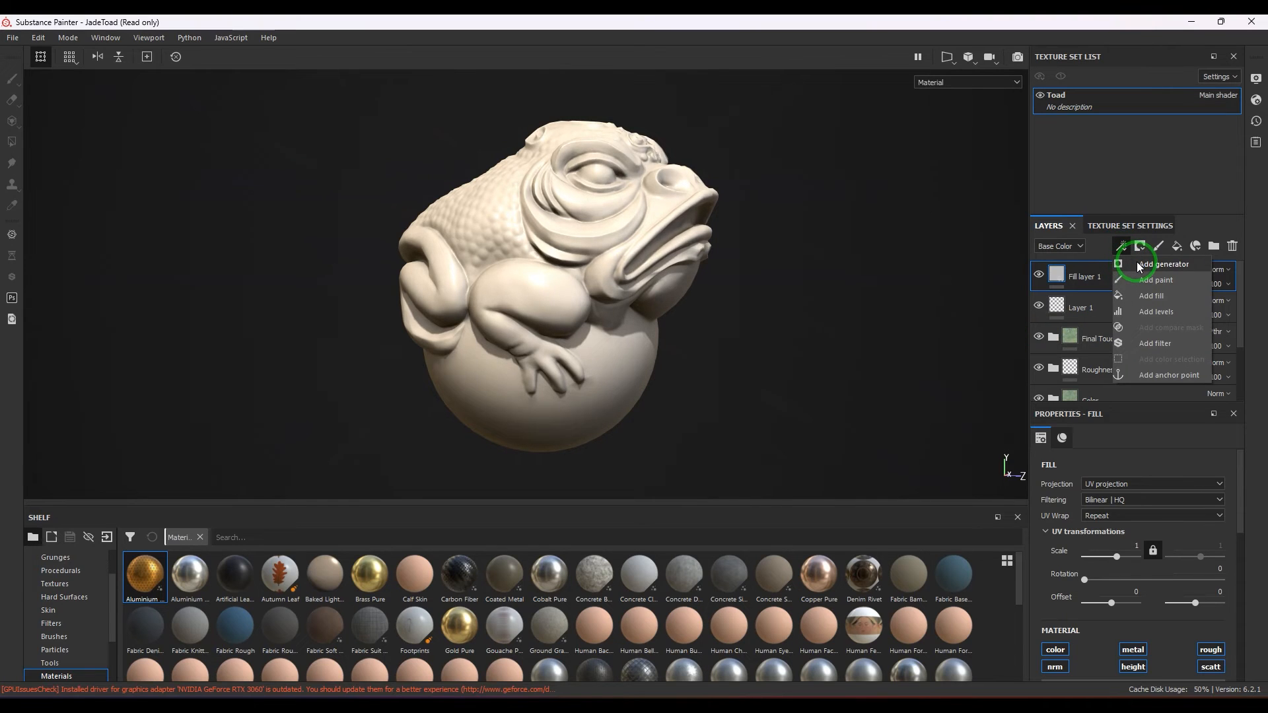
pyautogui.click(1139, 264)
pyautogui.click(1132, 479)
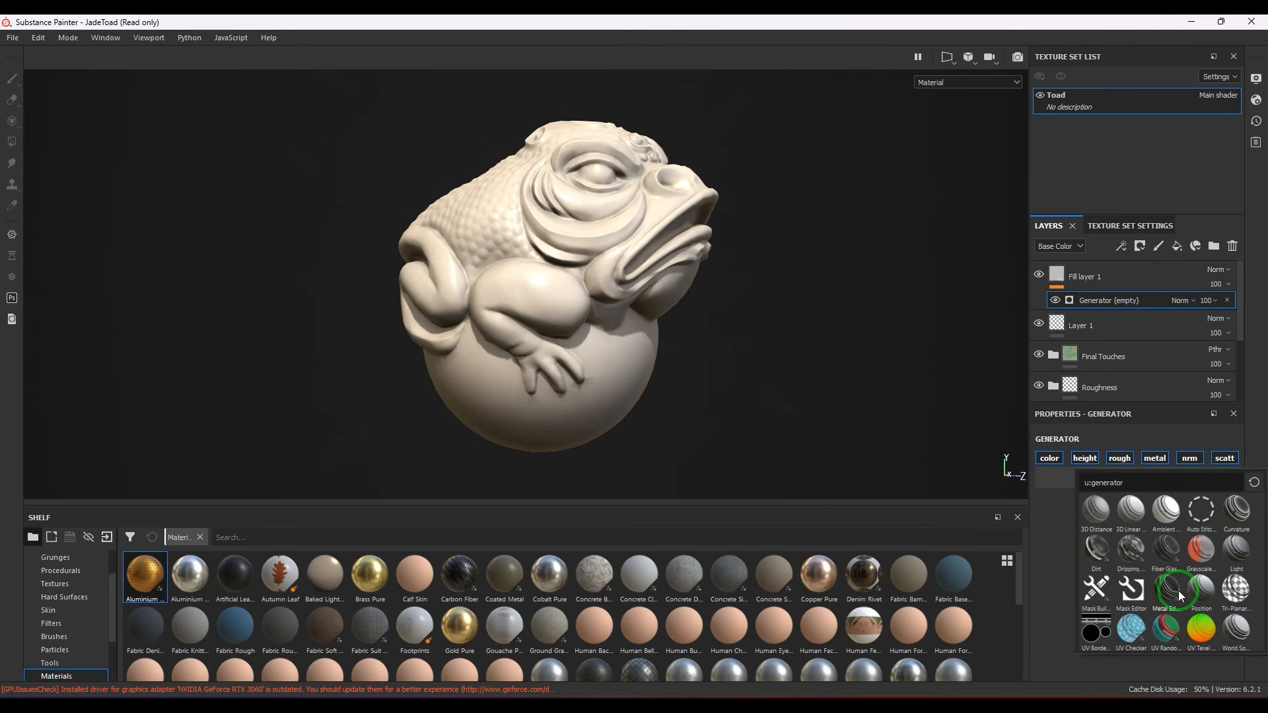
pyautogui.moveTo(1203, 636)
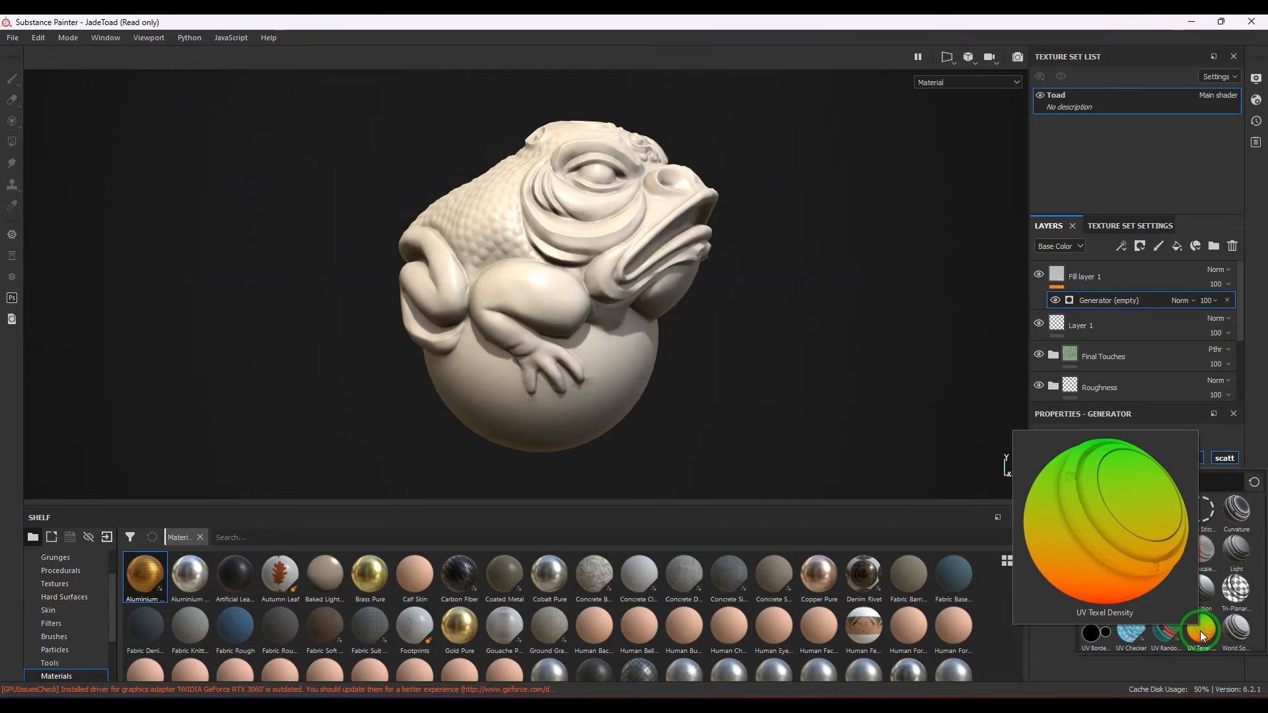
pyautogui.click(1199, 630)
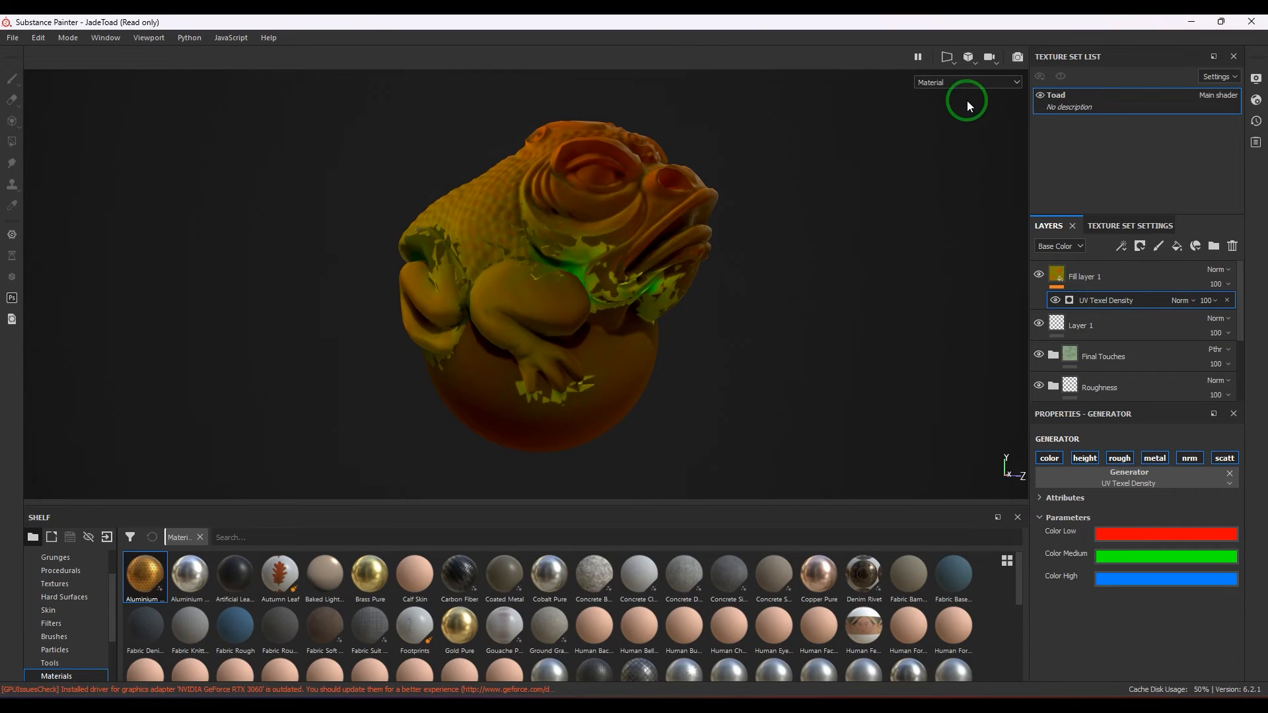
# Display only the Base Color channel on the toad and examine its texel density colours up close.
pyautogui.click(961, 83)
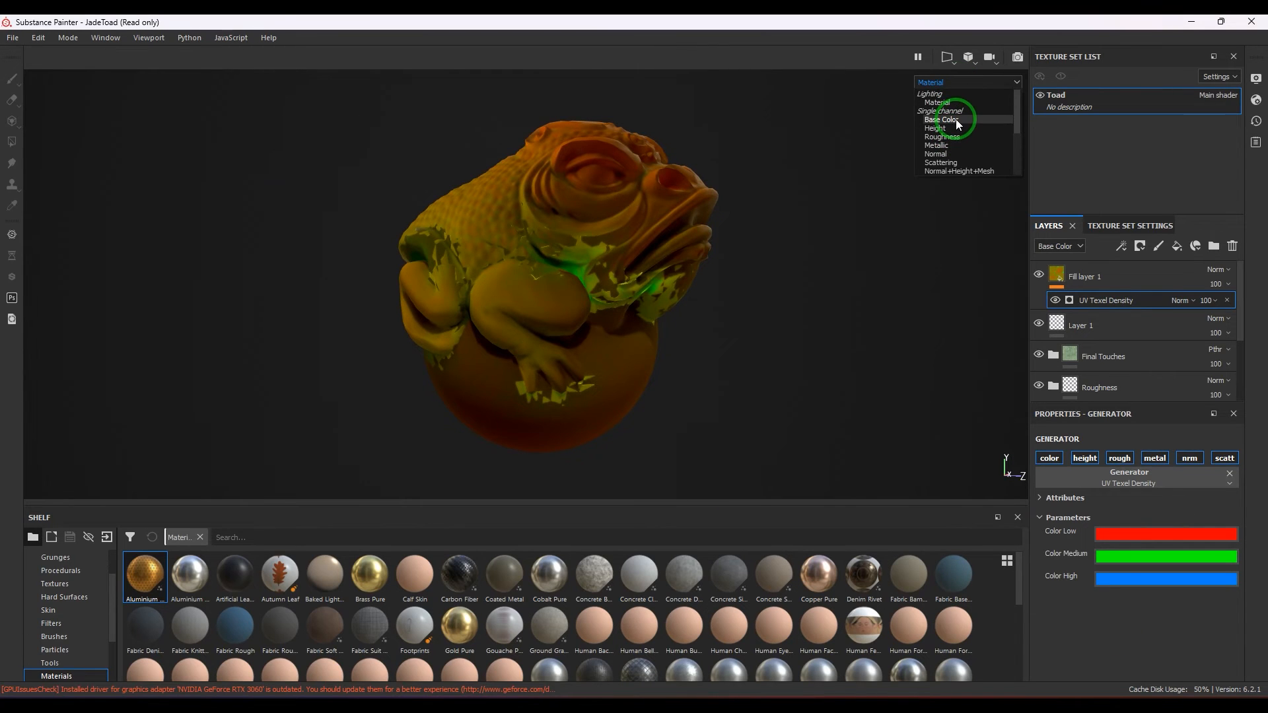
pyautogui.click(956, 119)
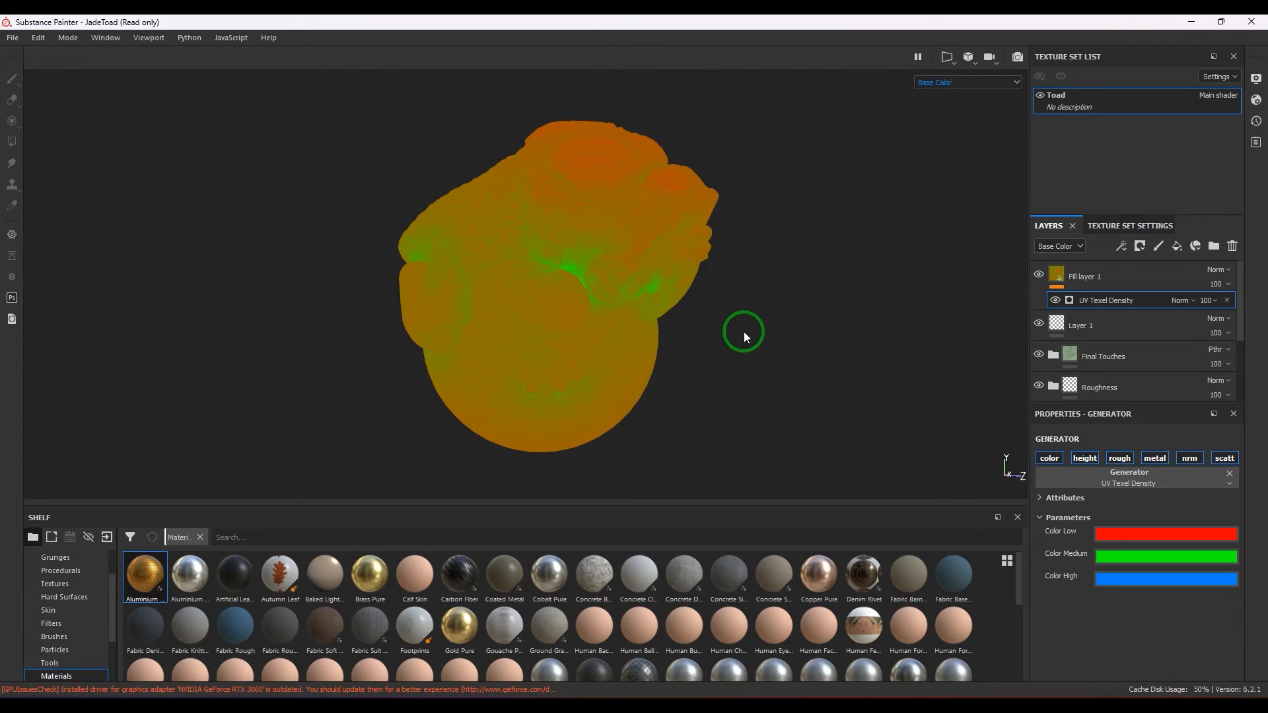
pyautogui.scroll(2, 746, 332)
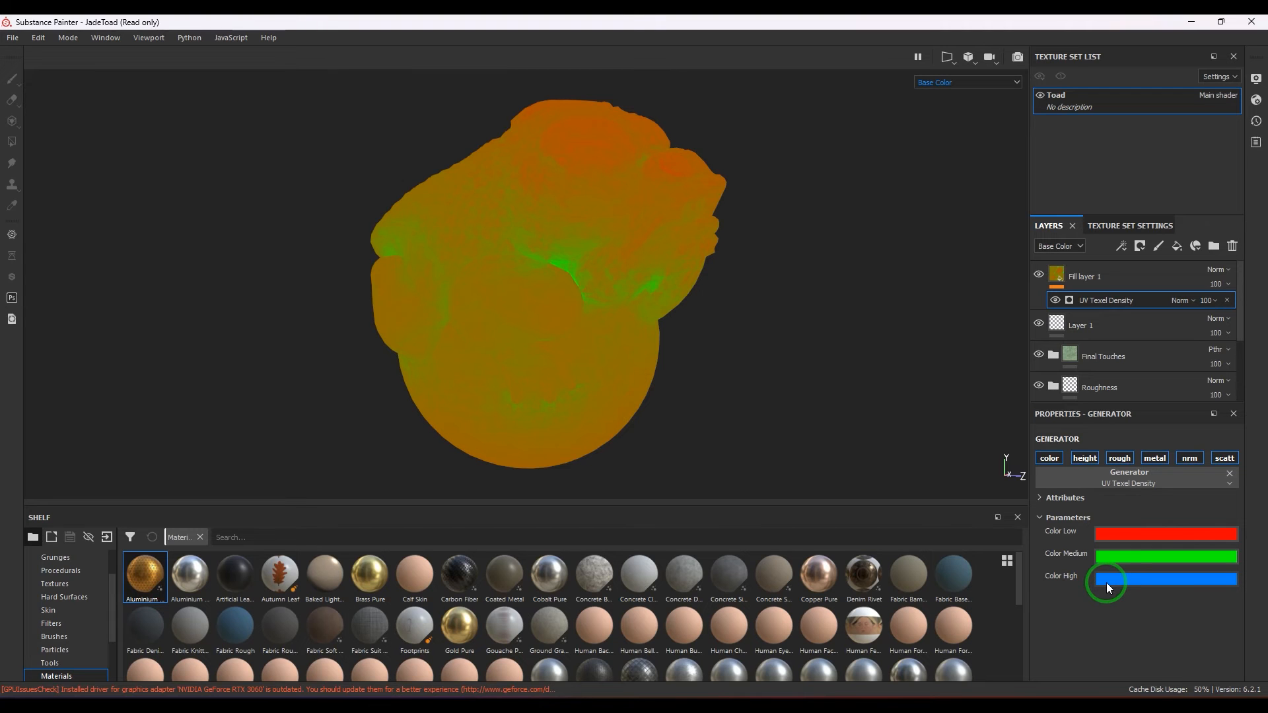
# Switch to Maya and scale the central UV shell down to about 0.11 units wide and the upper-left shell up to about 0.42 units.
pyautogui.click(750, 668)
pyautogui.moveTo(743, 105); pyautogui.dragTo(524, 109)
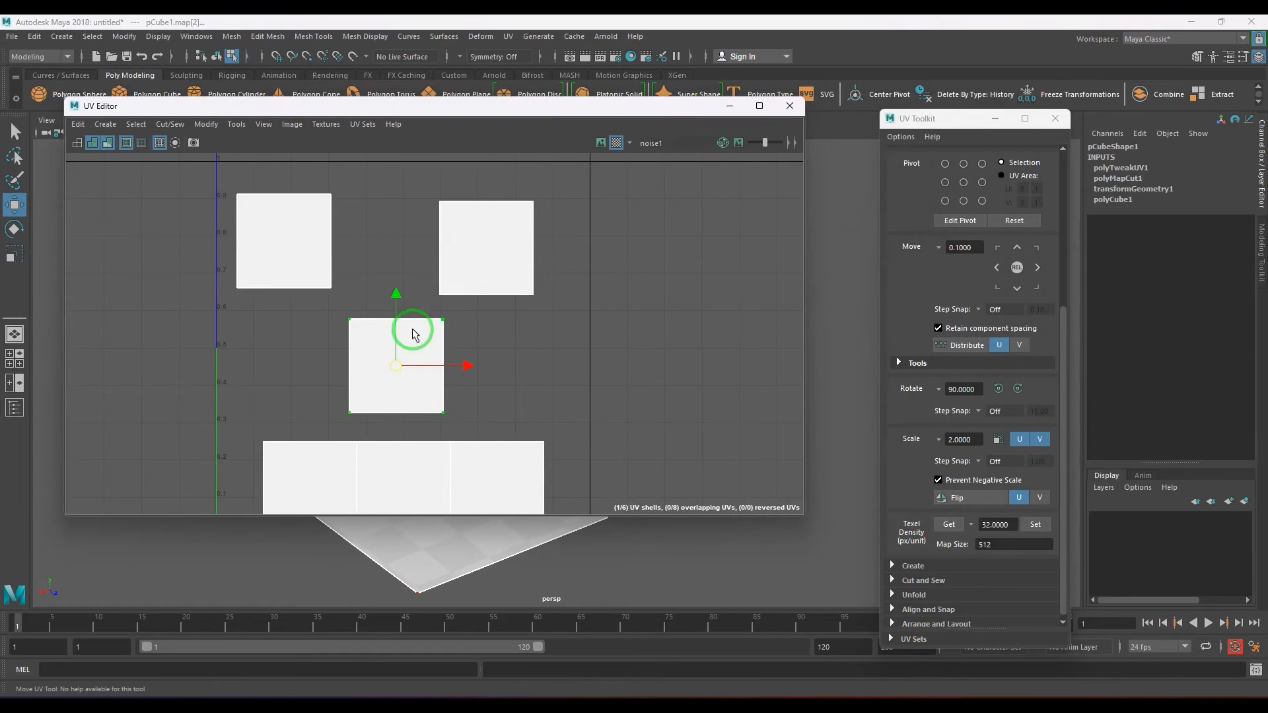
pyautogui.press('r')
pyautogui.moveTo(391, 371)
pyautogui.mouseDown()
pyautogui.moveTo(357, 399)
pyautogui.moveTo(391, 368)
pyautogui.mouseUp()
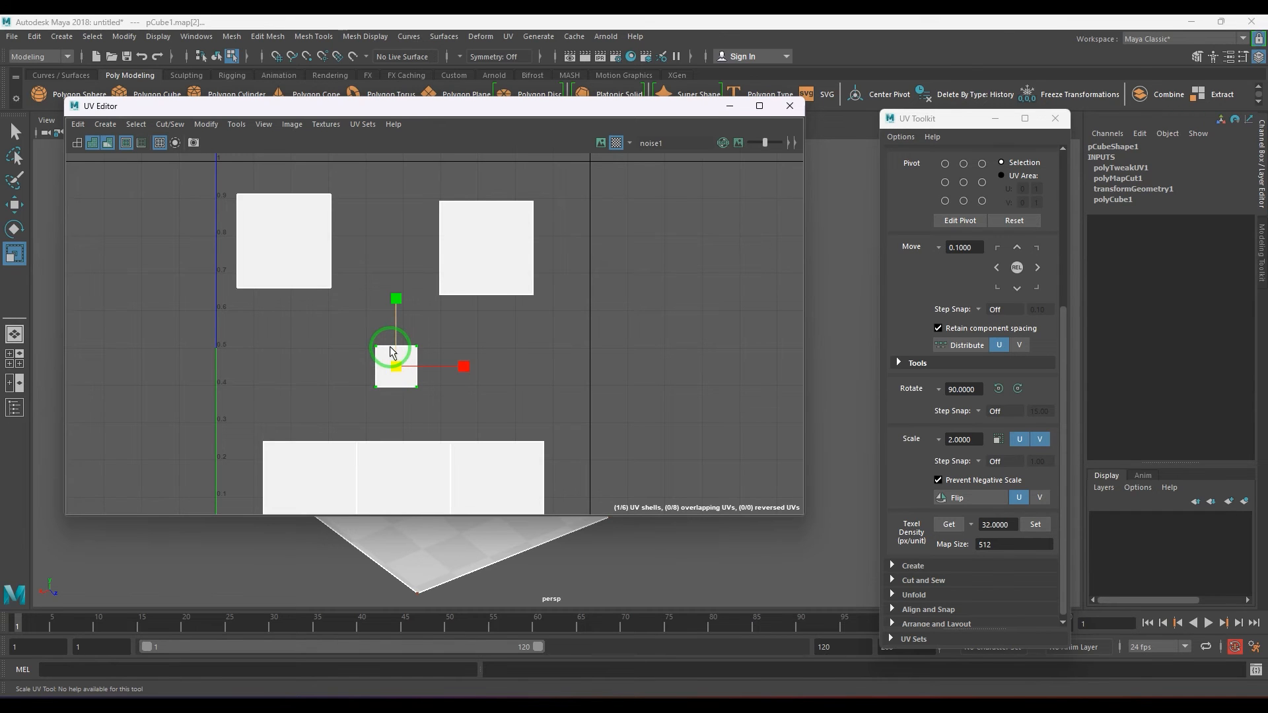
pyautogui.click(286, 259)
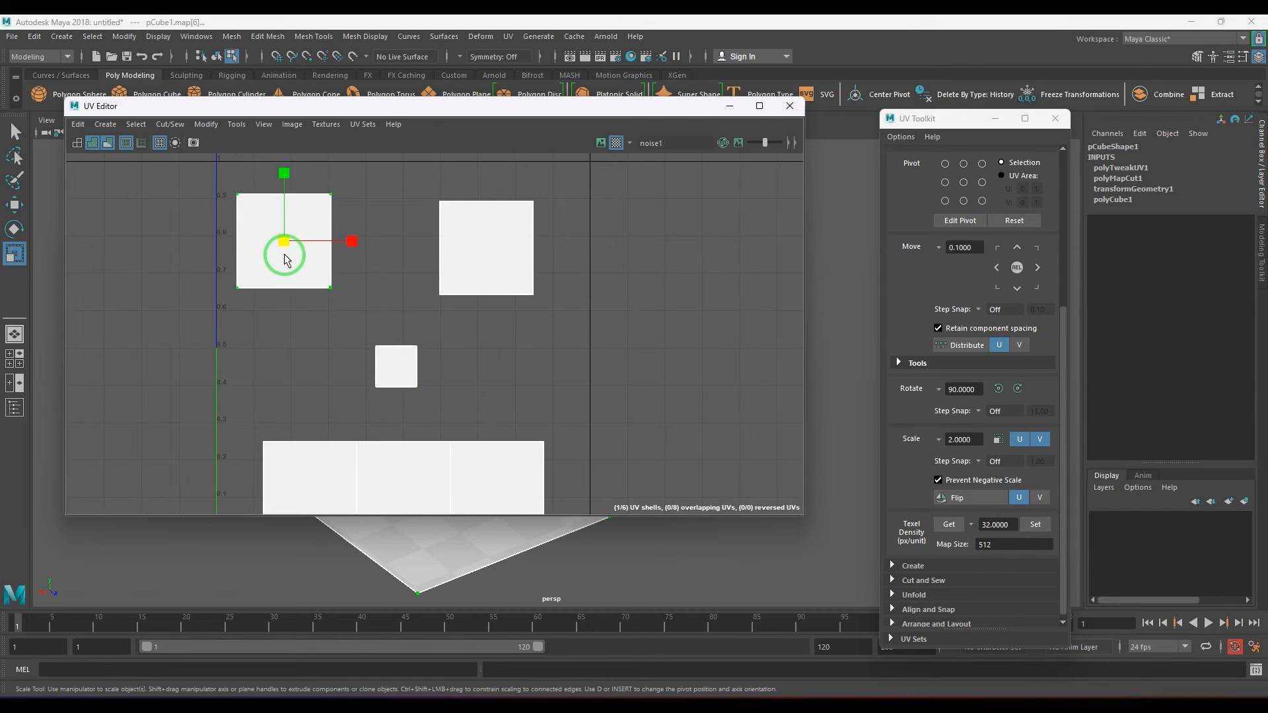
pyautogui.moveTo(286, 259); pyautogui.dragTo(324, 265)
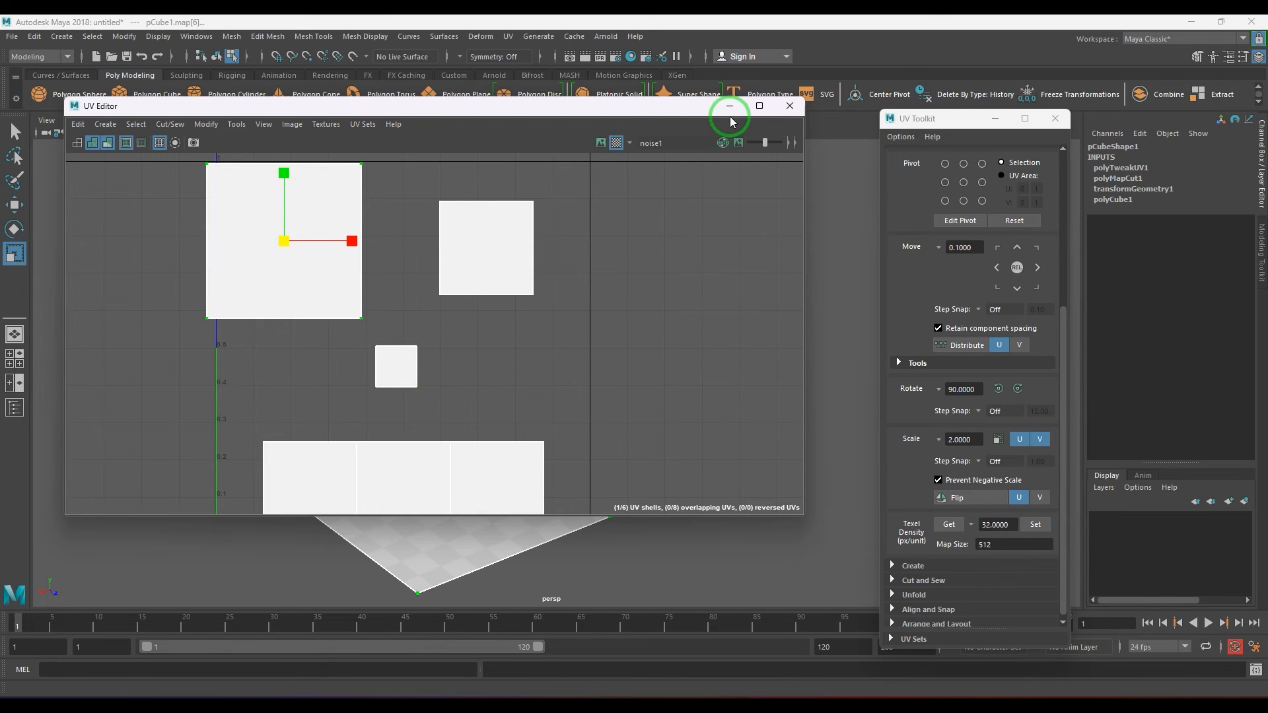
# Switch back to Substance Painter, examine the toad's density colours and remove the UV Texel Density generator from the fill layer.
pyautogui.click(1192, 22)
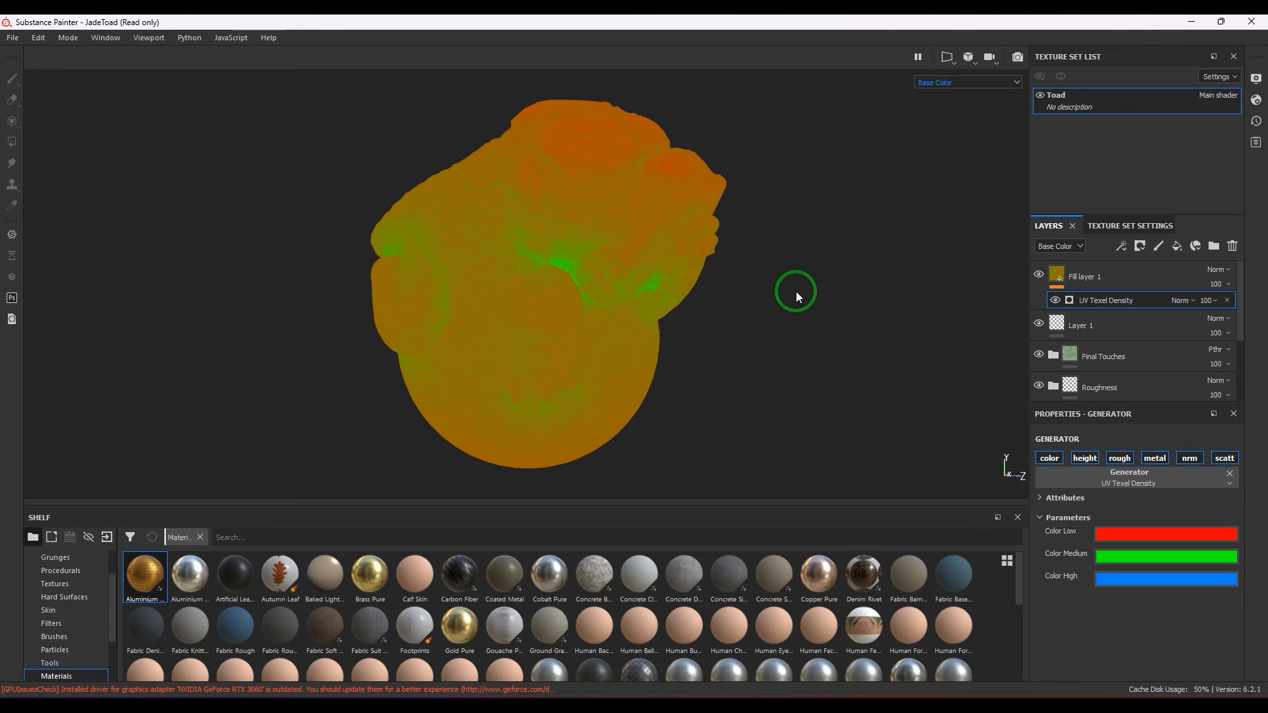
pyautogui.keyDown('alt'); pyautogui.moveTo(795, 291); pyautogui.dragTo(830, 263); pyautogui.keyUp('alt')
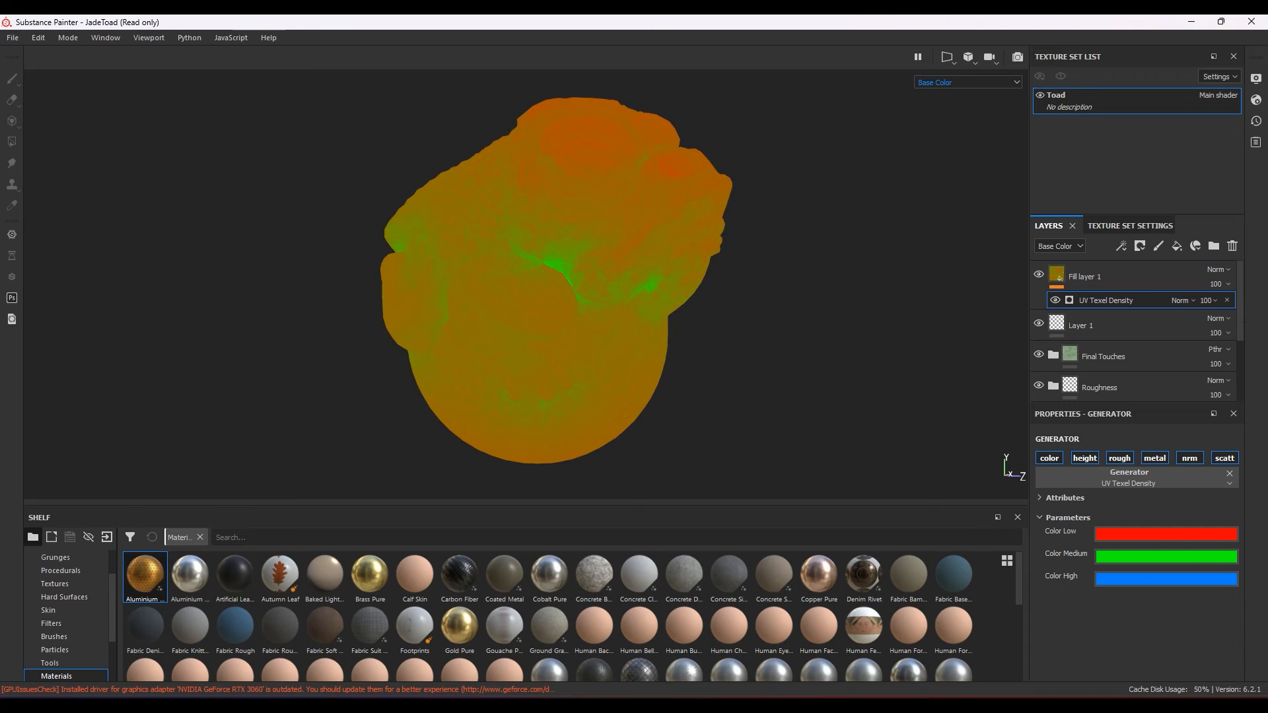
pyautogui.click(1184, 560)
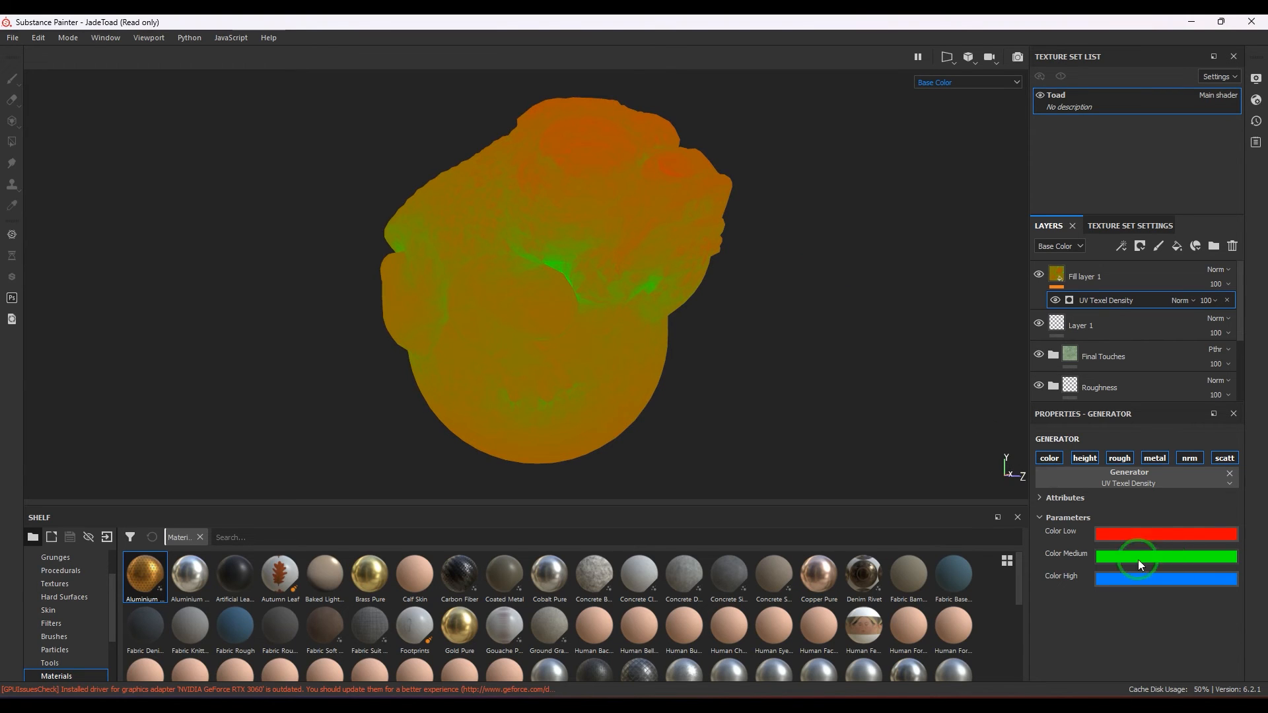
pyautogui.click(1227, 299)
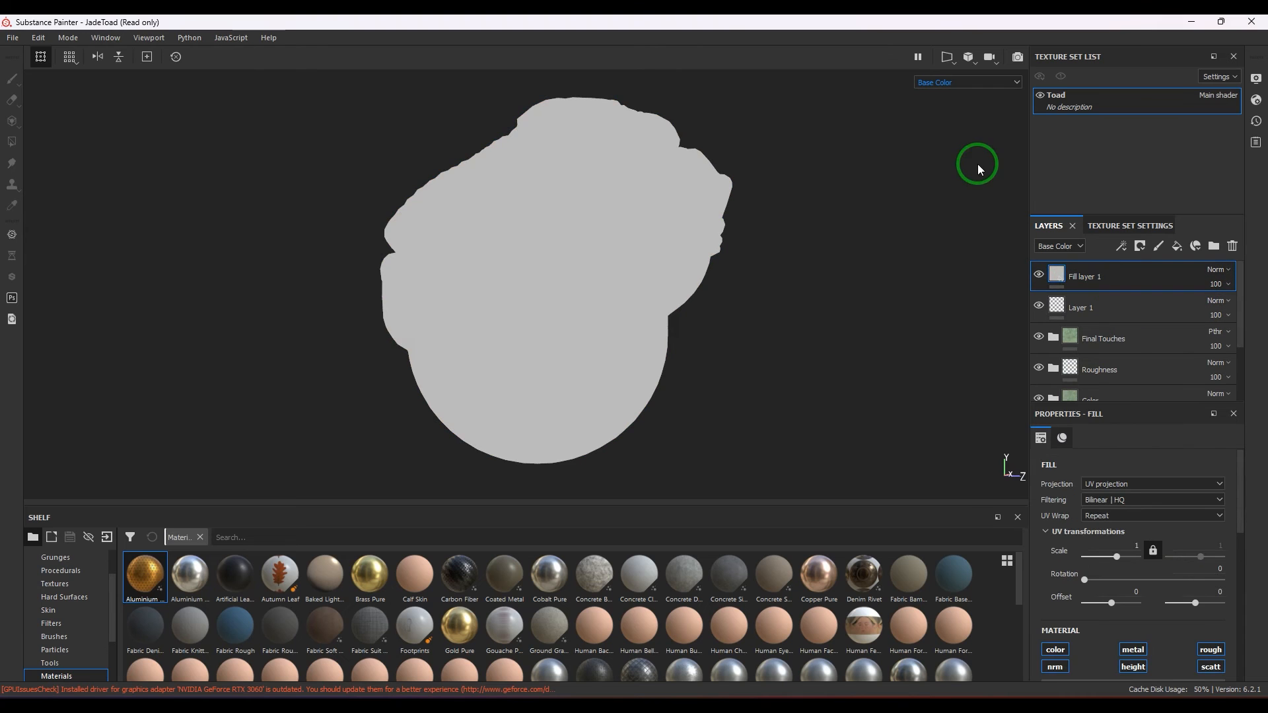
# Return the viewport to Material display and set the fill layer's base colour to bright red with RGB 0.920, 0.000, 0.000.
pyautogui.click(972, 83)
pyautogui.click(969, 103)
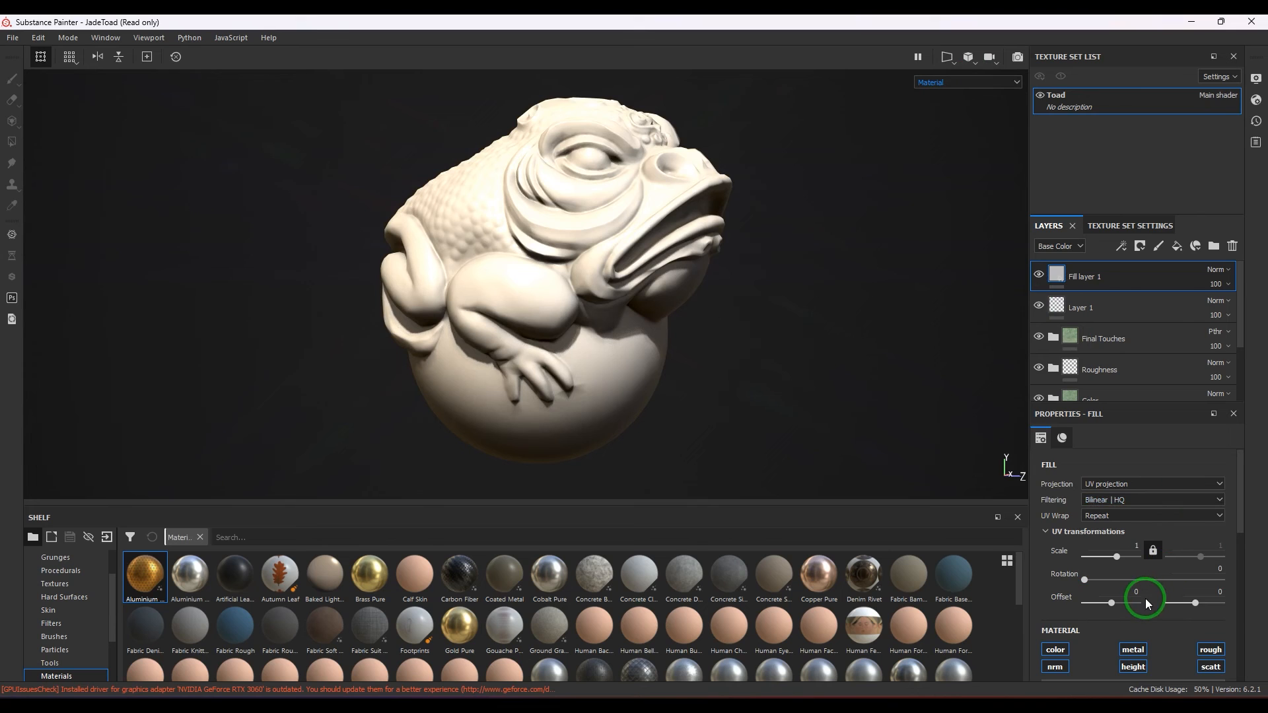
pyautogui.scroll(-5, 1146, 598)
pyautogui.click(1143, 520)
pyautogui.click(1182, 550)
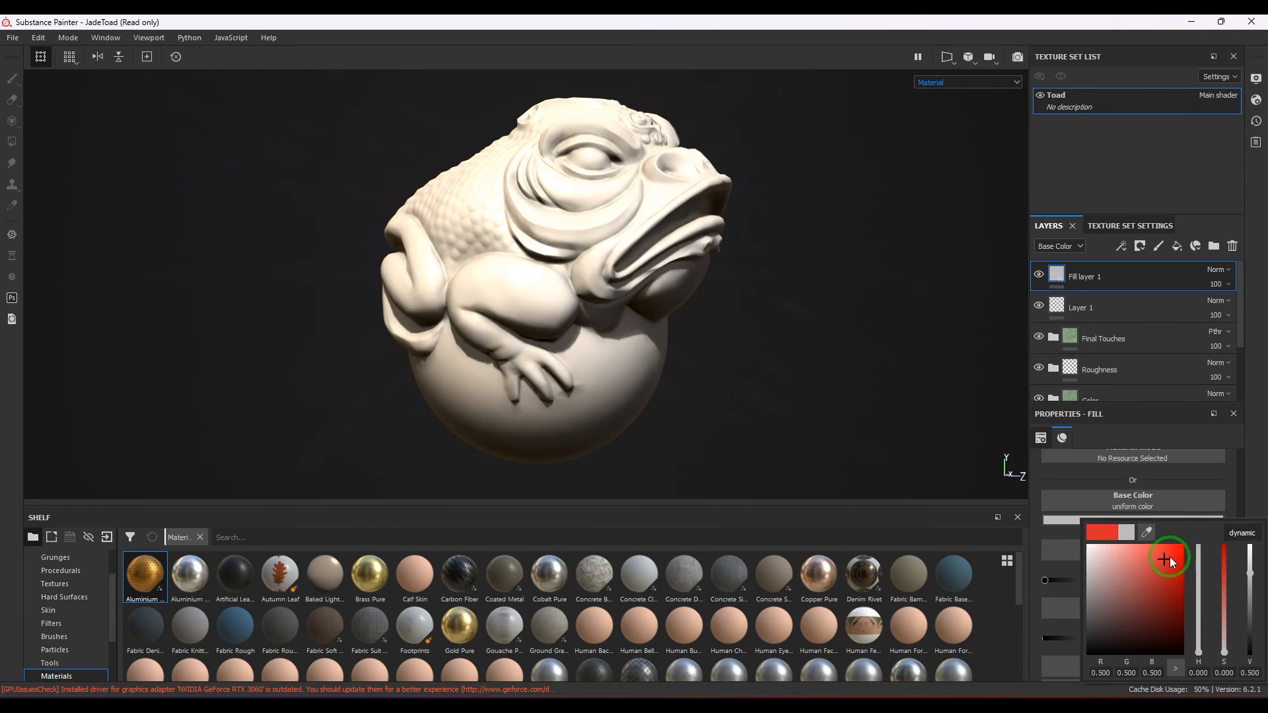
pyautogui.click(1241, 378)
# Add a white mask to the red fill layer and apply a UV Texel Density generator to that mask.
pyautogui.click(1123, 247)
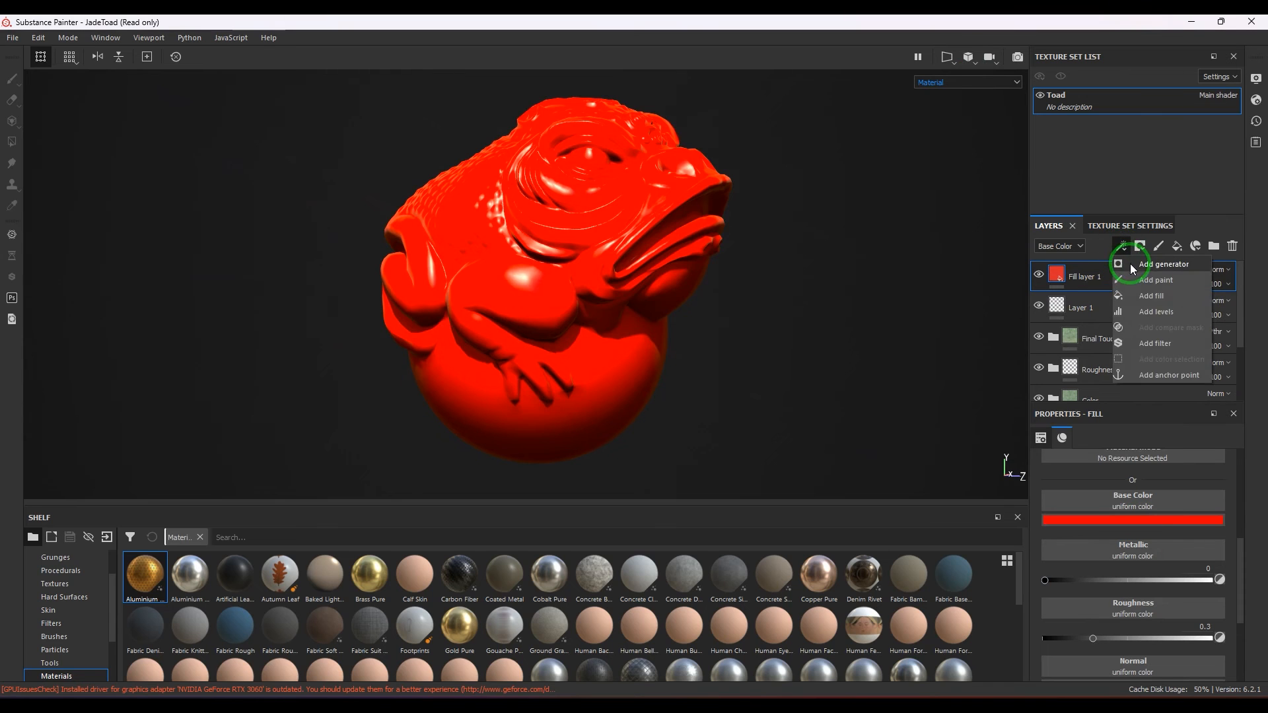
pyautogui.click(1140, 245)
pyautogui.click(1163, 264)
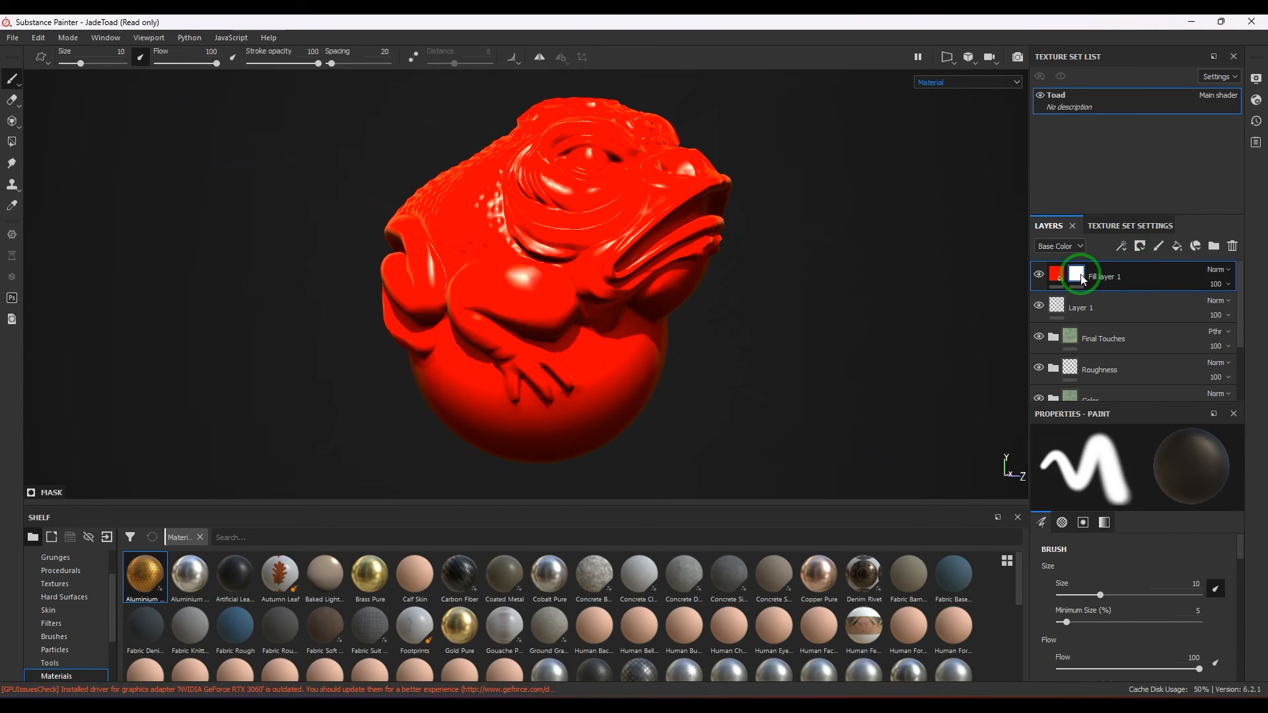
pyautogui.click(1122, 246)
pyautogui.click(1141, 331)
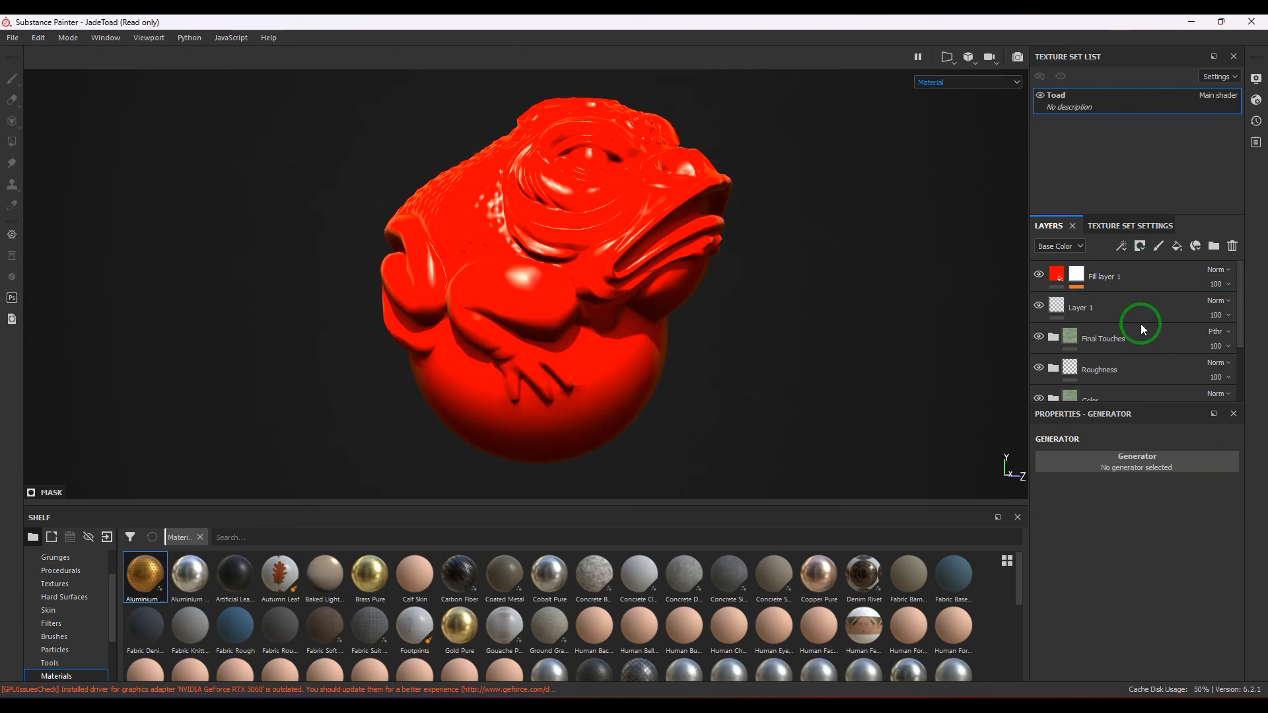
pyautogui.click(1161, 450)
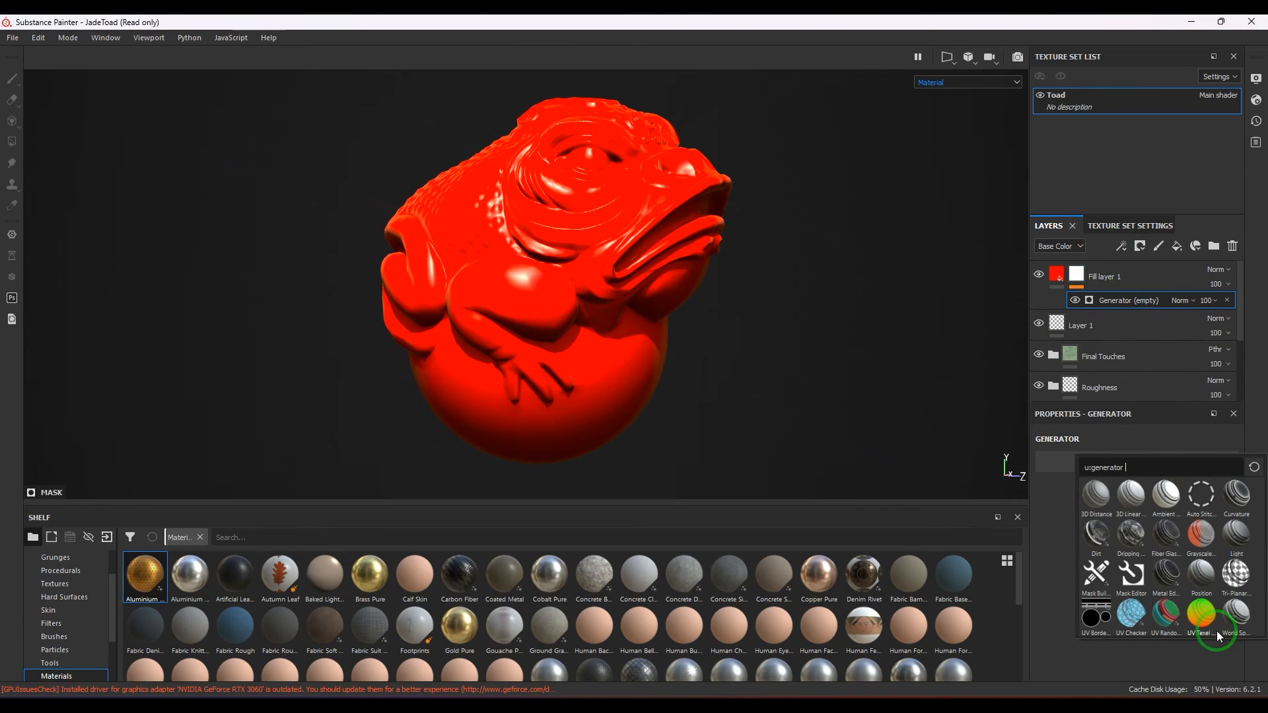
pyautogui.click(1201, 613)
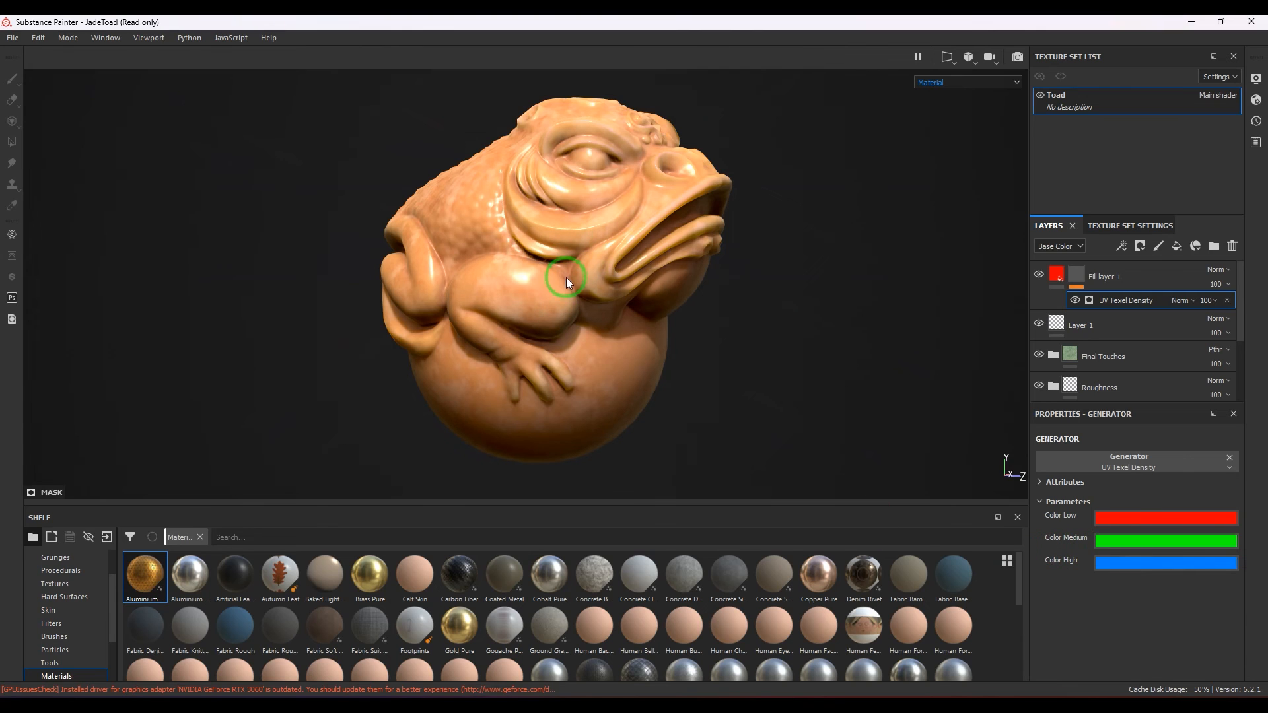
# Set the mask generator's Color Medium to black and both Color Low and Color High to white.
pyautogui.click(1119, 540)
pyautogui.moveTo(1114, 569); pyautogui.dragTo(1067, 696)
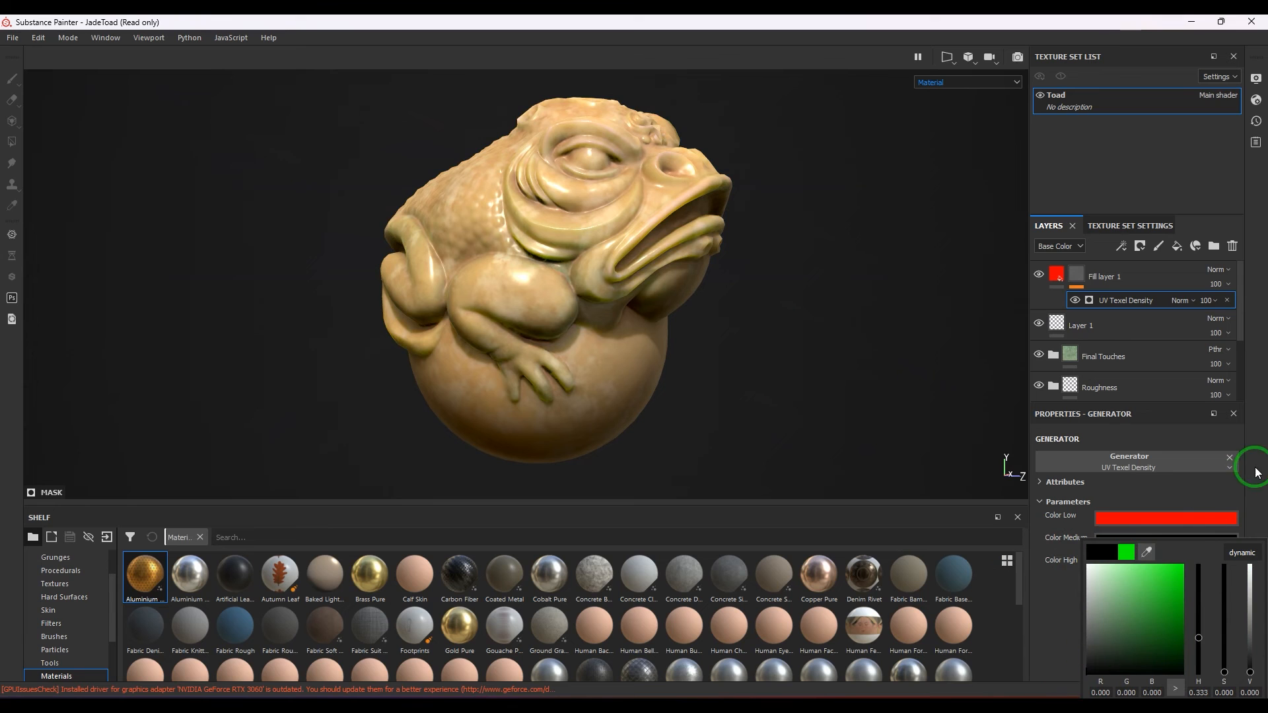
pyautogui.click(1187, 516)
pyautogui.click(1164, 516)
pyautogui.moveTo(1110, 571); pyautogui.dragTo(1089, 545)
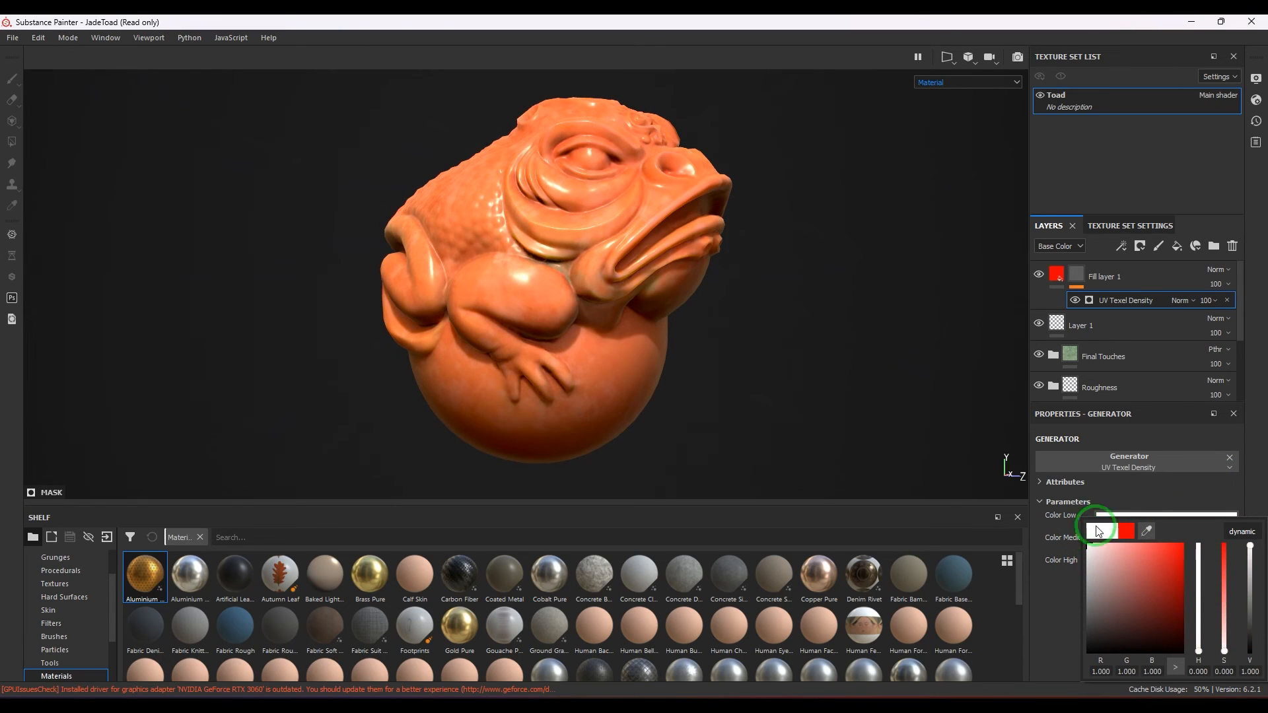
pyautogui.click(1242, 444)
pyautogui.click(1167, 566)
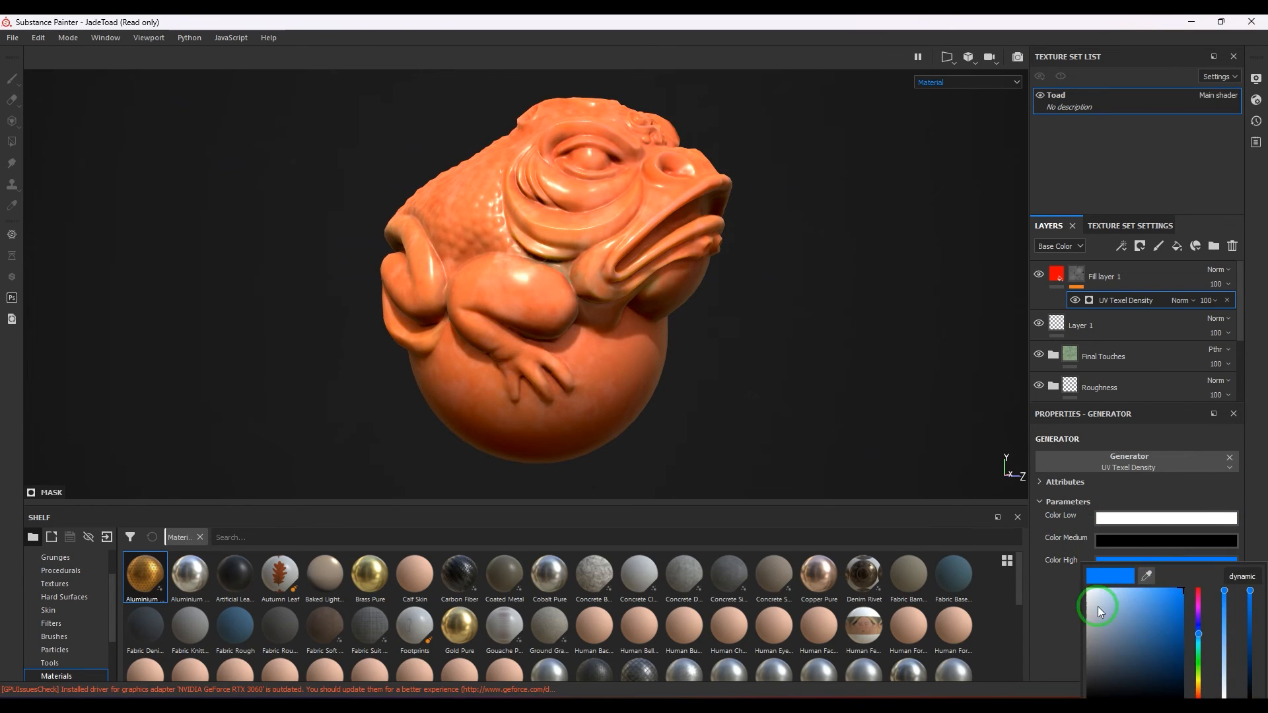
pyautogui.moveTo(1098, 606); pyautogui.dragTo(1089, 590)
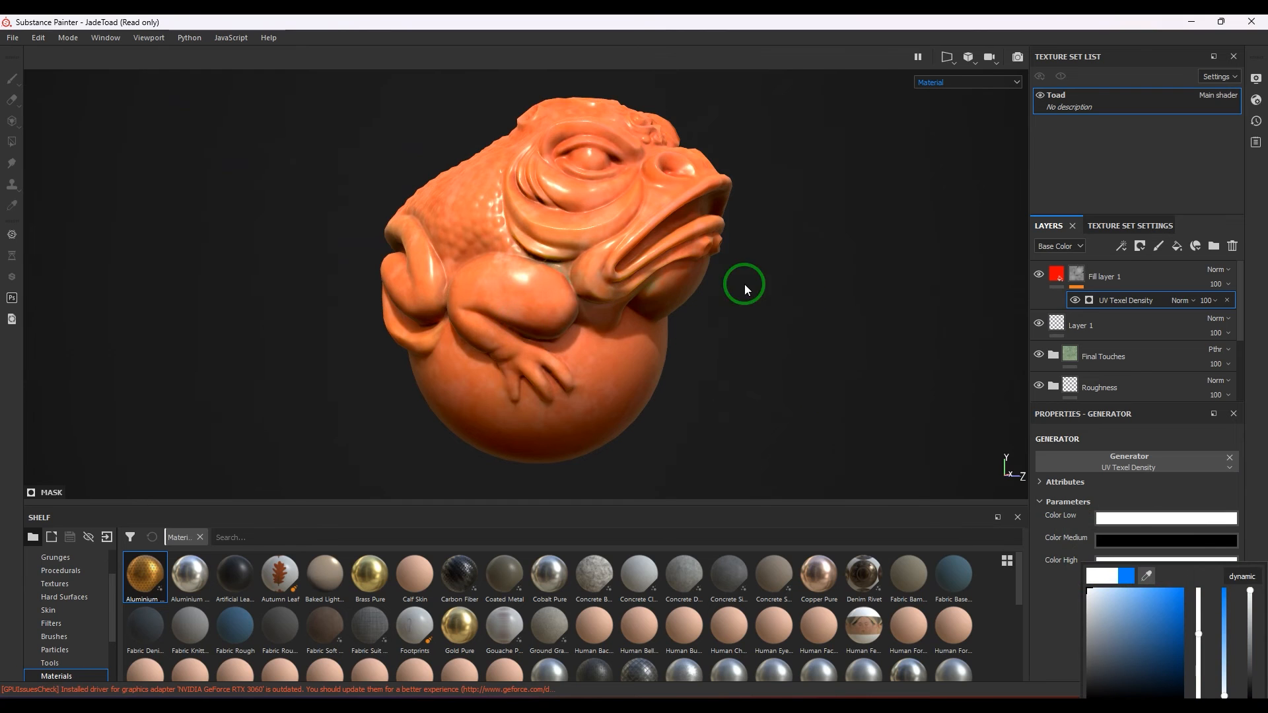
# Delete the red fill layer together with its UV Texel Density mask.
pyautogui.keyDown('alt'); pyautogui.moveTo(744, 284); pyautogui.dragTo(689, 343); pyautogui.keyUp('alt')
pyautogui.click(1055, 274)
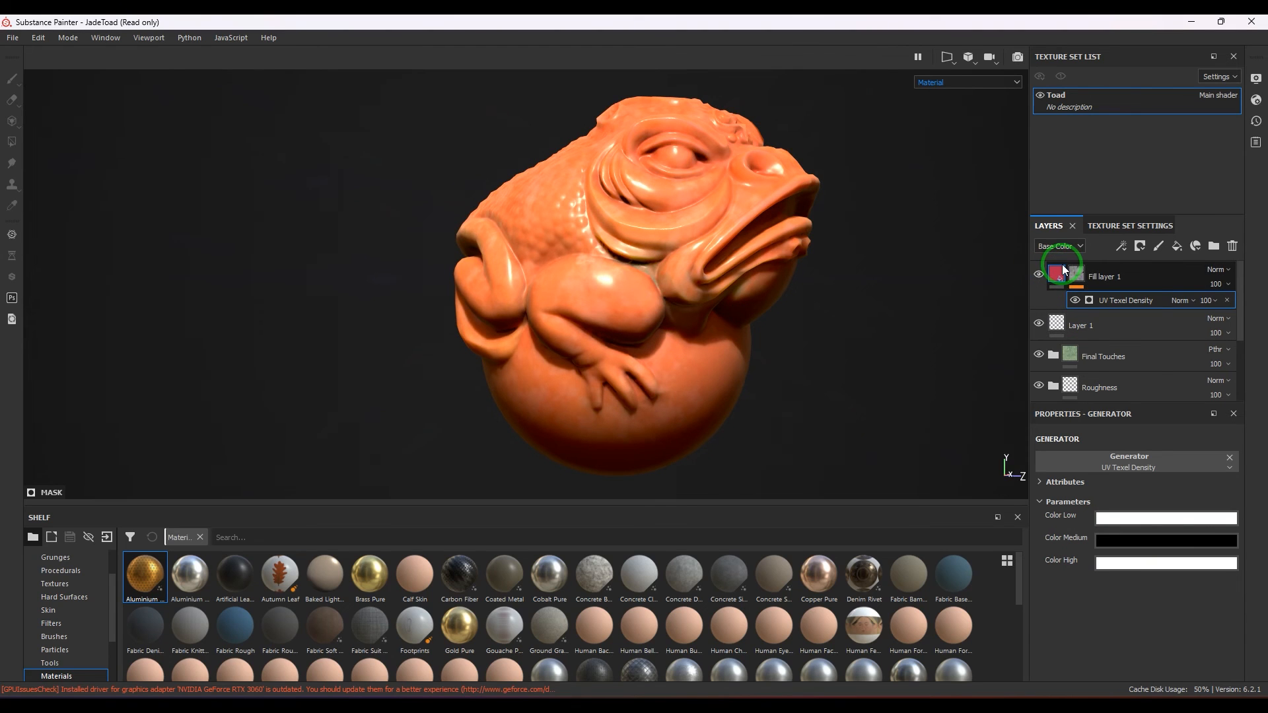
pyautogui.moveTo(1063, 264)
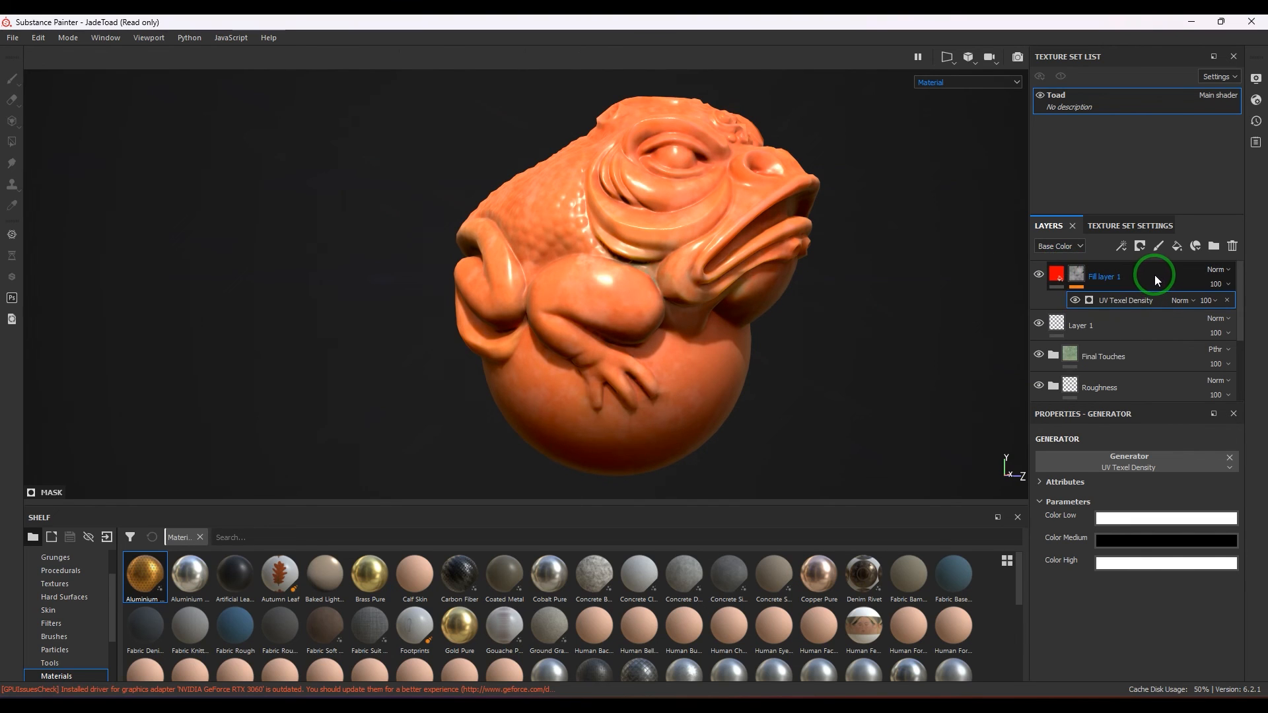
pyautogui.click(1155, 275)
pyautogui.click(1246, 253)
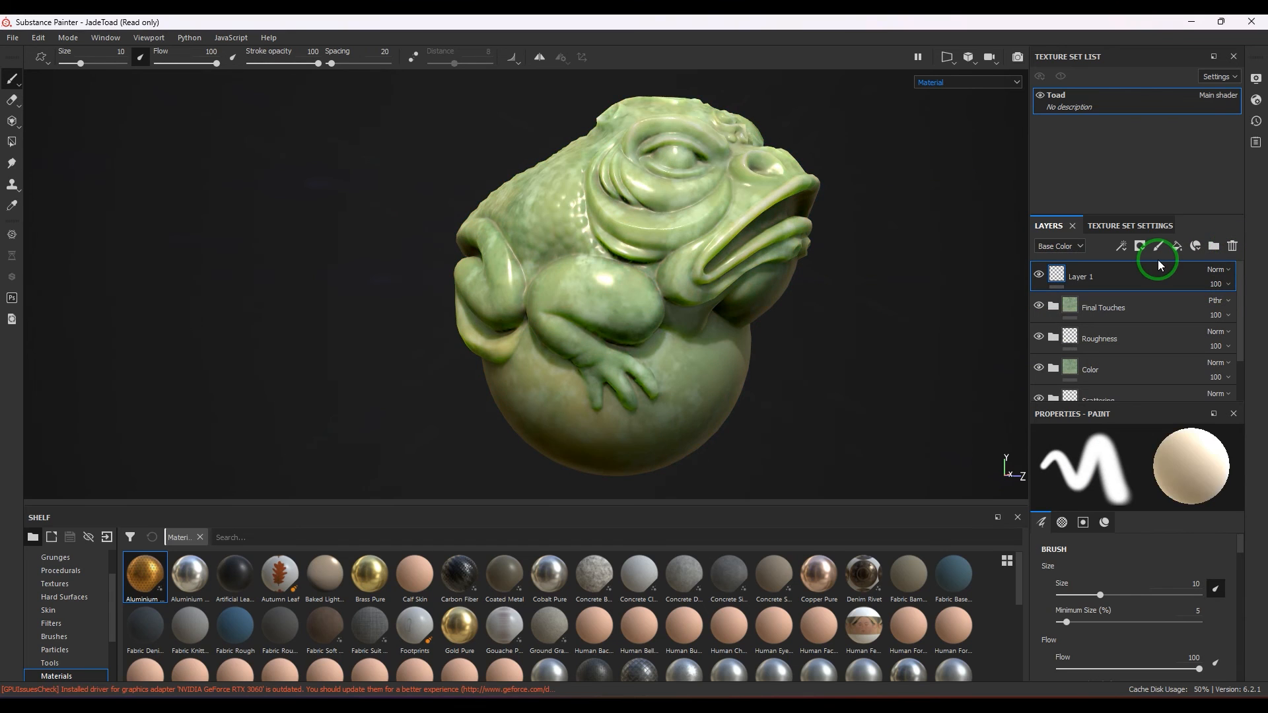
# Add a new fill layer above Layer 1 and apply a UV Random Color generator to it.
pyautogui.click(1175, 249)
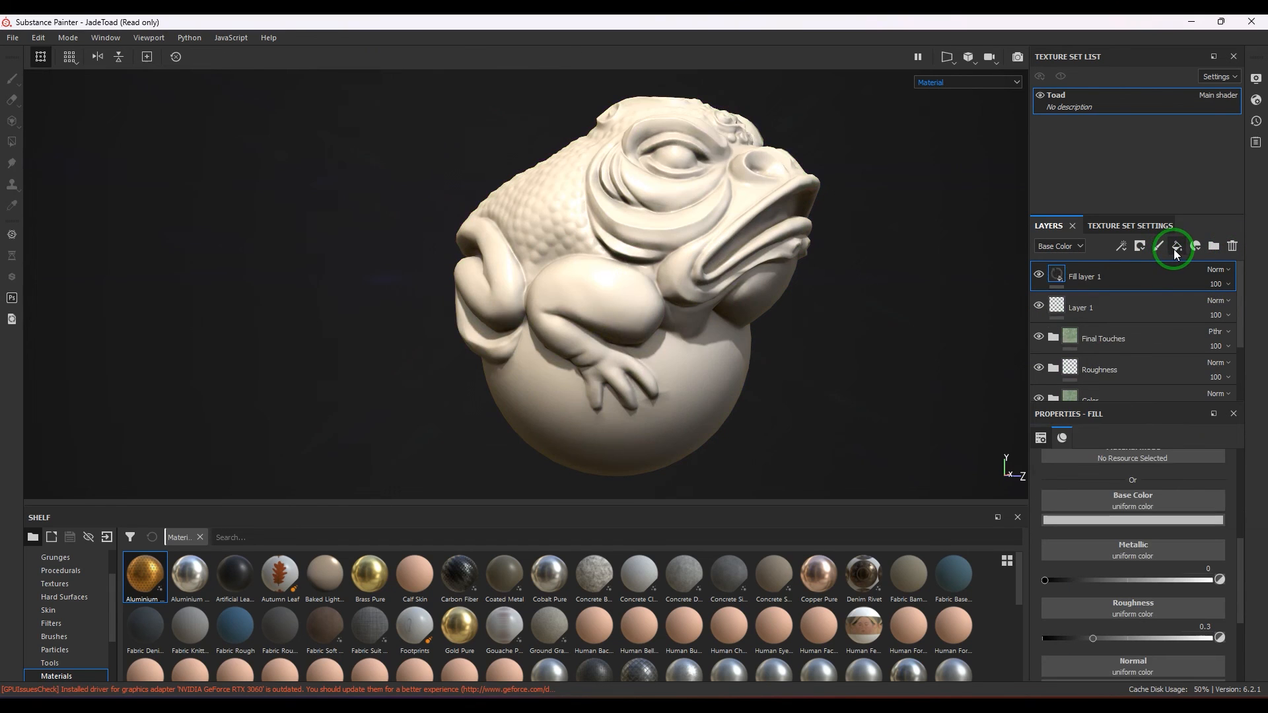
pyautogui.click(1121, 247)
pyautogui.click(1132, 266)
pyautogui.click(1133, 485)
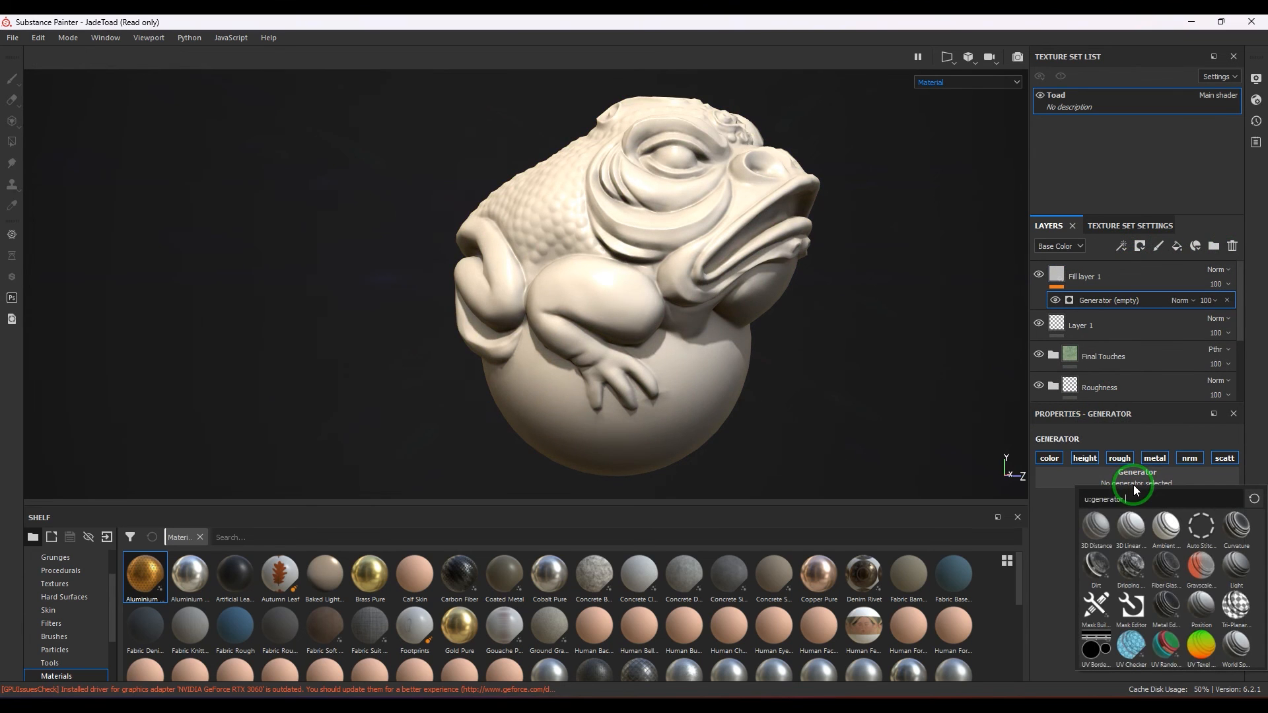
pyautogui.click(1164, 645)
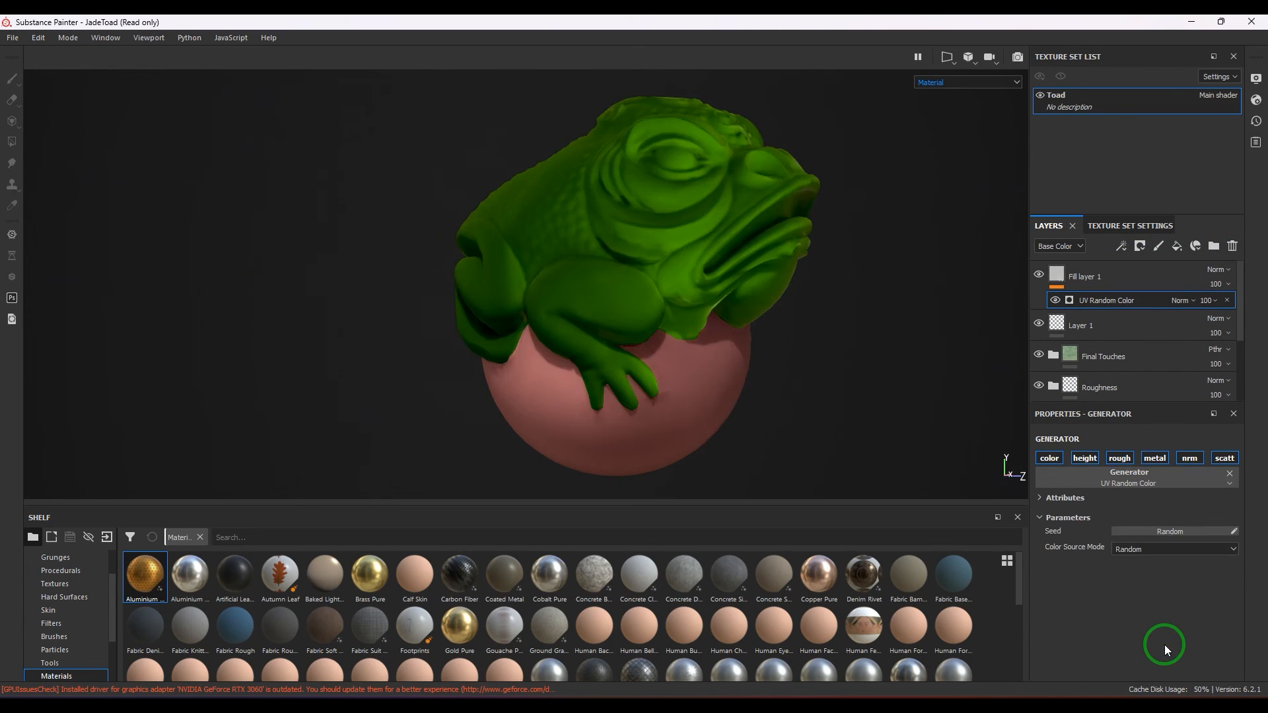
# Display only the Base Color channel and randomise the UV Random Color generator's seed several times.
pyautogui.click(927, 87)
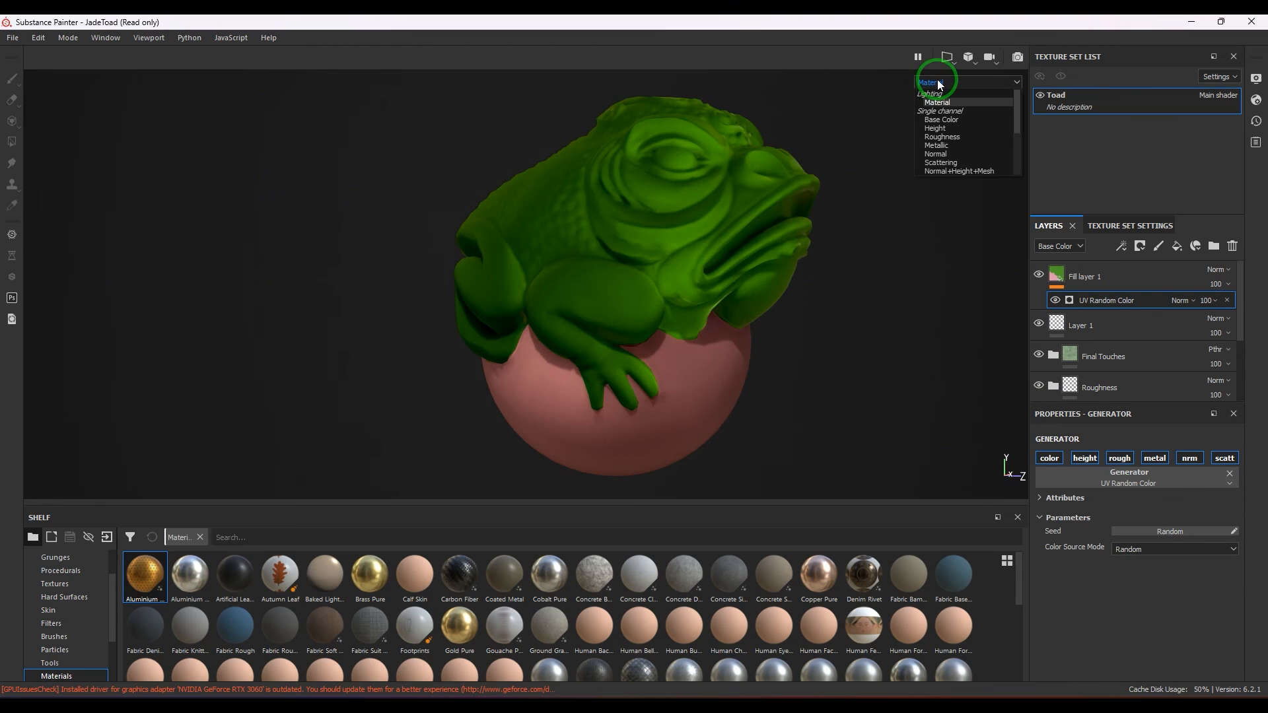
pyautogui.click(944, 120)
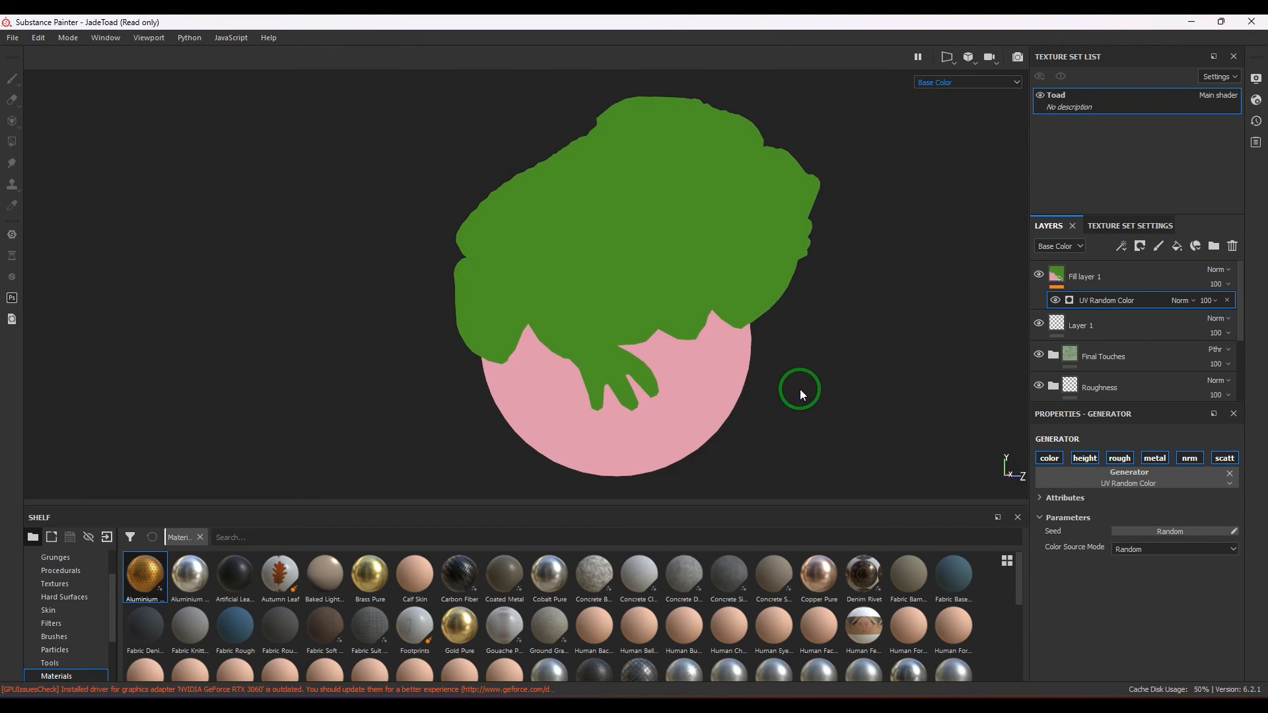
pyautogui.click(1136, 532)
pyautogui.click(1137, 533)
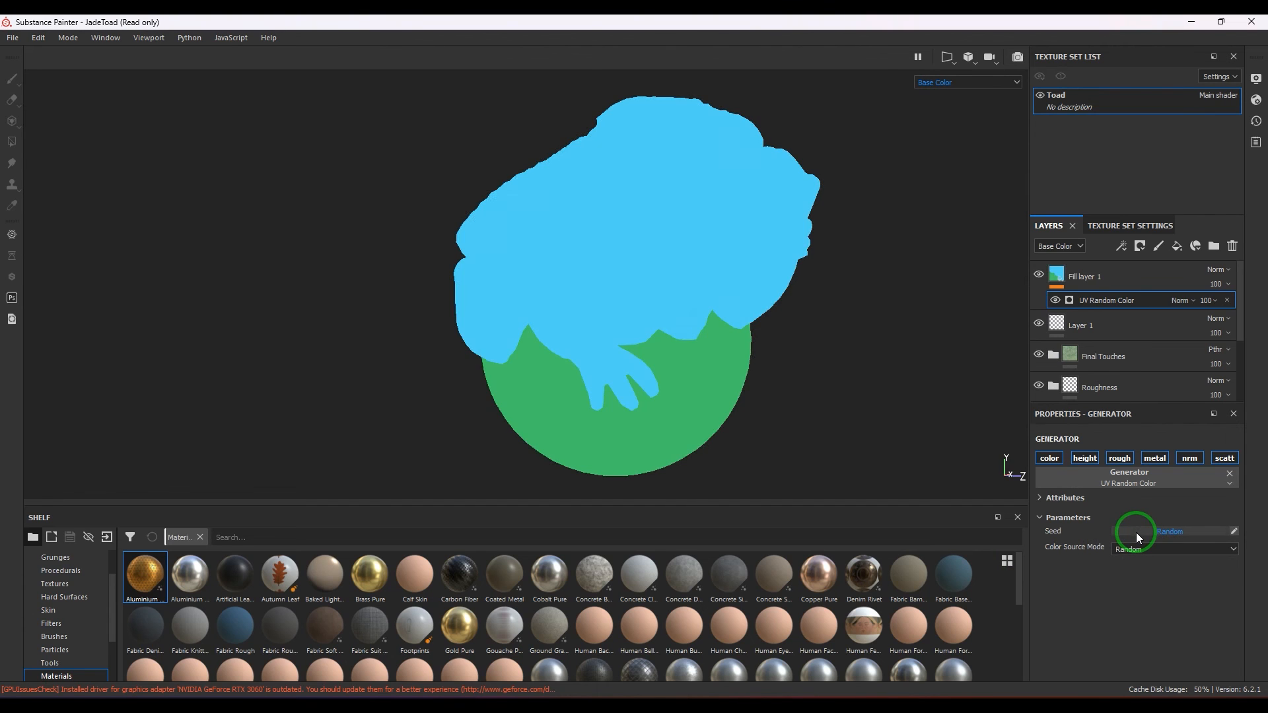
pyautogui.click(1136, 533)
pyautogui.click(1136, 533)
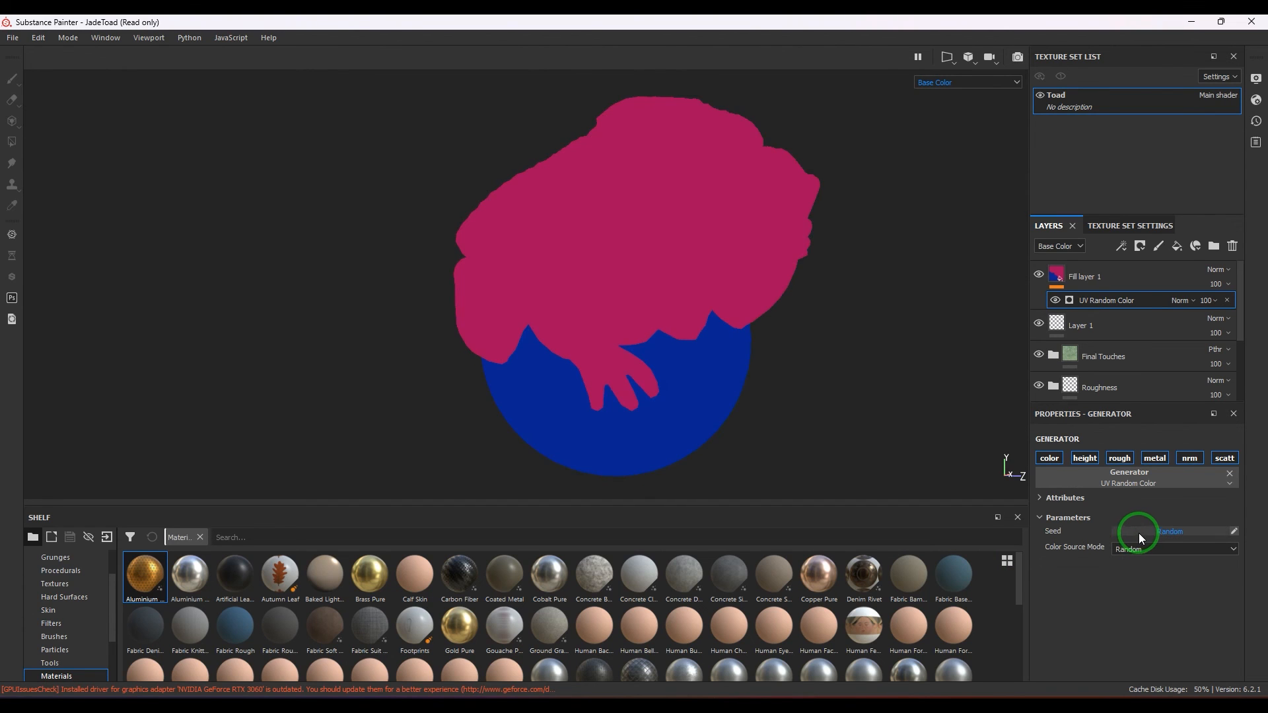
# Show the 3D and 2D views together and randomise the shell colours three more times with the full UV layout in view.
pyautogui.click(953, 62)
pyautogui.click(962, 93)
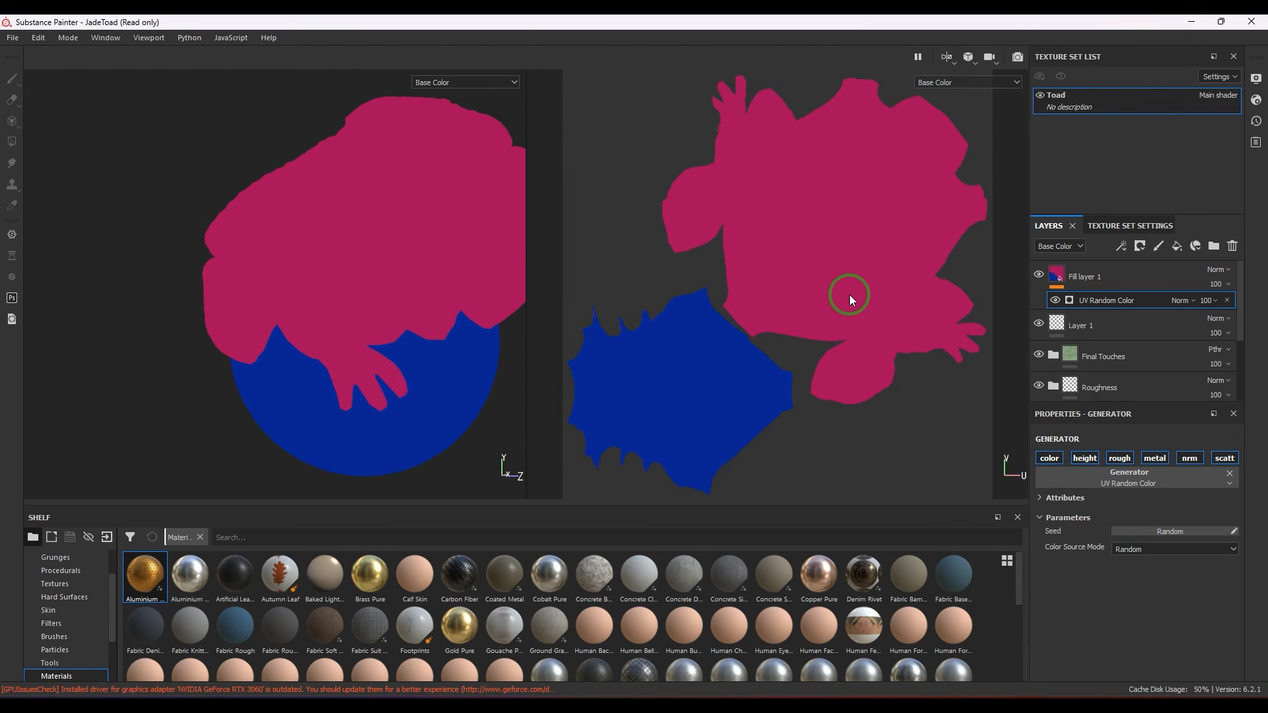
pyautogui.scroll(-2, 849, 294)
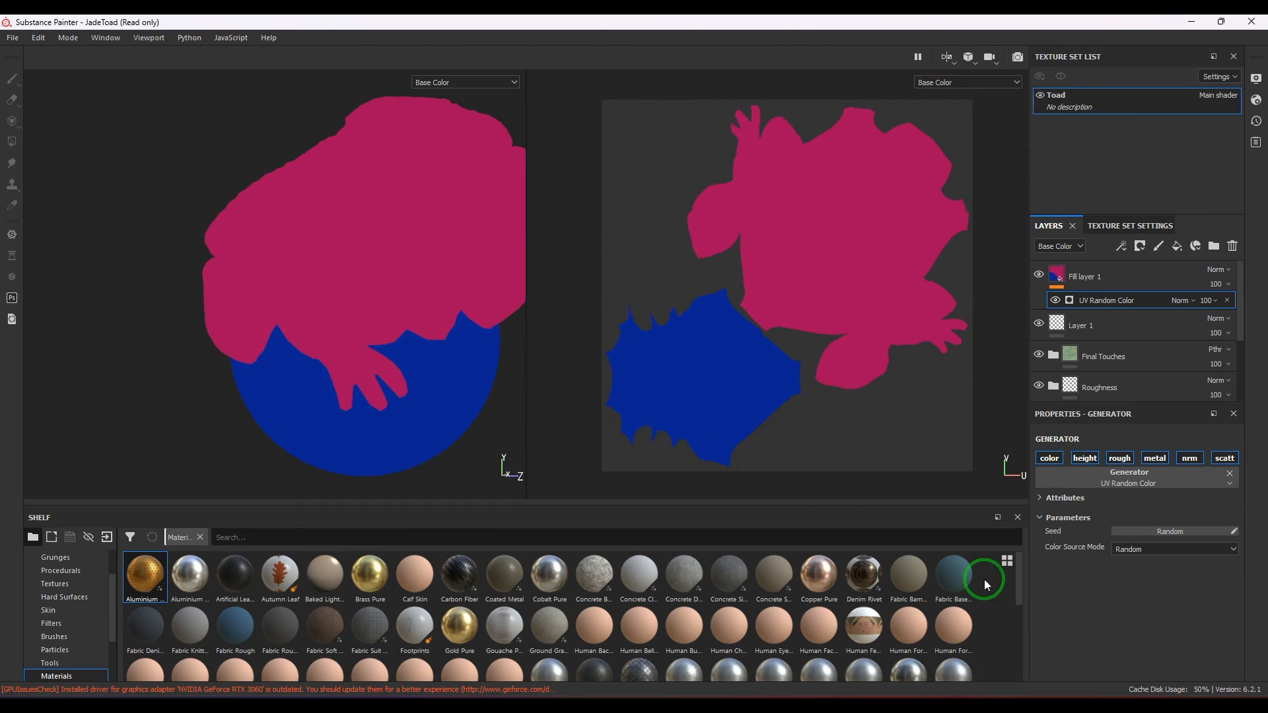
pyautogui.click(1176, 532)
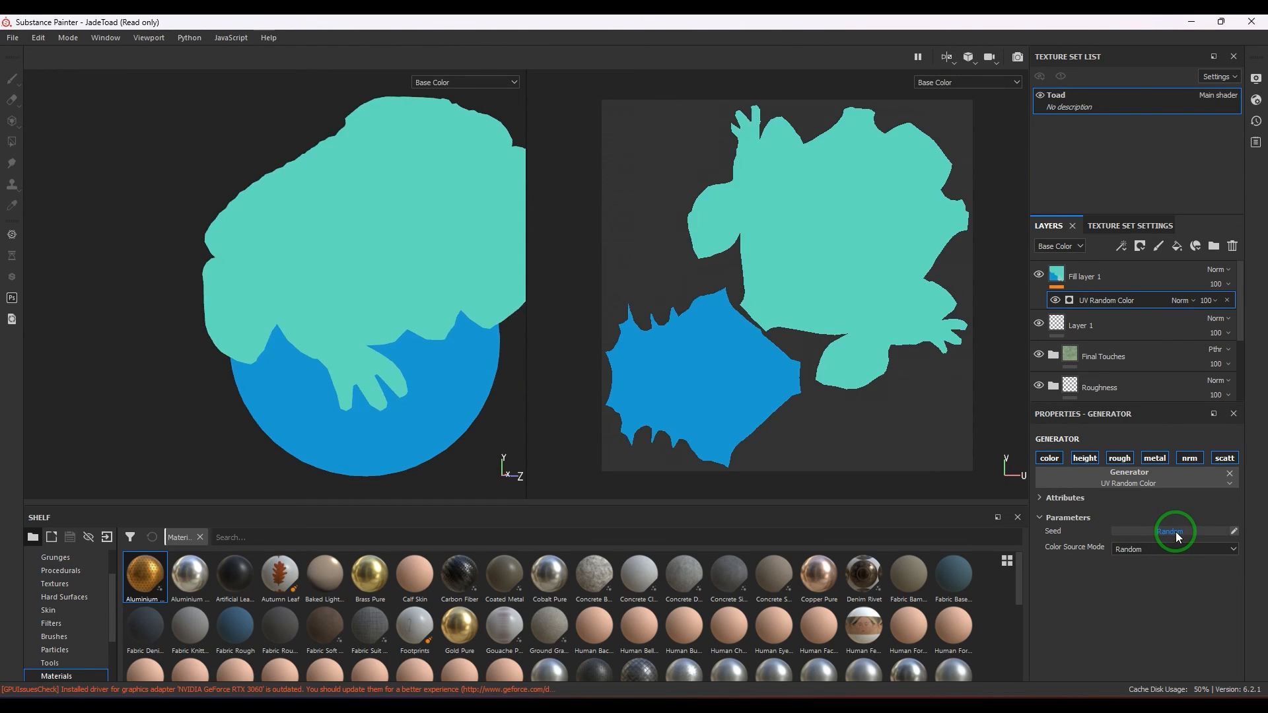
pyautogui.click(1176, 532)
pyautogui.click(1176, 532)
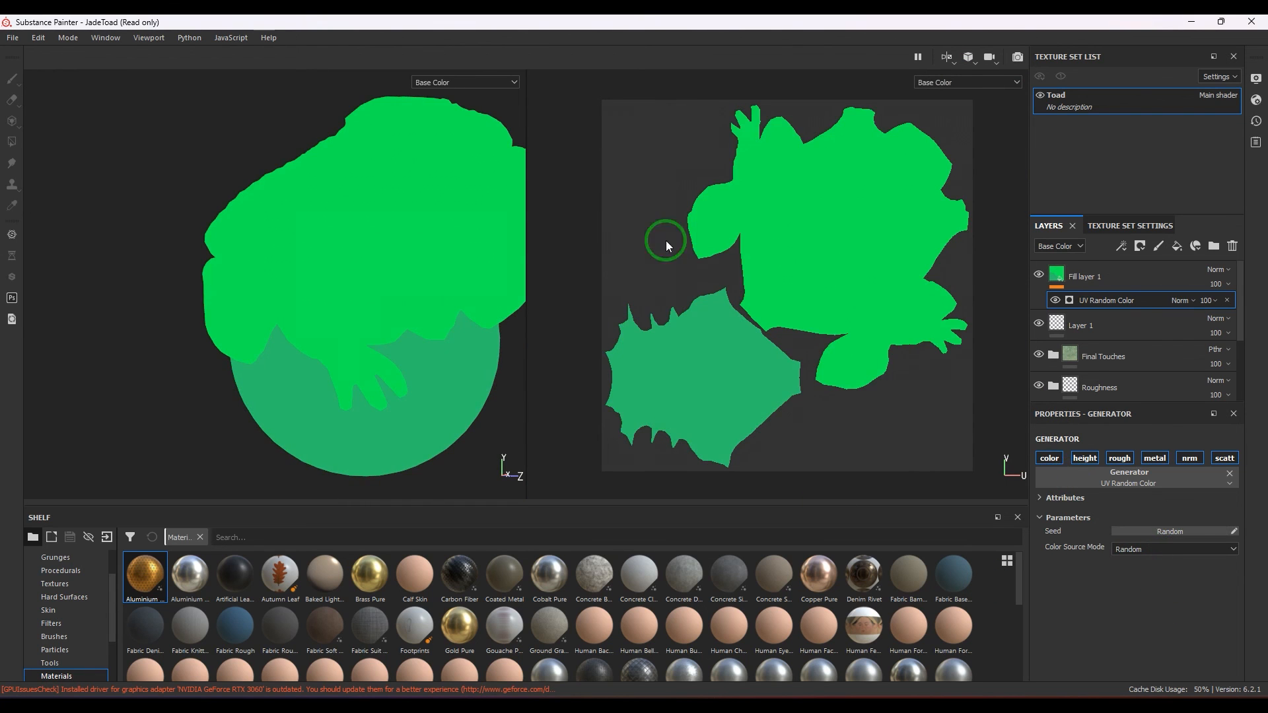
# Return the viewport to Material display and show only the 3D view.
pyautogui.click(437, 83)
pyautogui.click(437, 103)
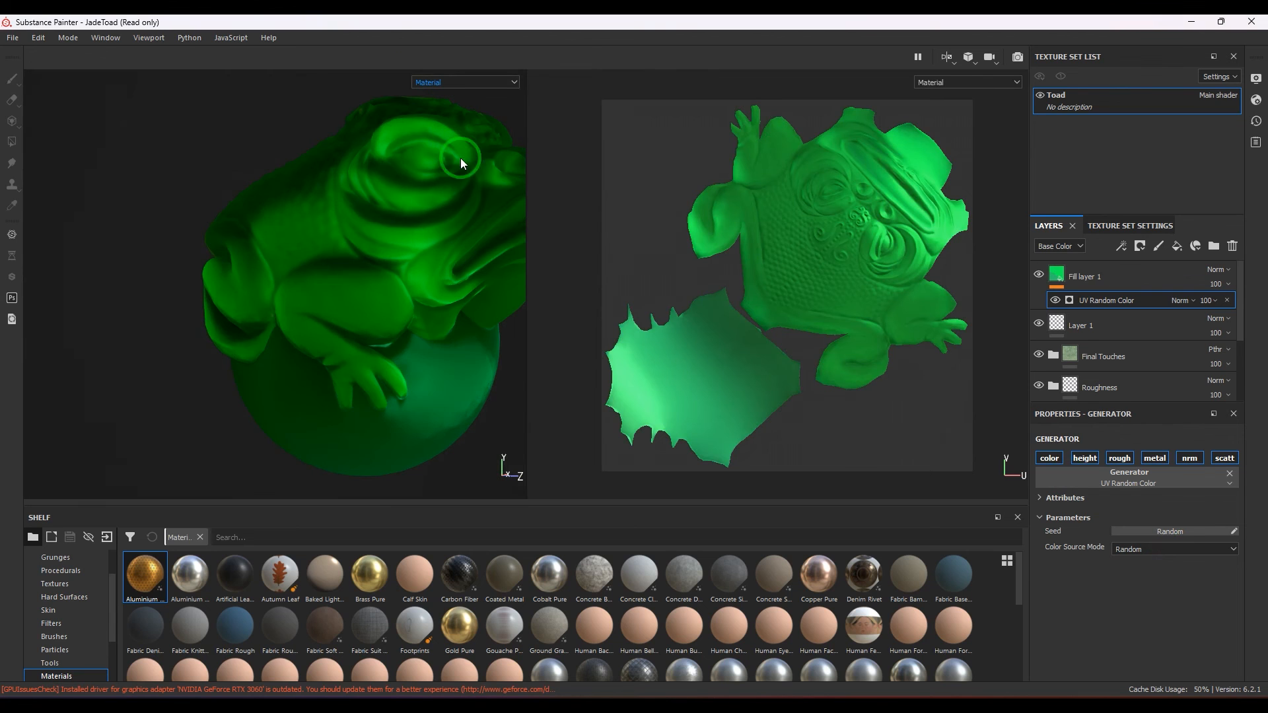
pyautogui.click(960, 87)
pyautogui.click(946, 58)
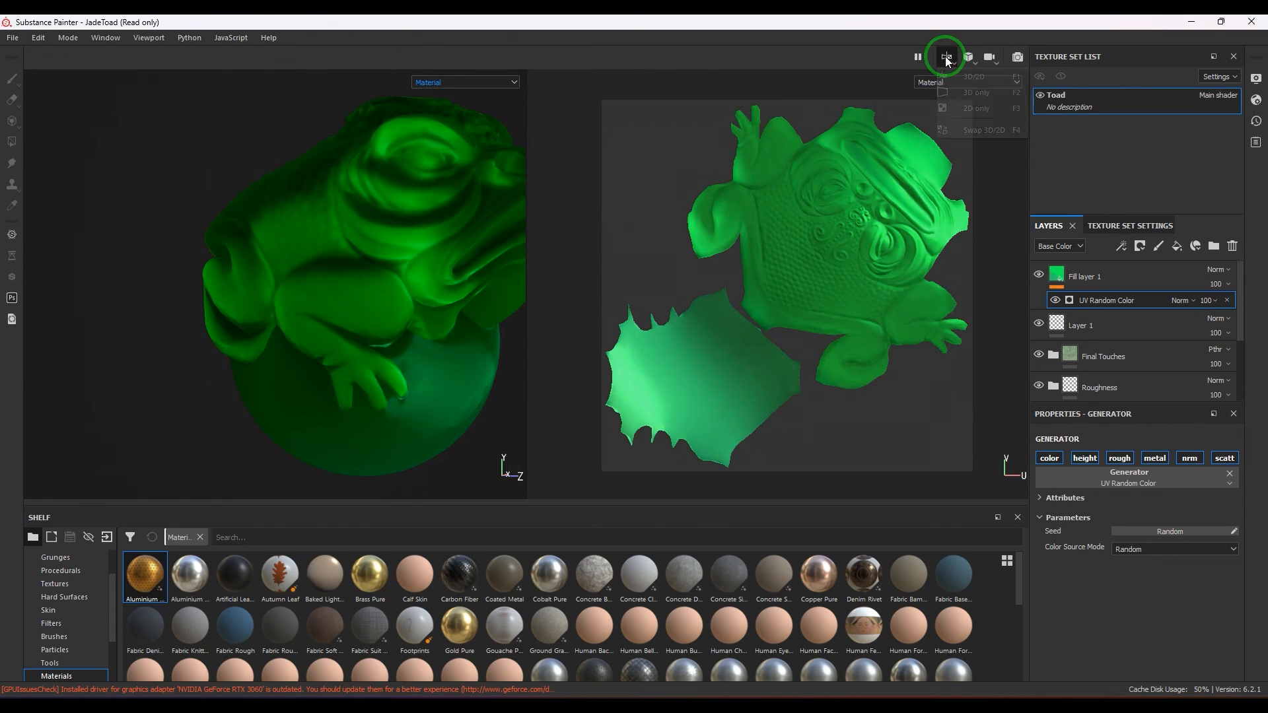
pyautogui.click(966, 90)
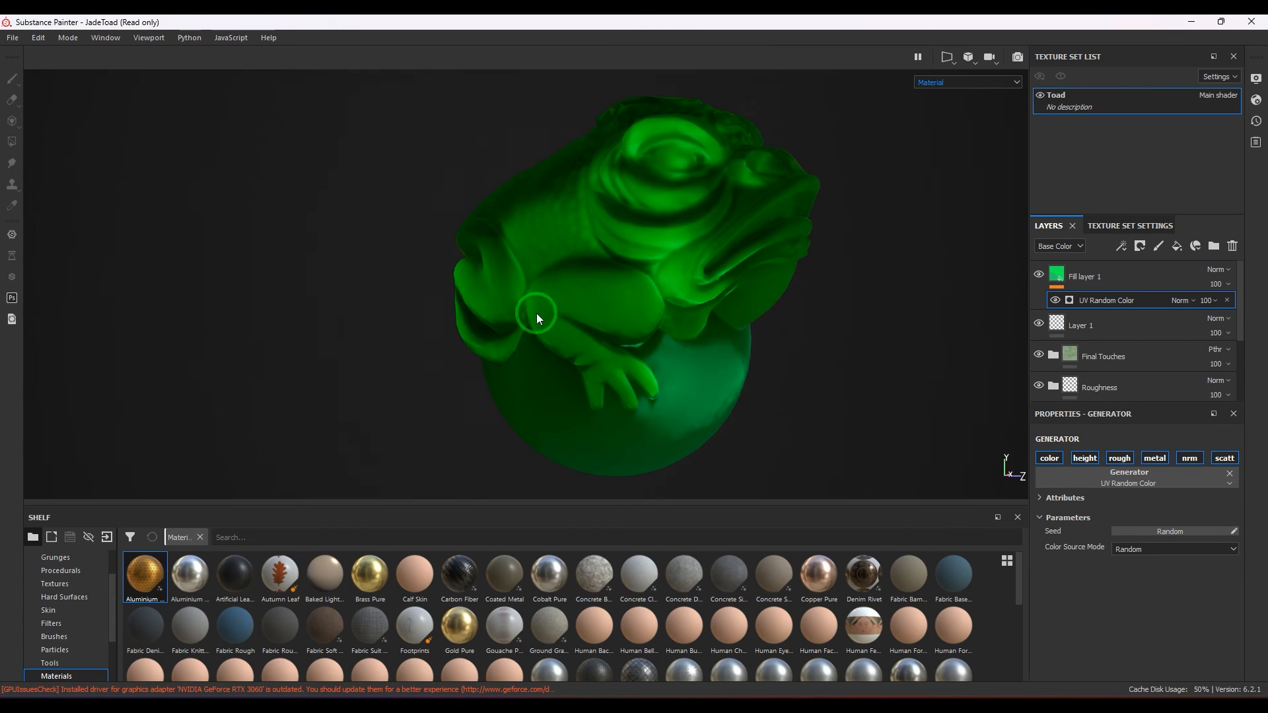
# Remove the UV Random Color generator and delete its fill layer.
pyautogui.click(1229, 301)
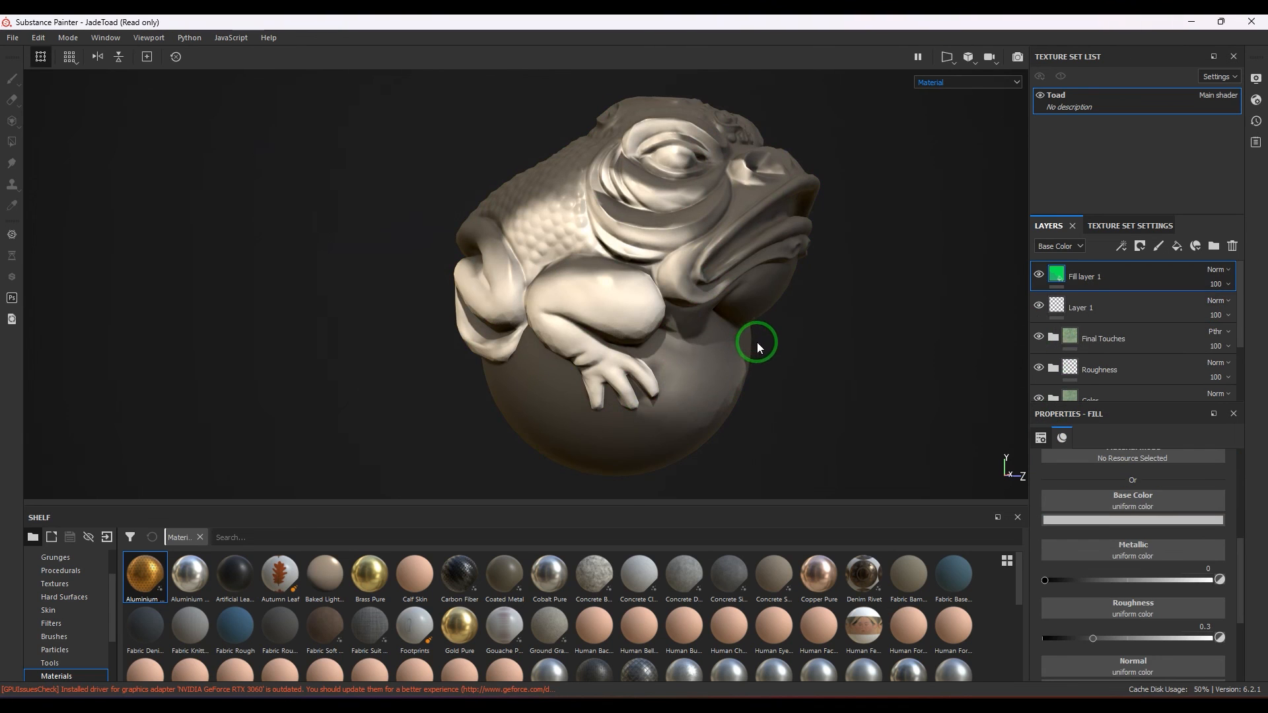
pyautogui.click(1231, 246)
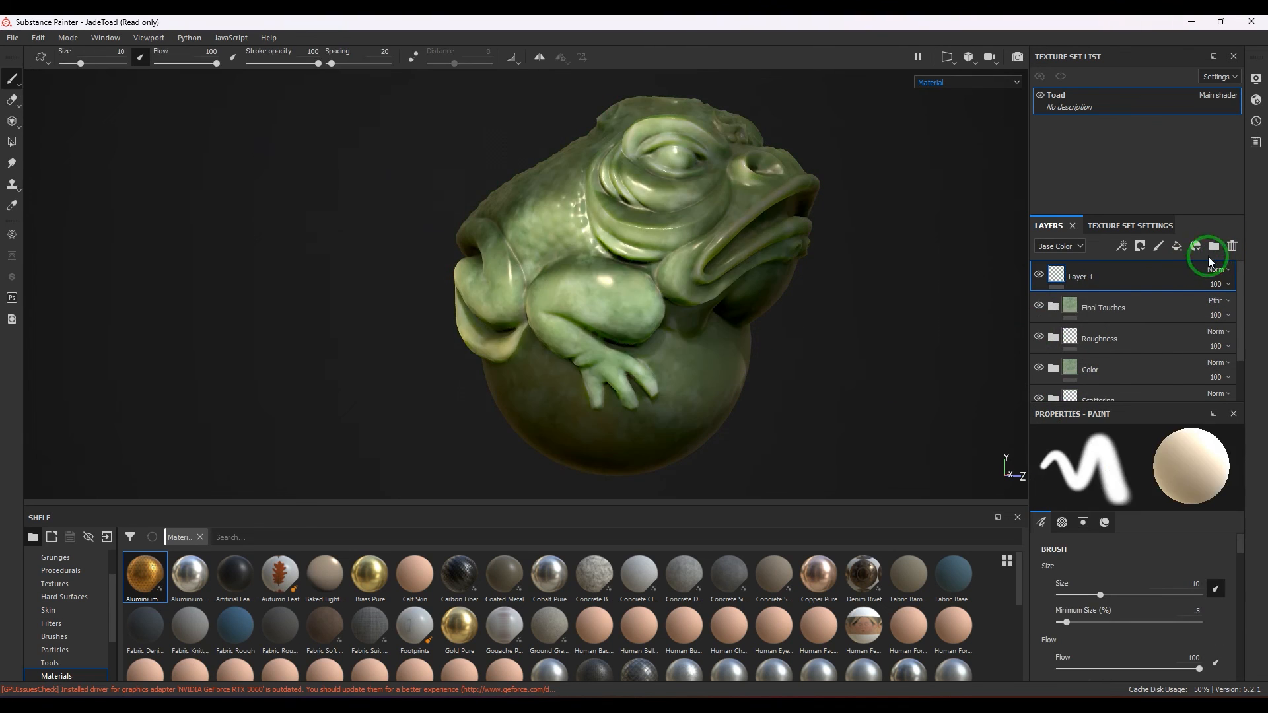
pyautogui.moveTo(864, 366)
pyautogui.keyDown('shift'); pyautogui.mouseDown(button='right')
pyautogui.moveTo(795, 363)
pyautogui.moveTo(868, 376)
pyautogui.mouseUp(button='right'); pyautogui.keyUp('shift')
pyautogui.keyDown('alt'); pyautogui.moveTo(867, 375); pyautogui.dragTo(806, 370); pyautogui.keyUp('alt')
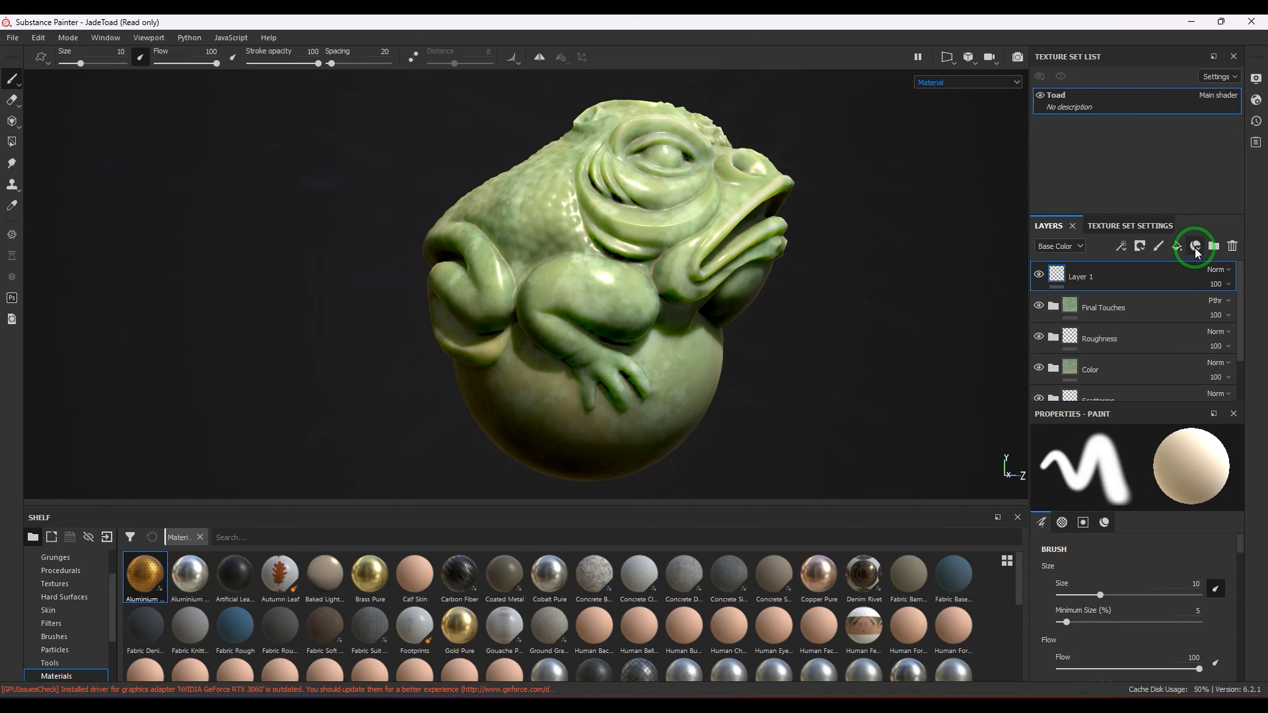
# Add a new fill layer above Layer 1 and set its base colour to dark red.
pyautogui.click(1175, 250)
pyautogui.click(1148, 518)
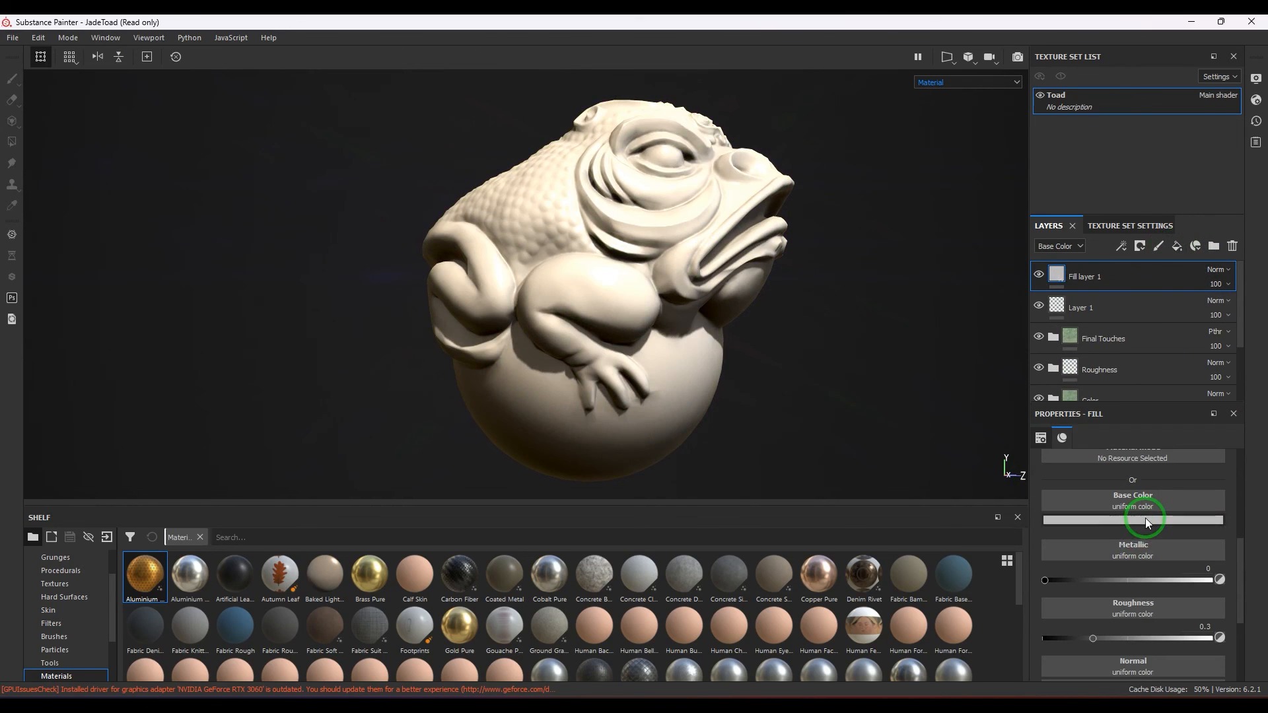
pyautogui.click(1178, 548)
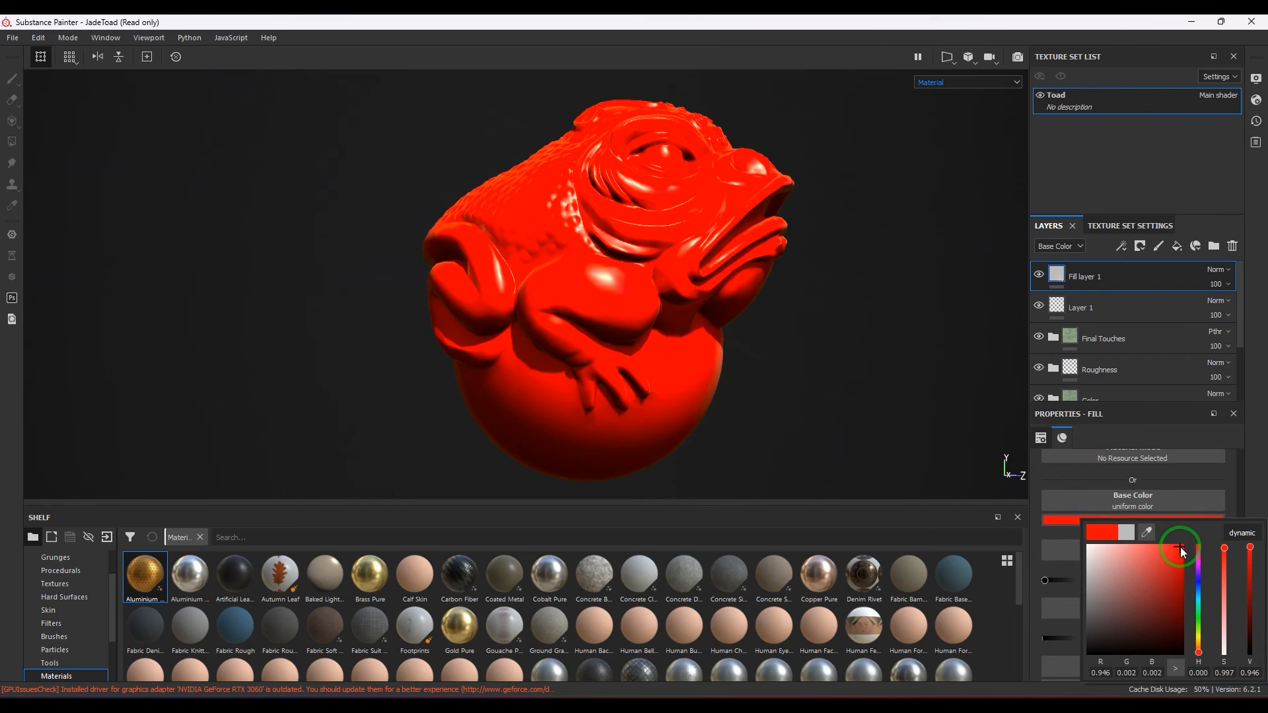
pyautogui.click(1173, 610)
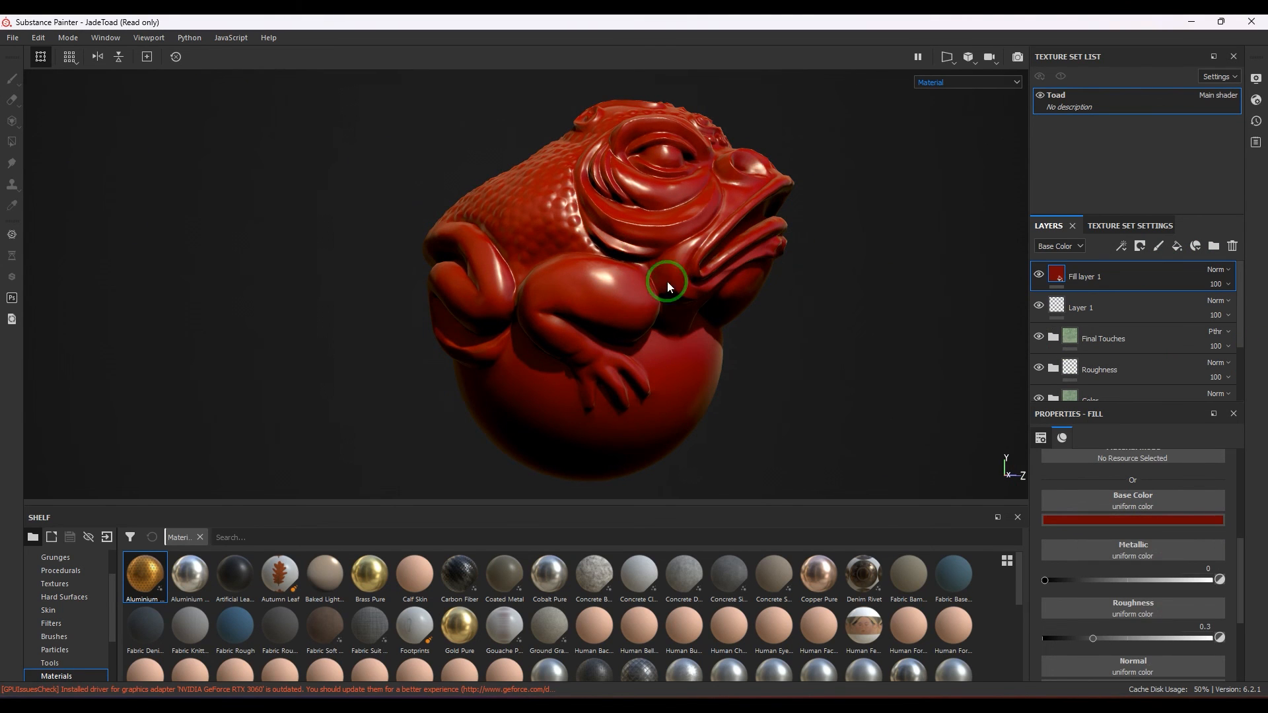
# Add a white mask to Fill layer 1 and apply a UV Random Color generator to that mask.
pyautogui.click(1122, 250)
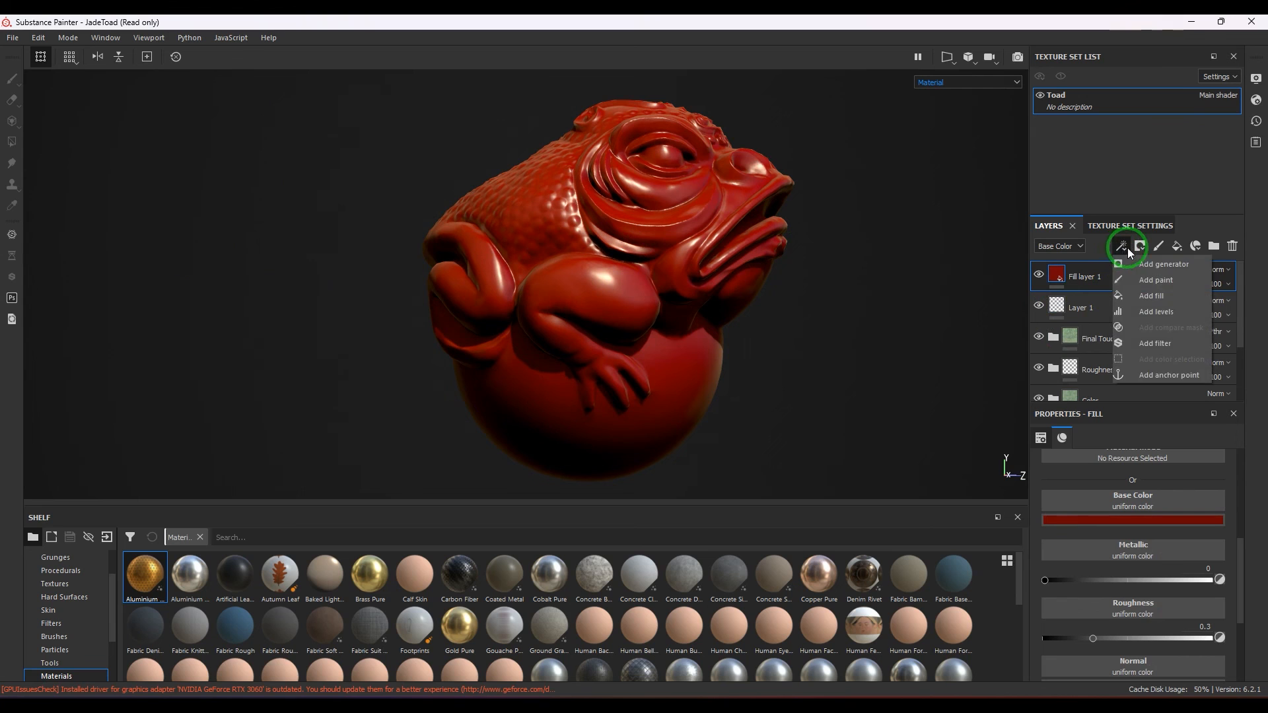
pyautogui.click(1140, 247)
pyautogui.click(1152, 263)
pyautogui.click(1124, 250)
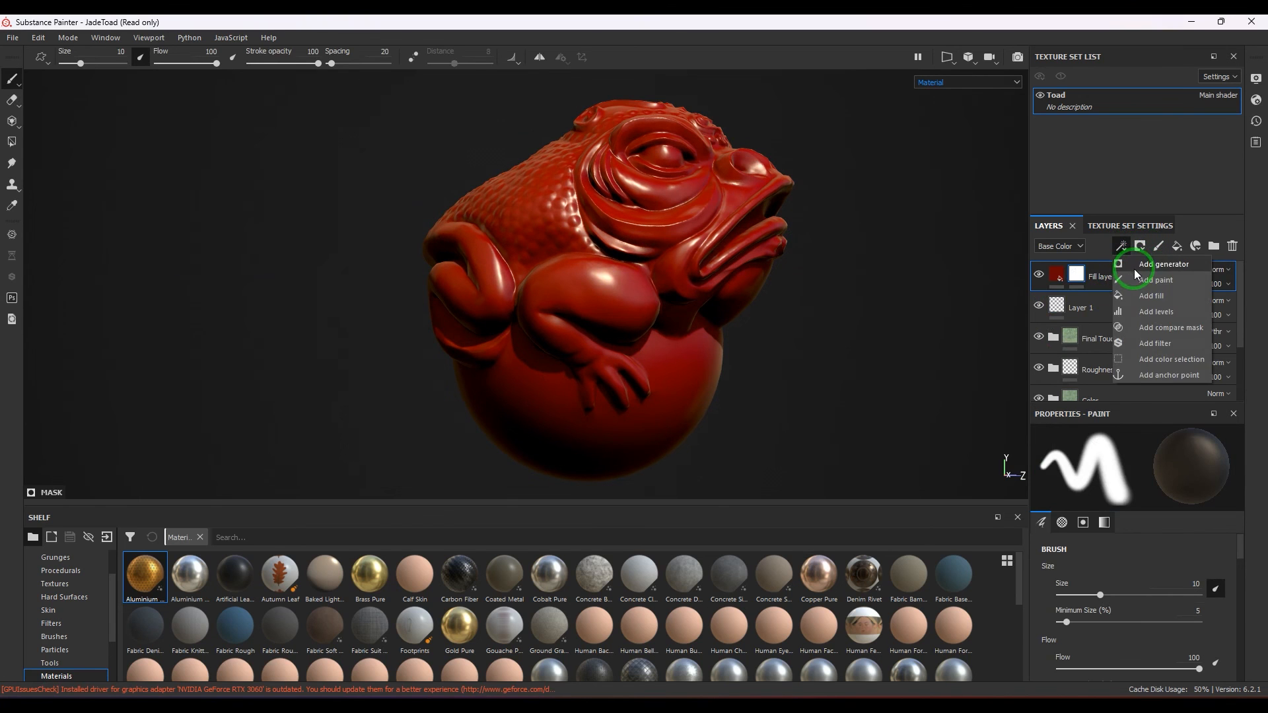
pyautogui.click(1135, 265)
pyautogui.click(1139, 457)
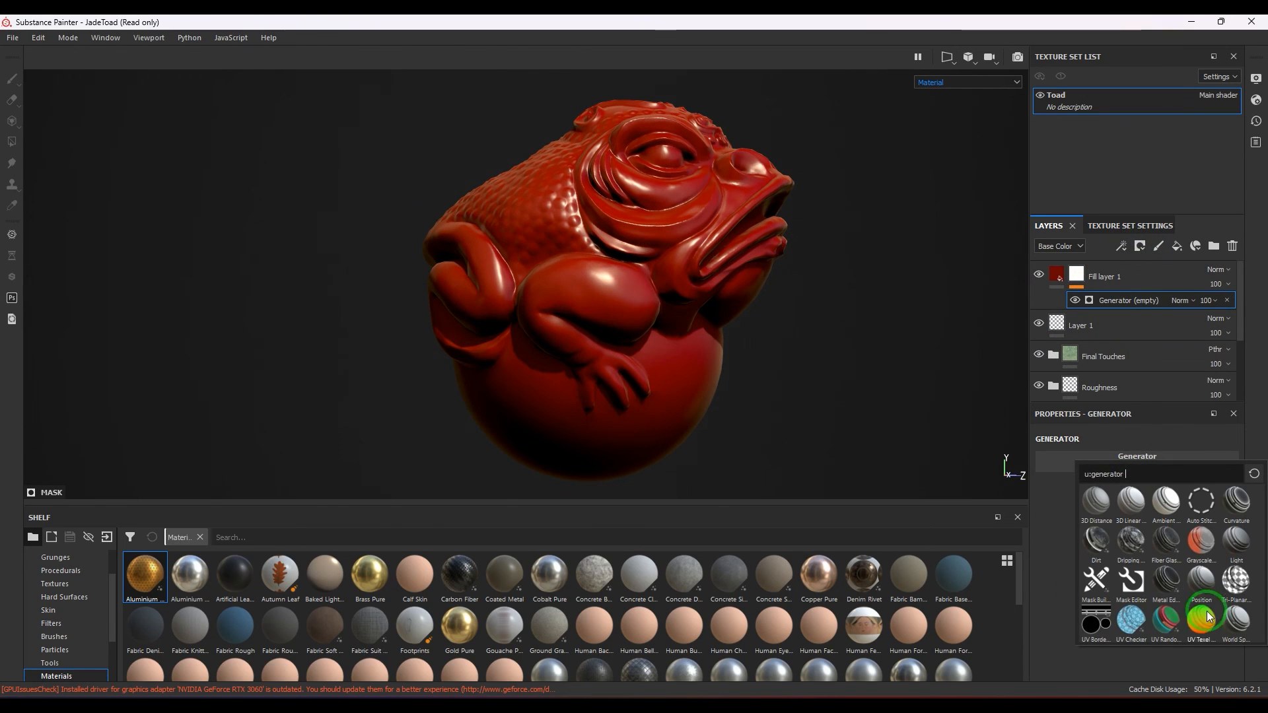
pyautogui.click(1165, 621)
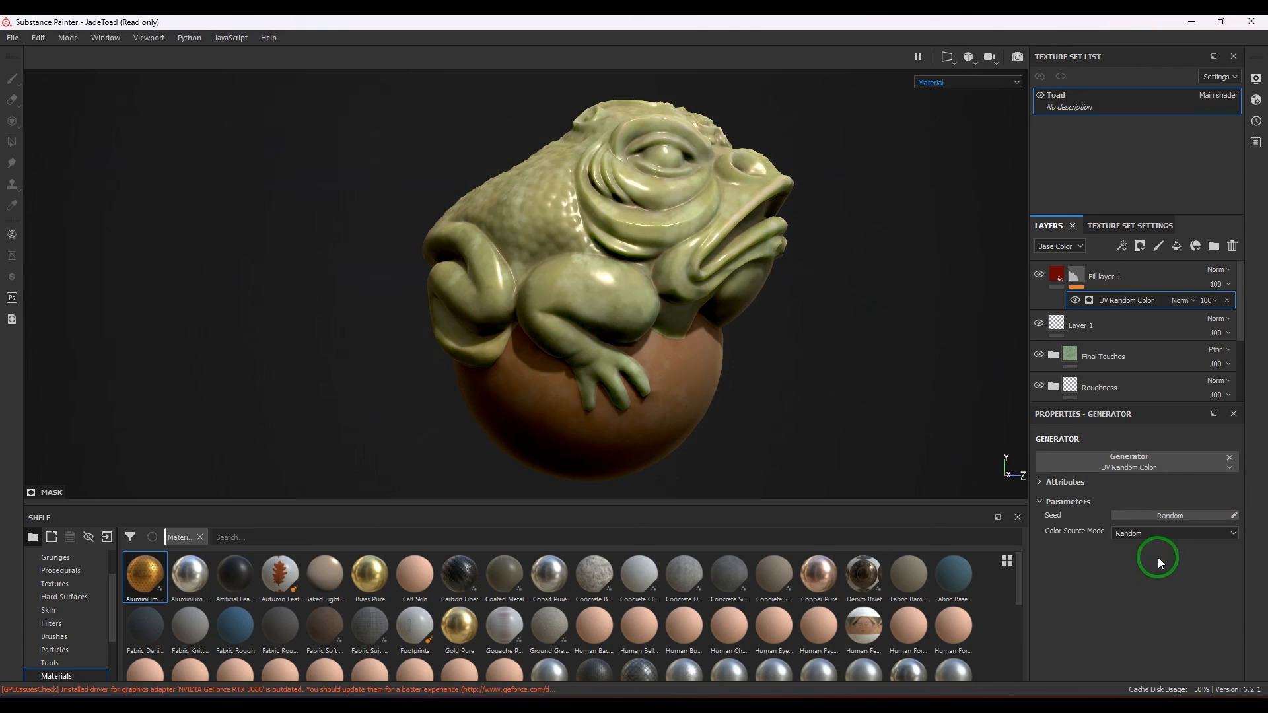
# Randomise the seed of the mask's UV Random Color generator several times to vary the red coverage across the toad and sphere shells.
pyautogui.click(1167, 515)
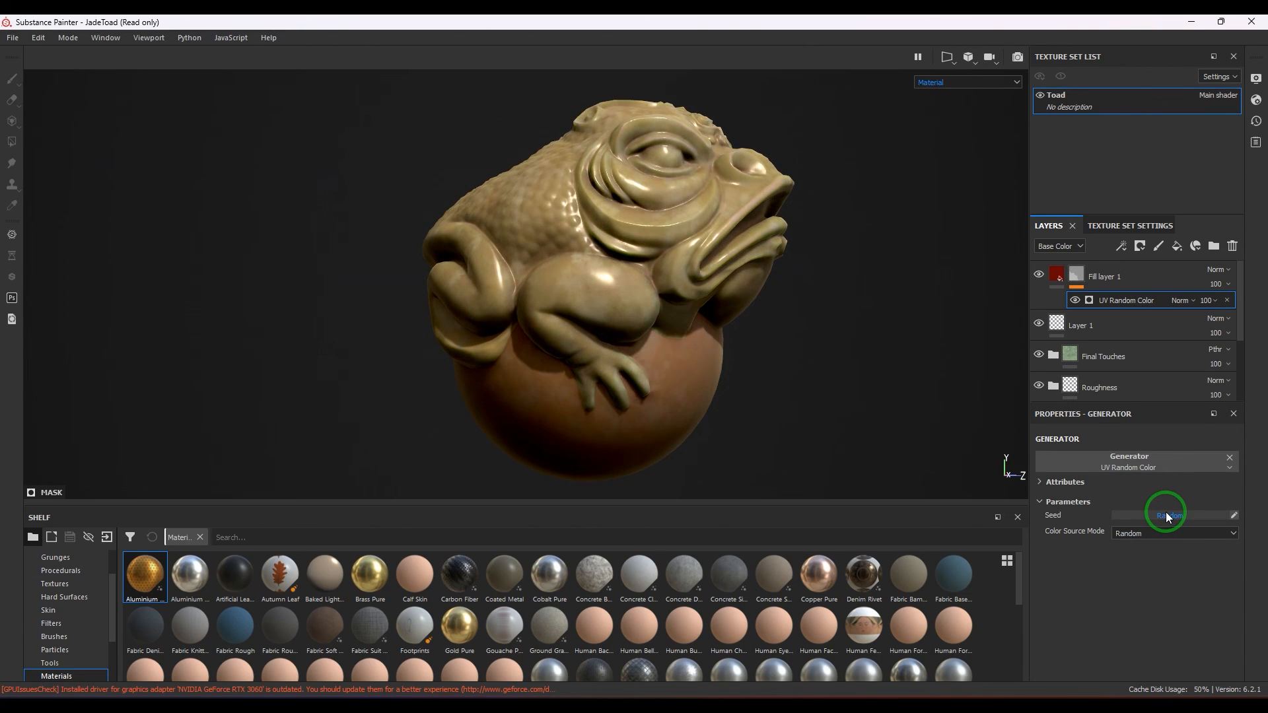
pyautogui.click(1166, 514)
pyautogui.click(597, 299)
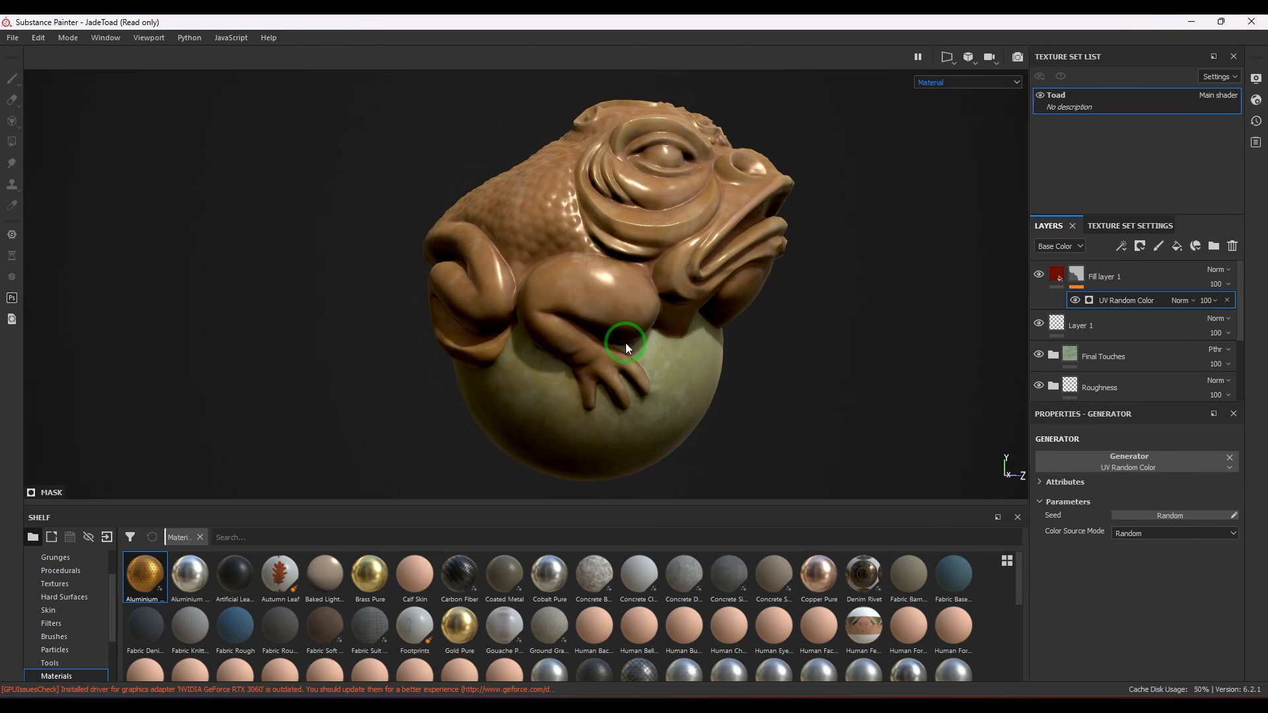
pyautogui.click(1074, 277)
pyautogui.click(679, 402)
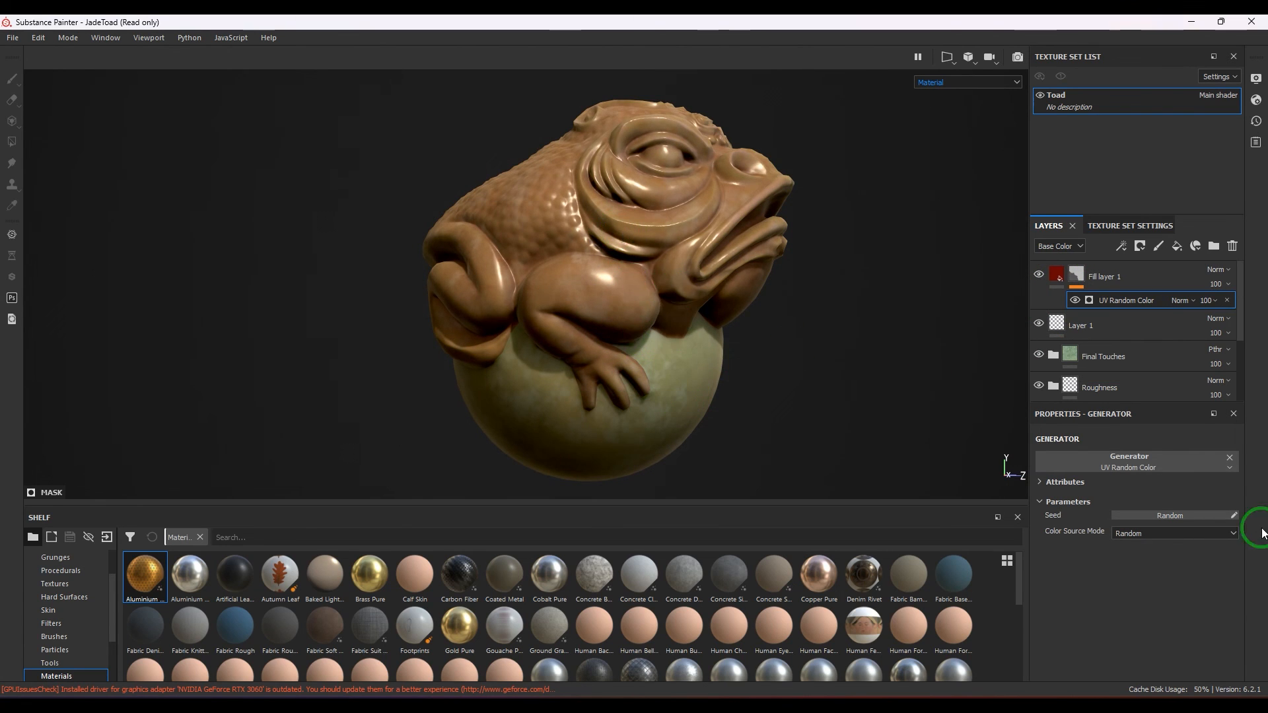
pyautogui.click(1192, 514)
pyautogui.click(1192, 514)
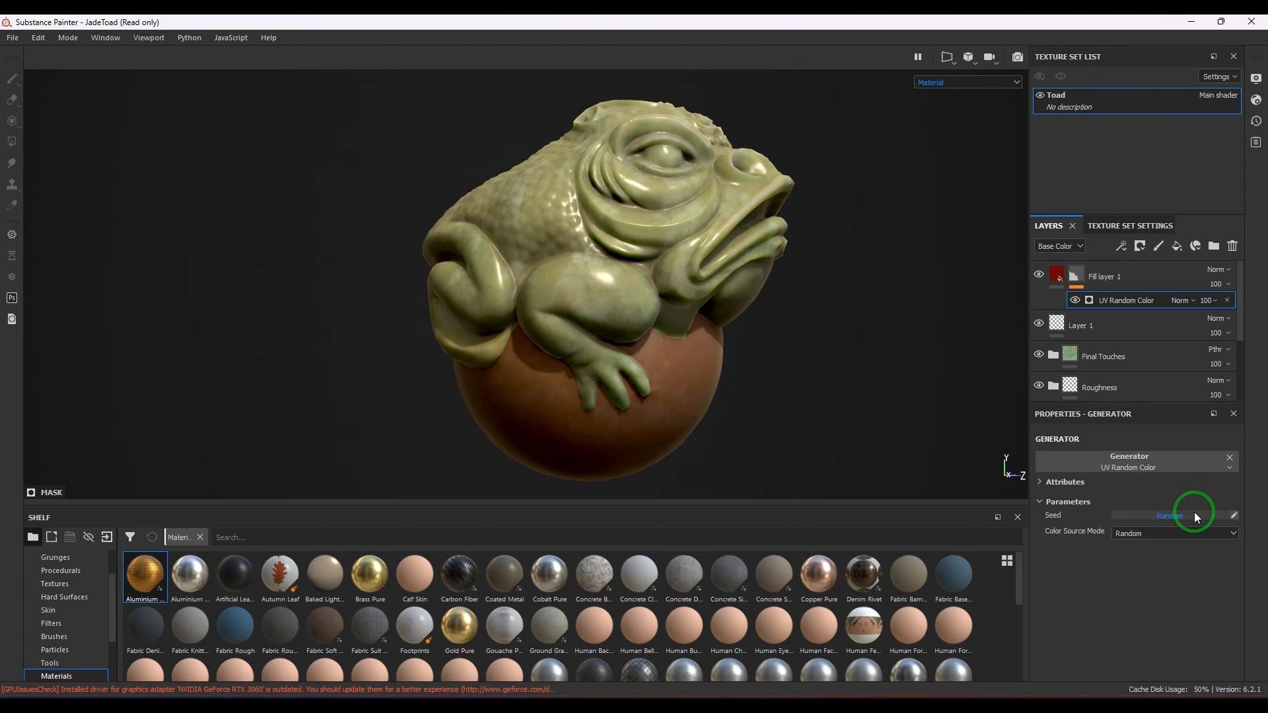
pyautogui.click(1200, 516)
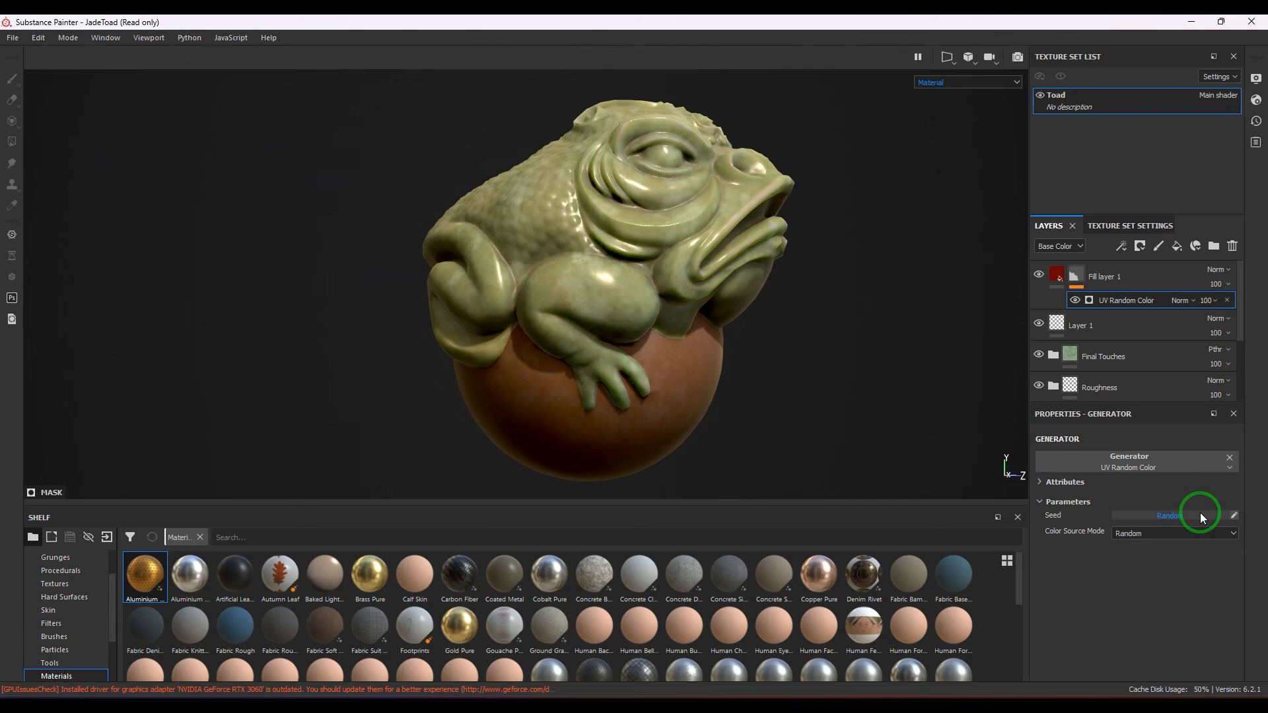